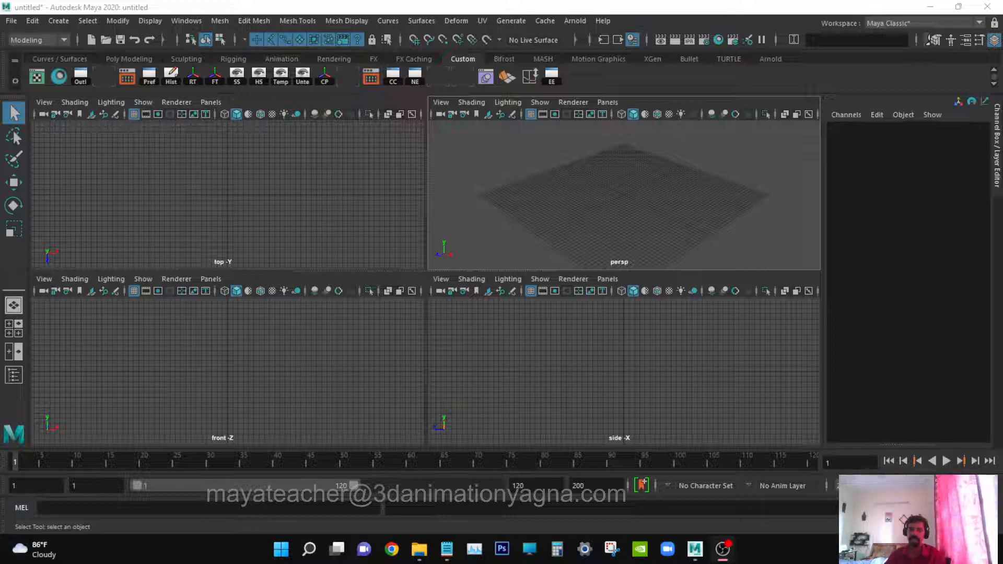
Step: Switch to a two-pane layout with a narrow Outliner beside the perspective view
left_click(14, 351)
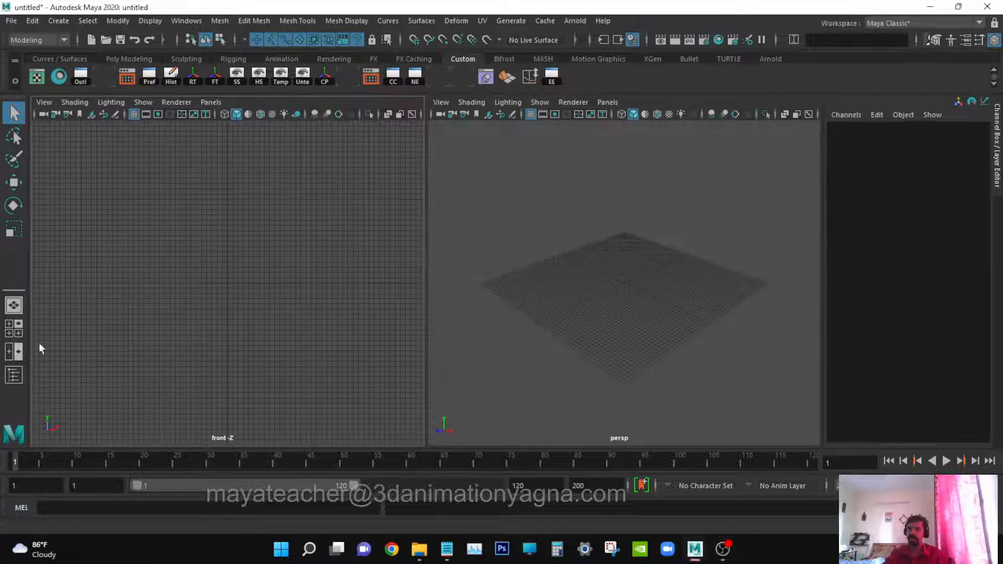
left_click(210, 101)
mouse_move(283, 168)
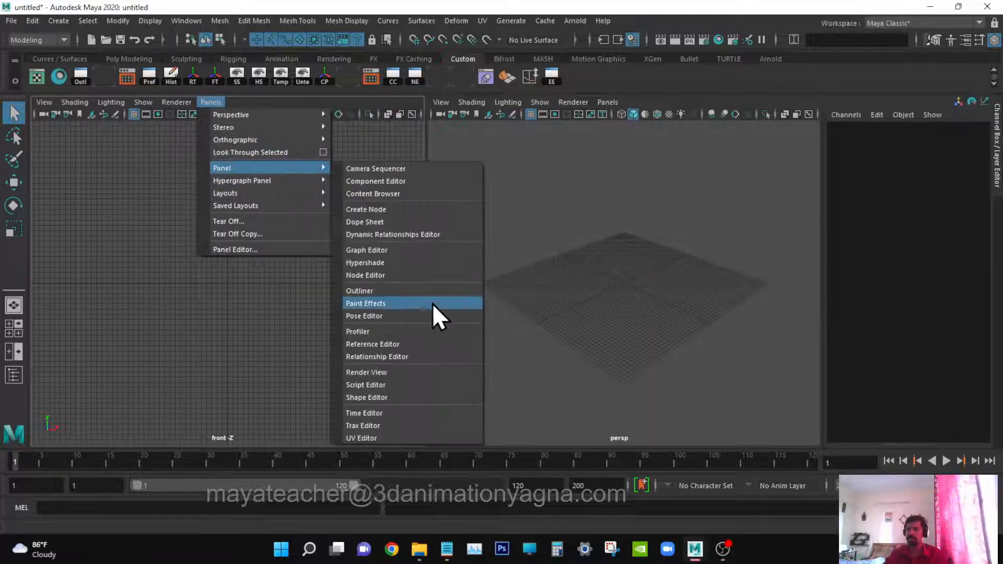
left_click(408, 291)
left_click_drag(429, 232, 201, 240)
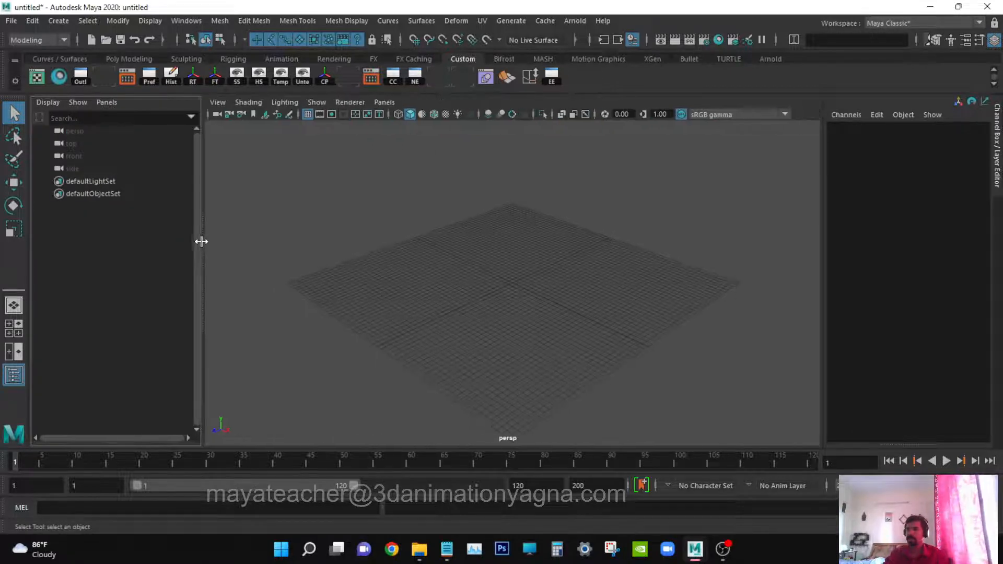
Step: Create a polygon plane at the origin
left_click_drag(476, 296, 430, 329, "alt")
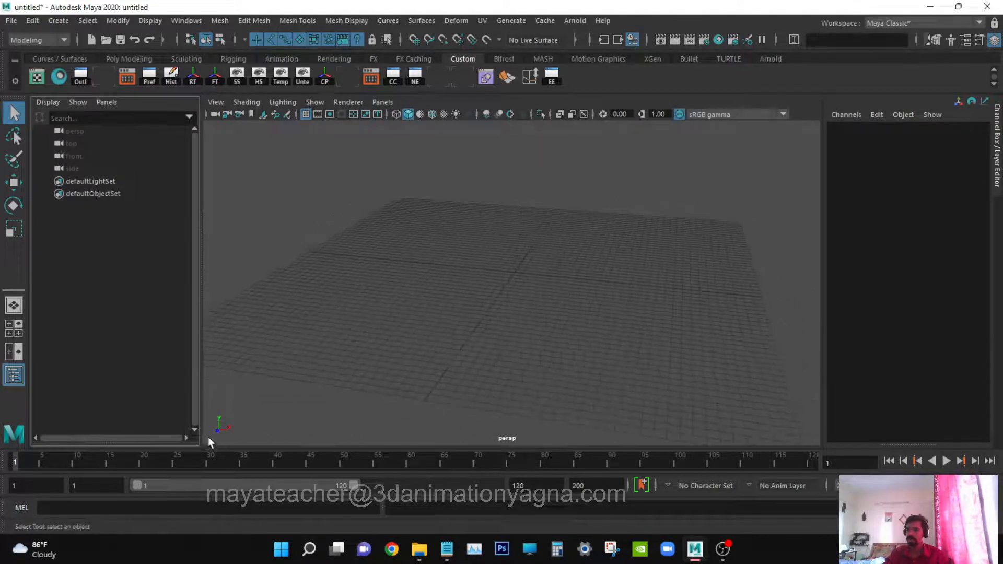
left_click_drag(292, 404, 208, 392, "alt")
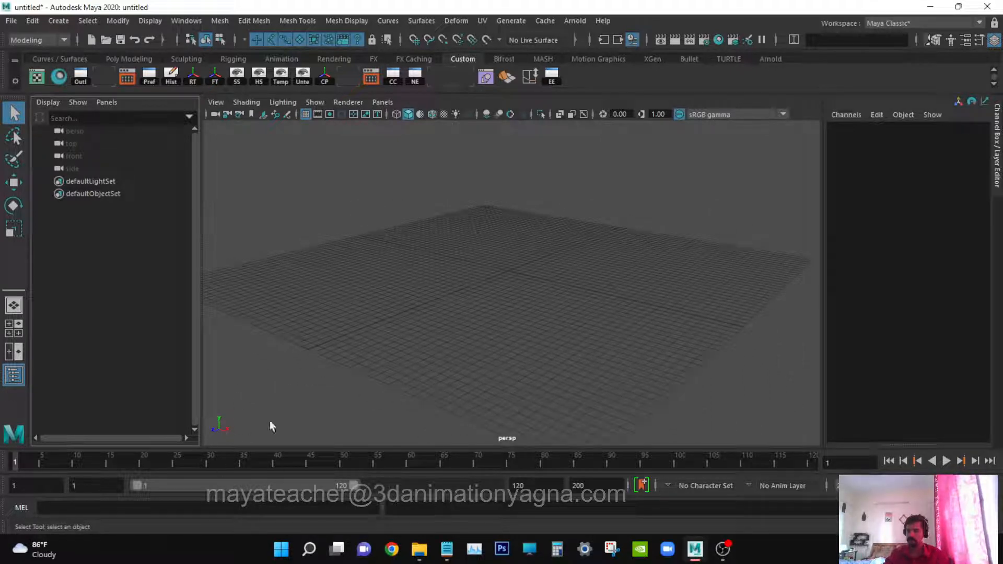
left_click_drag(237, 430, 340, 415, "alt")
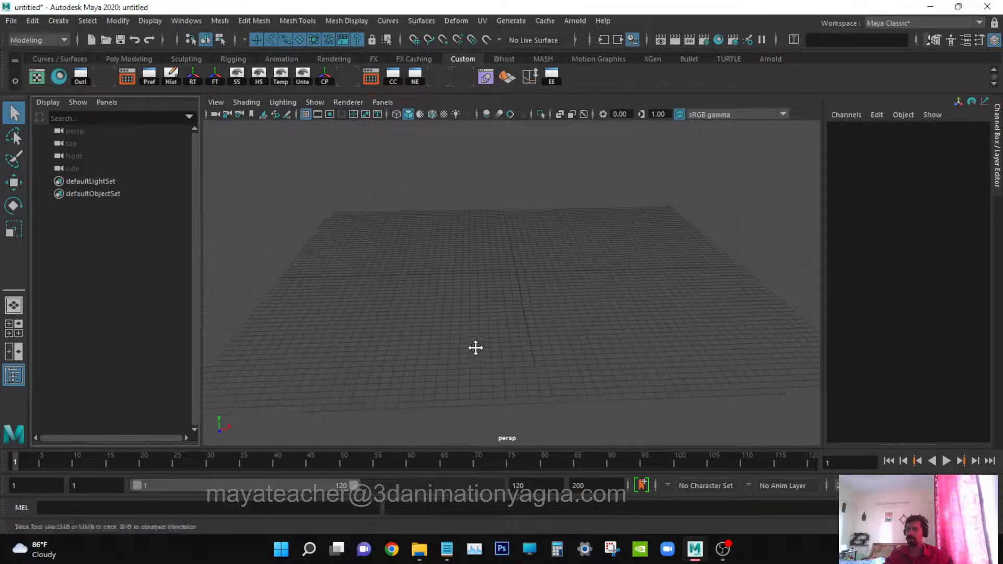
left_click_drag(559, 394, 531, 380, "alt")
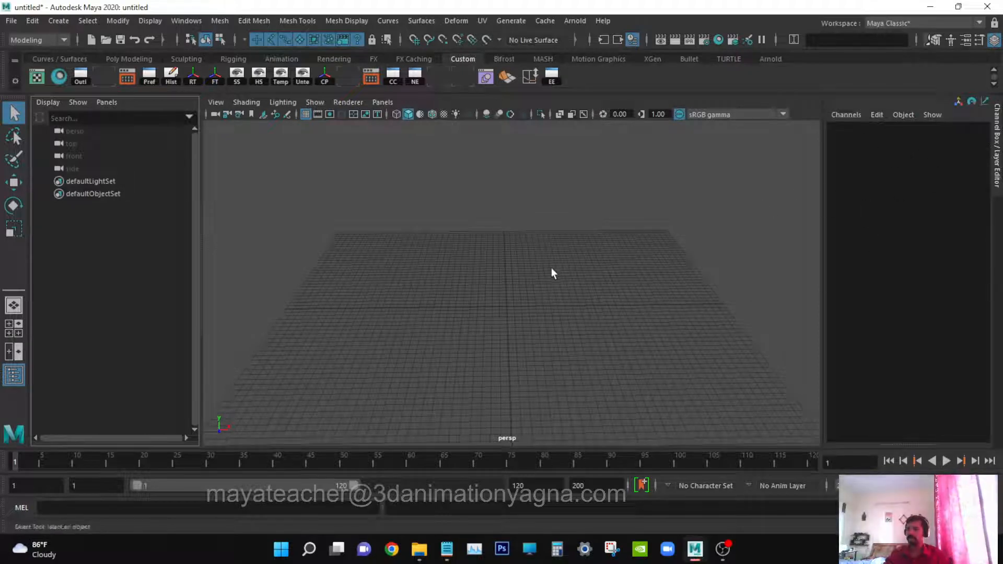
left_click(58, 21)
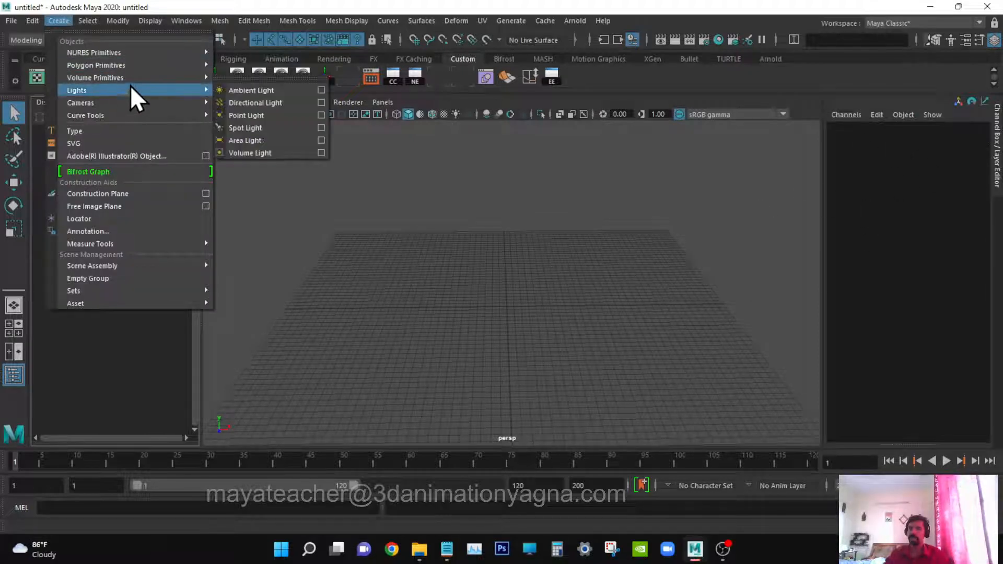
mouse_move(140, 68)
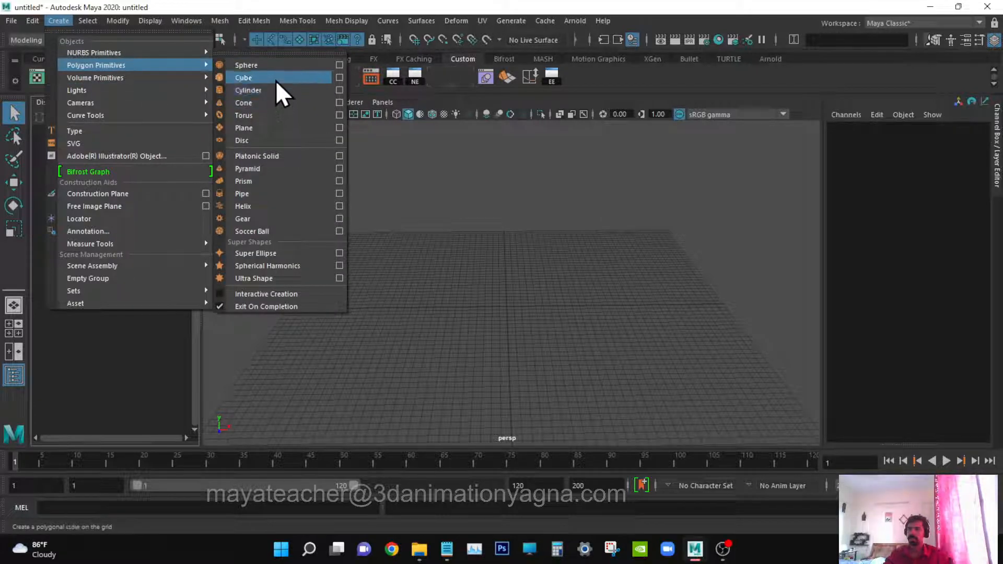
left_click(259, 127)
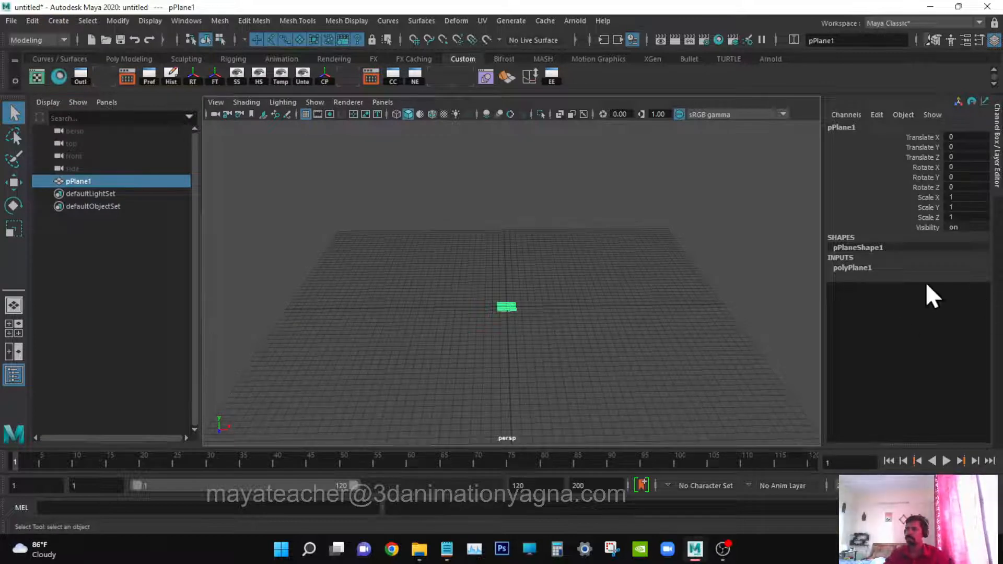
Step: Set the plane's width to 23 in its polyPlane1 input settings
left_click(870, 268)
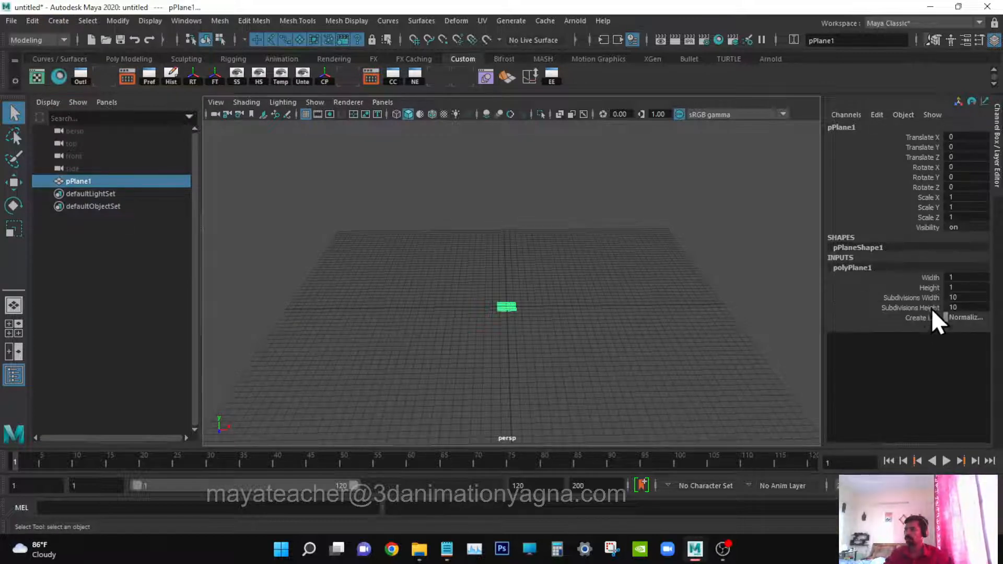
left_click(933, 277)
middle_click_drag(685, 296, 810, 288)
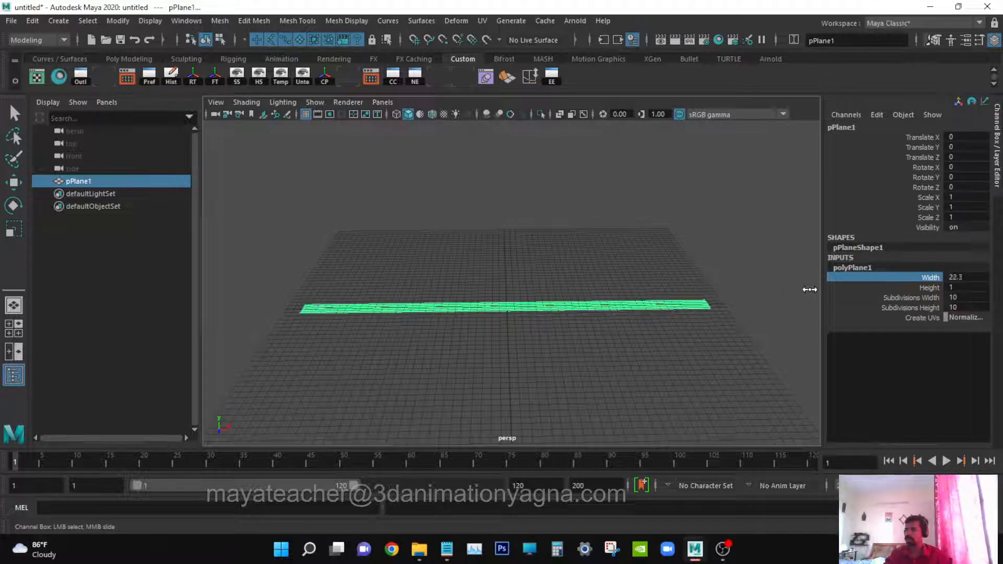
double_click(979, 276)
type("23")
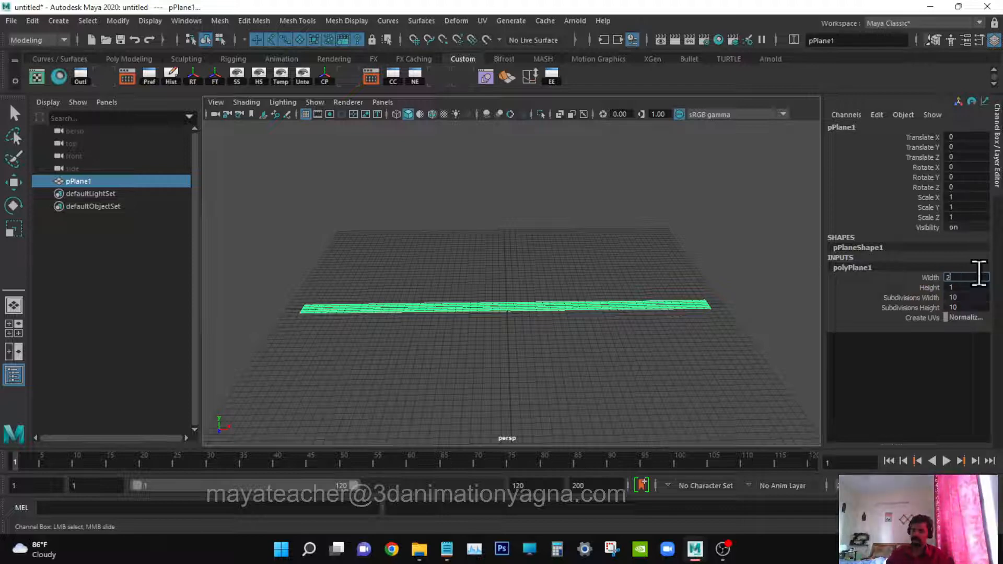
key("Return")
Step: Reduce the plane's width and height subdivisions to 3 each
left_click_drag(667, 336, 688, 369, "alt")
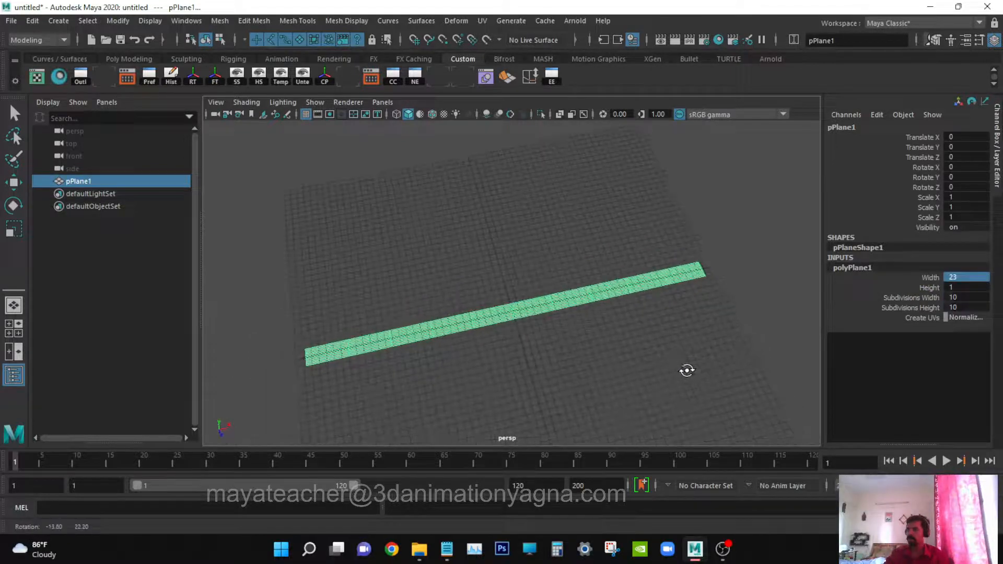
left_click(930, 298)
left_click(931, 308, "shift")
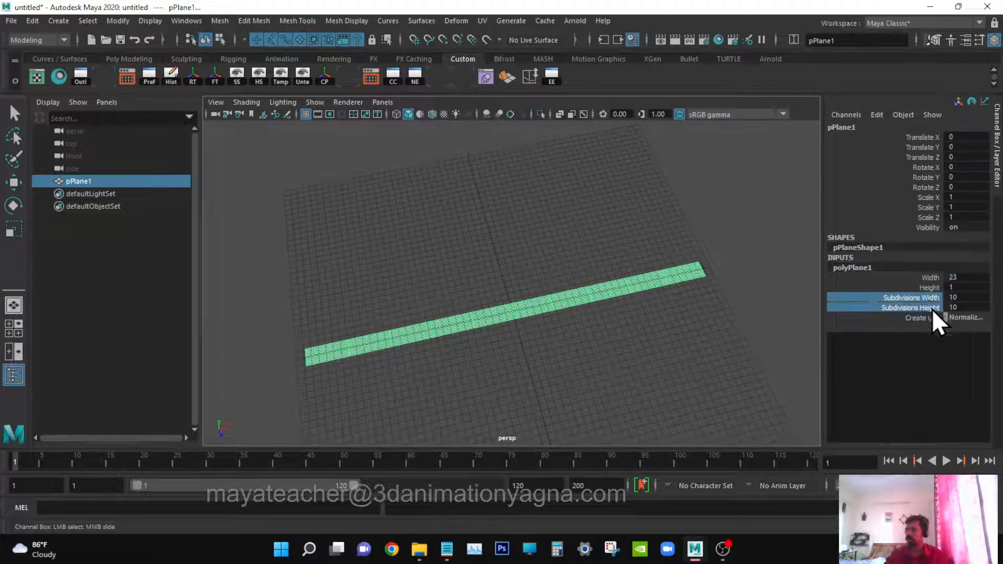
middle_click_drag(765, 312, 717, 317)
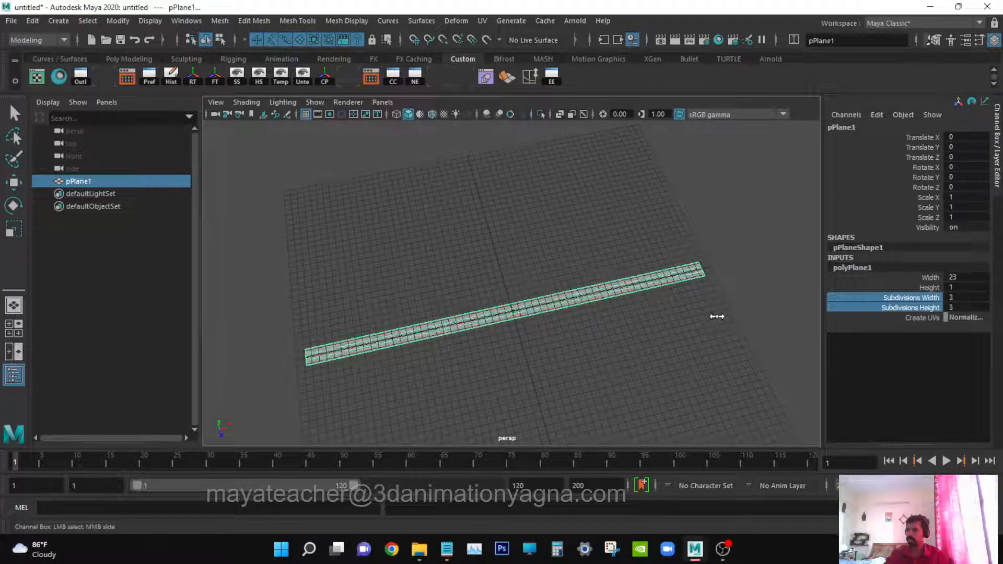
Step: Hide the grid in the perspective view and set the plane's subdivisions to 13 in width and 2 in height
left_click(895, 299)
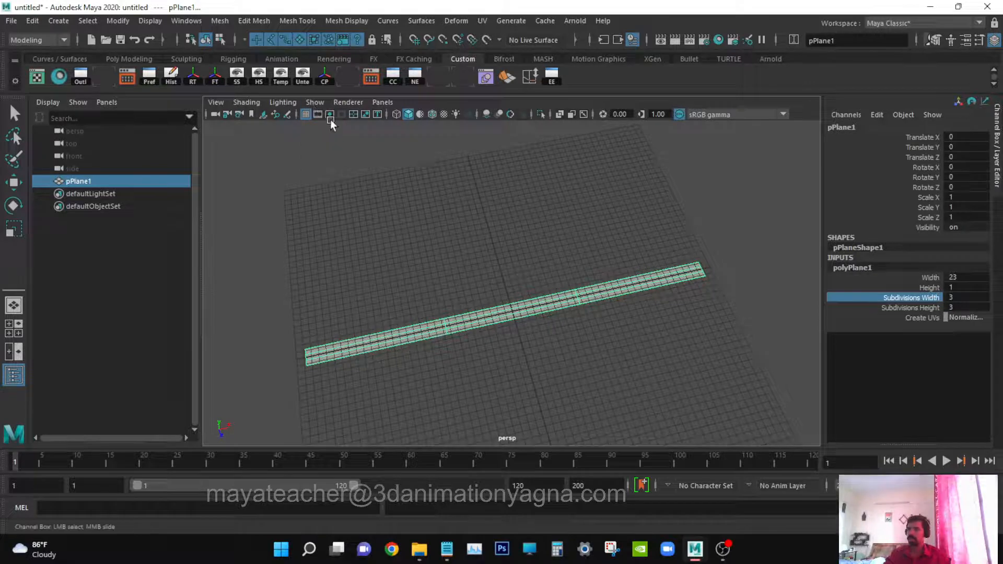
left_click(317, 106)
left_click(351, 515)
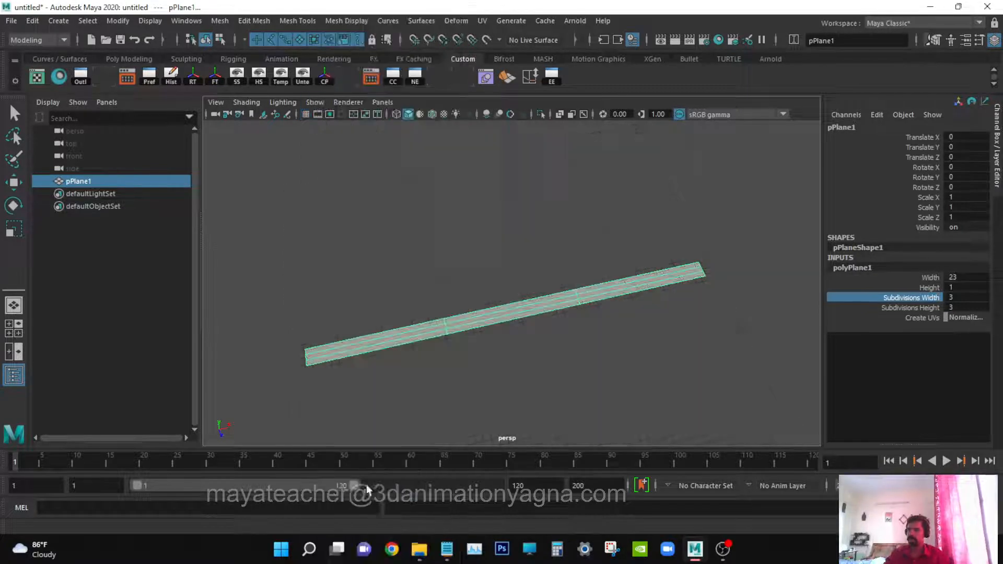
scroll(448, 376, "up", 3)
right_click_drag(449, 376, 512, 361, "alt")
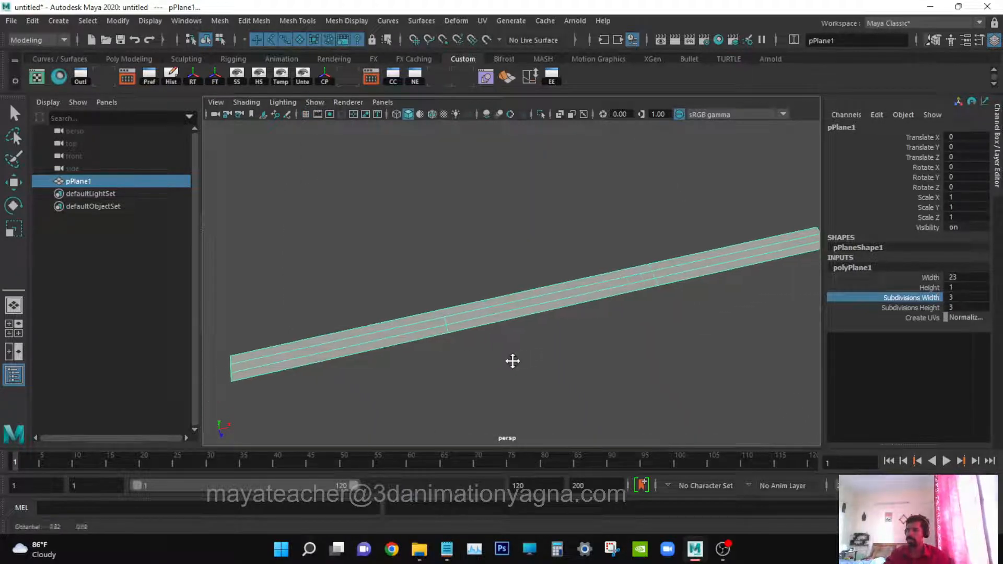
left_click(912, 308)
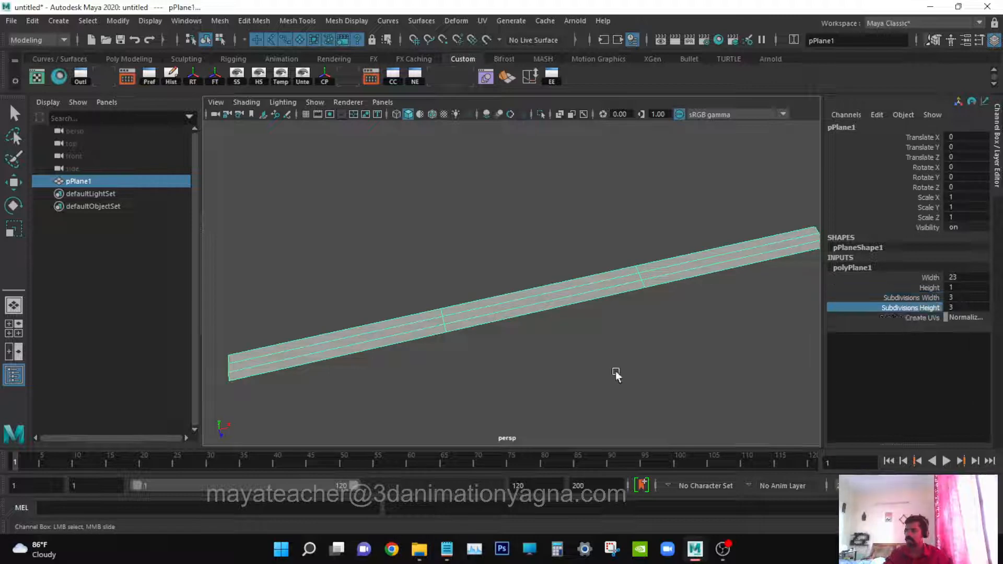
middle_click_drag(617, 374, 607, 371)
left_click(910, 297)
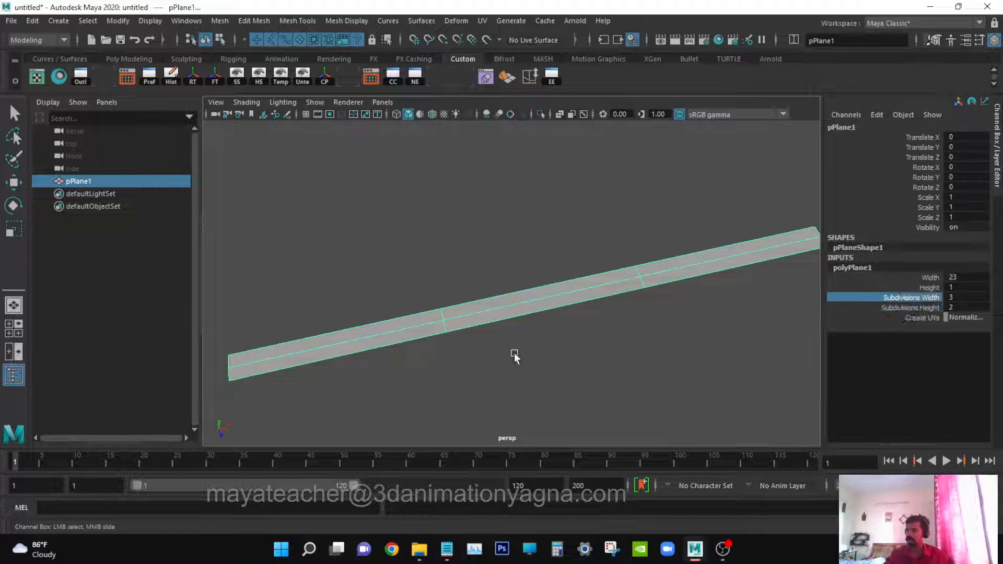
middle_click_drag(551, 353, 581, 318)
Step: Activate the Move tool and display the grid in the perspective view again
key("w")
right_click_drag(582, 317, 541, 362, "alt")
middle_click_drag(541, 361, 575, 360, "alt")
left_click(315, 103)
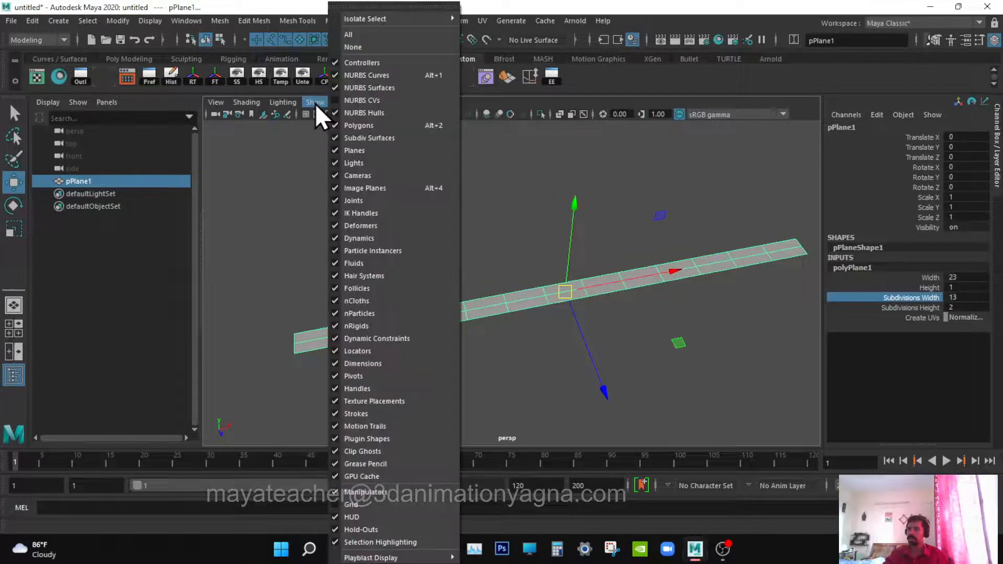
left_click(370, 504)
Step: Move the plane about 11.49 units along positive X so that its near end sits at the grid centre
middle_click_drag(431, 406, 403, 410, "alt")
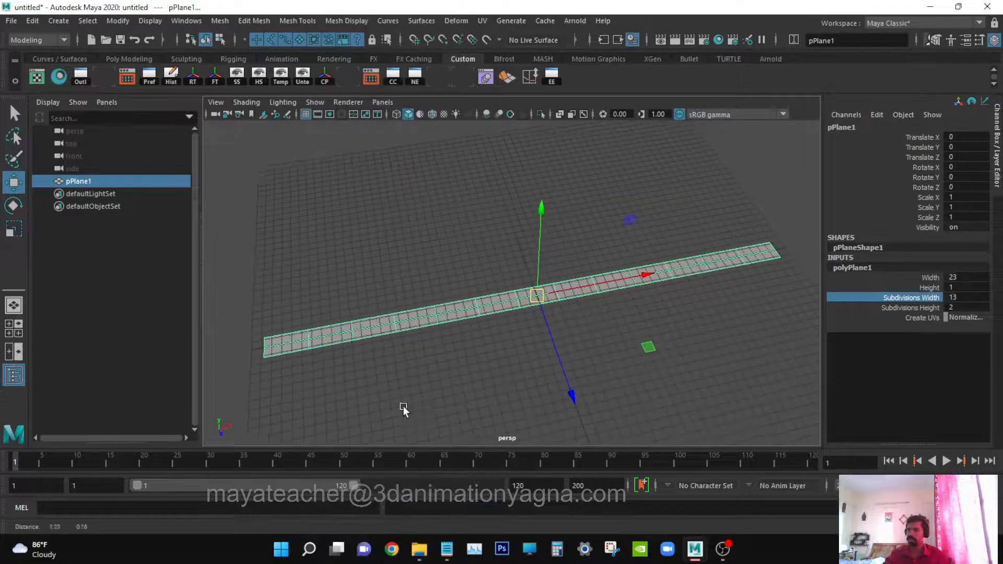
mouse_move(558, 372)
middle_mouse_down("alt")
mouse_move(496, 386)
mouse_move(540, 376)
middle_mouse_up("alt")
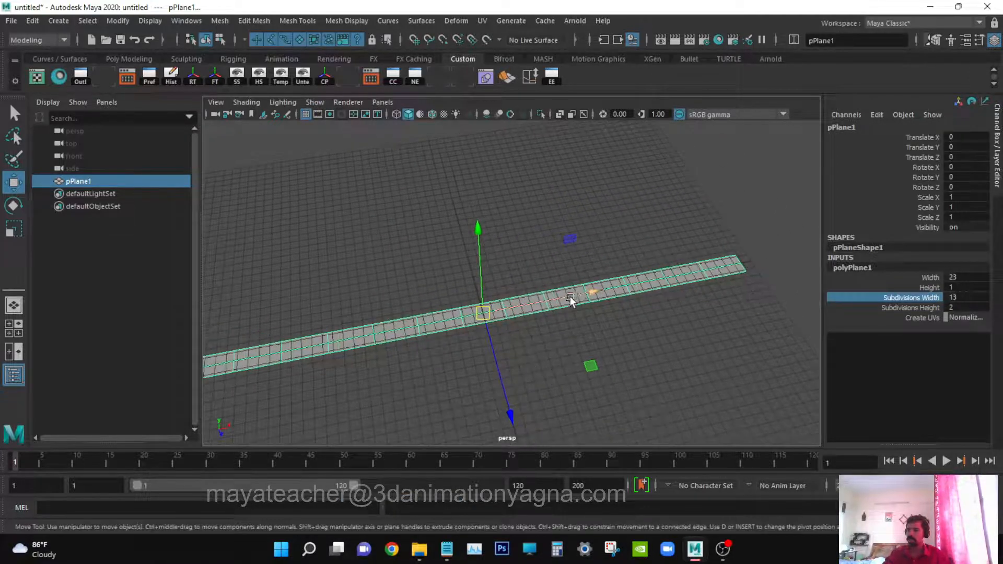
middle_click_drag(584, 298, 611, 291, "alt")
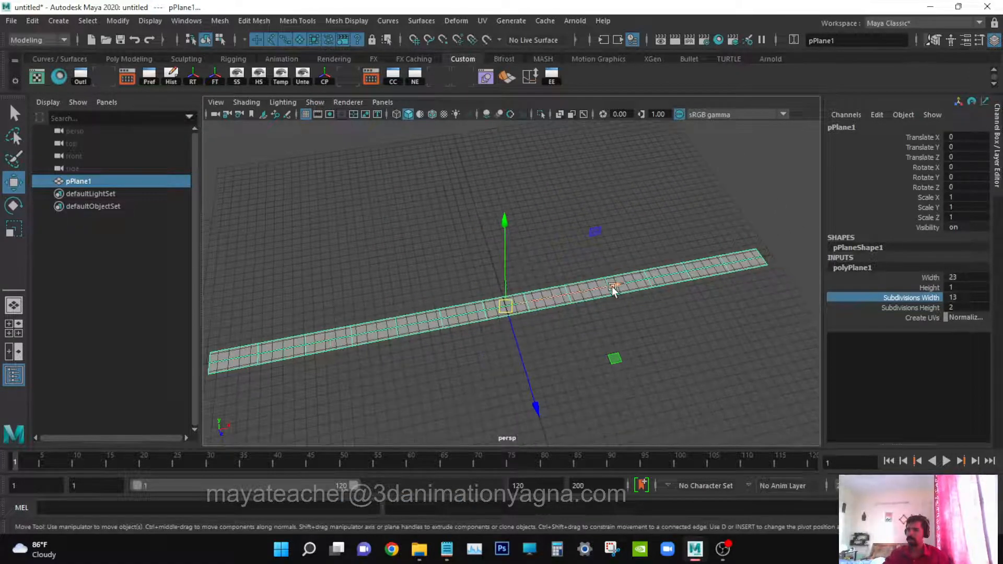
left_click_drag(618, 289, 860, 249)
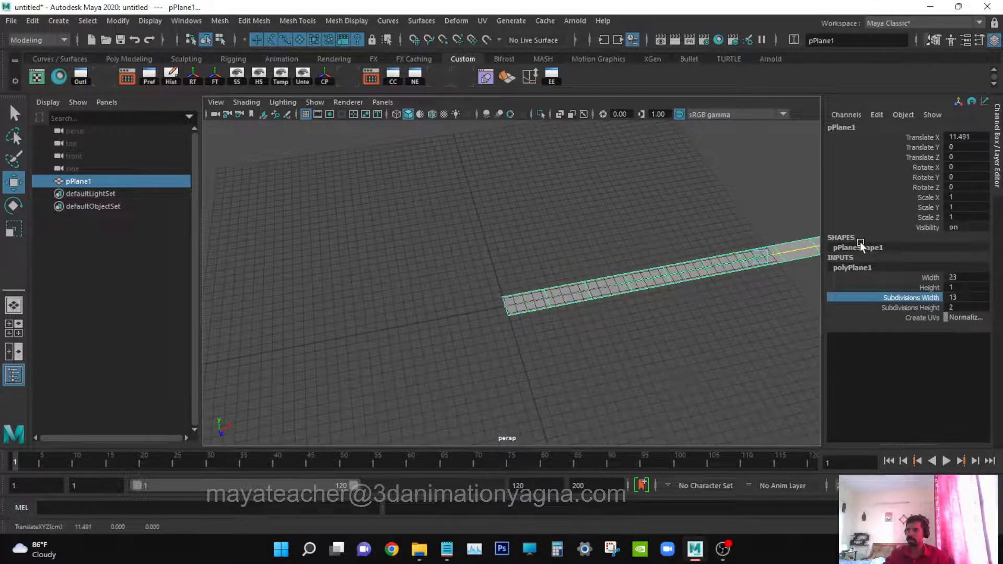
middle_click_drag(578, 323, 505, 327, "alt")
Step: Try Translate X values of 10, 11 and 12 for the plane and settle on 11.5
left_click(970, 136)
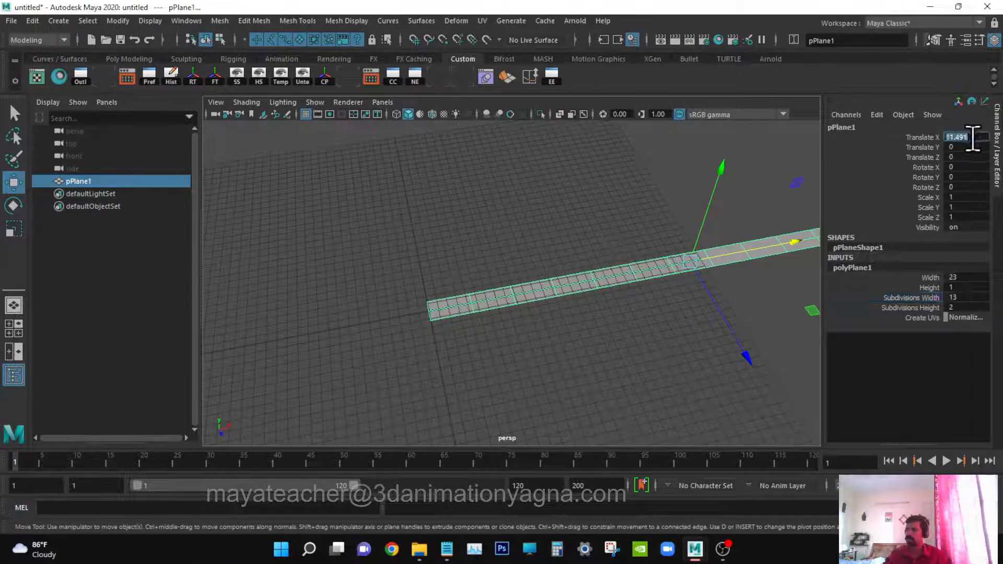
type("10")
key("Return")
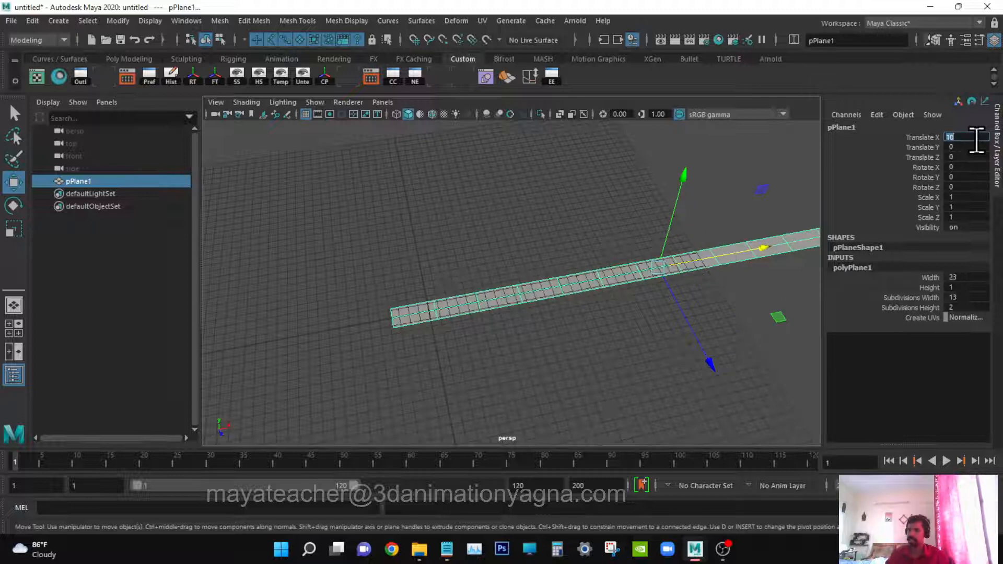
type("11")
key("Return")
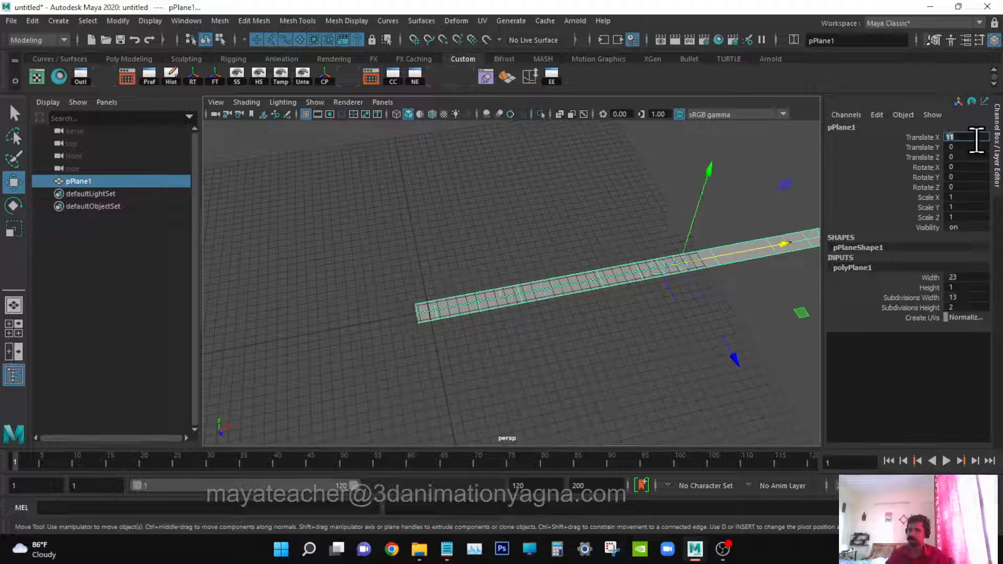
type("12")
key("Return")
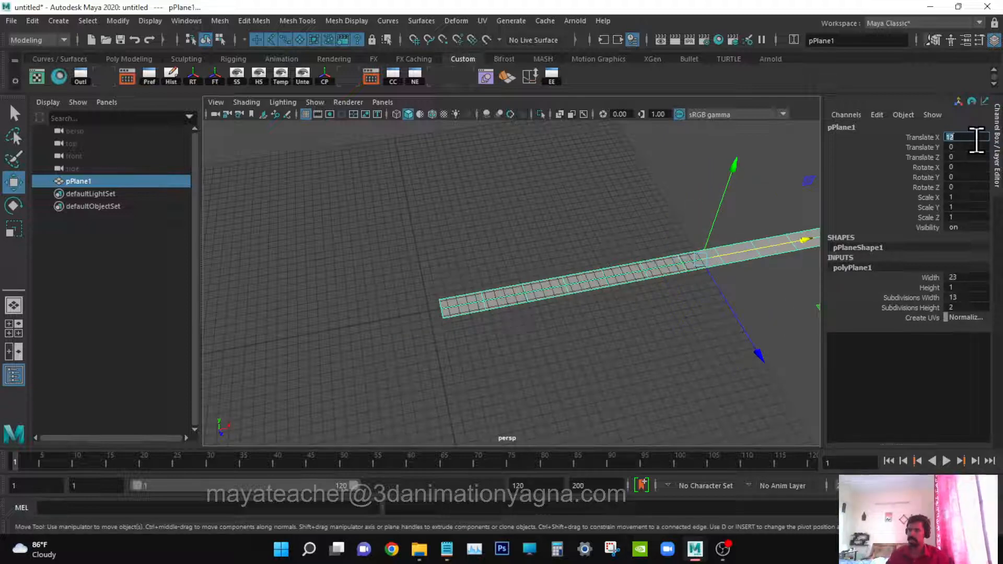
type("11.5")
key("Return")
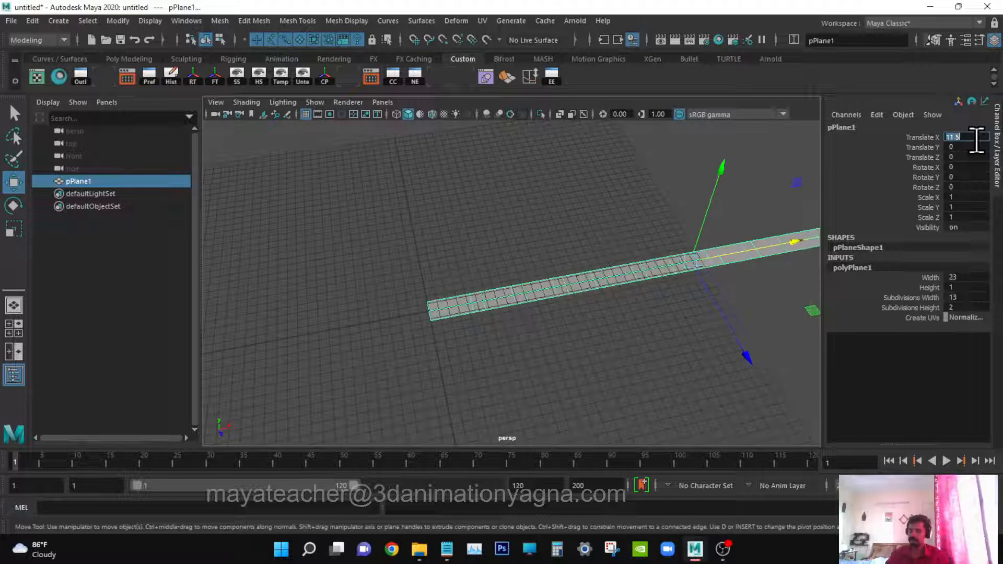
Step: Frame the plane in the view, rename it "ground" in the Outliner and return to the Select tool
left_click_drag(582, 273, 541, 326, "alt")
key("f")
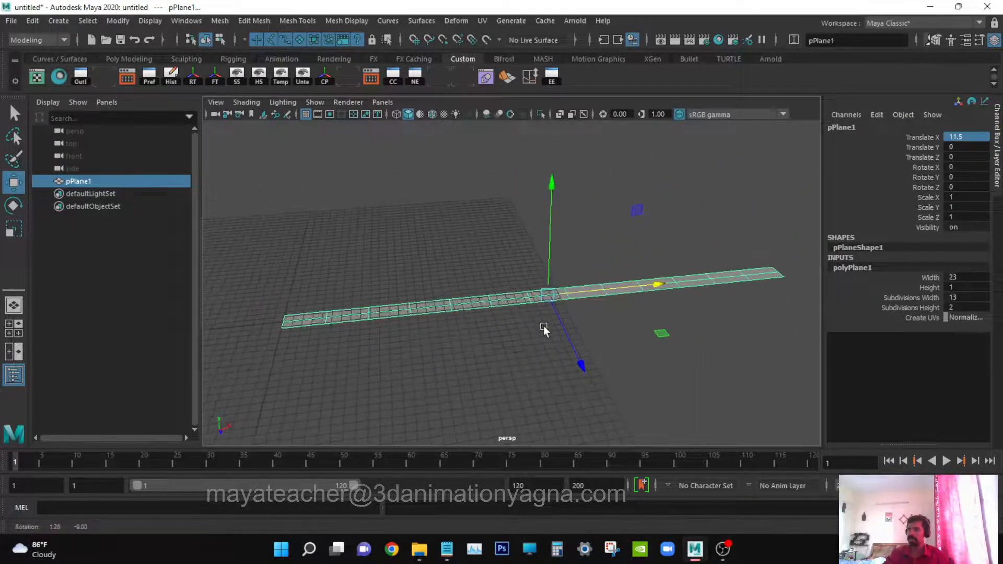
double_click(80, 181)
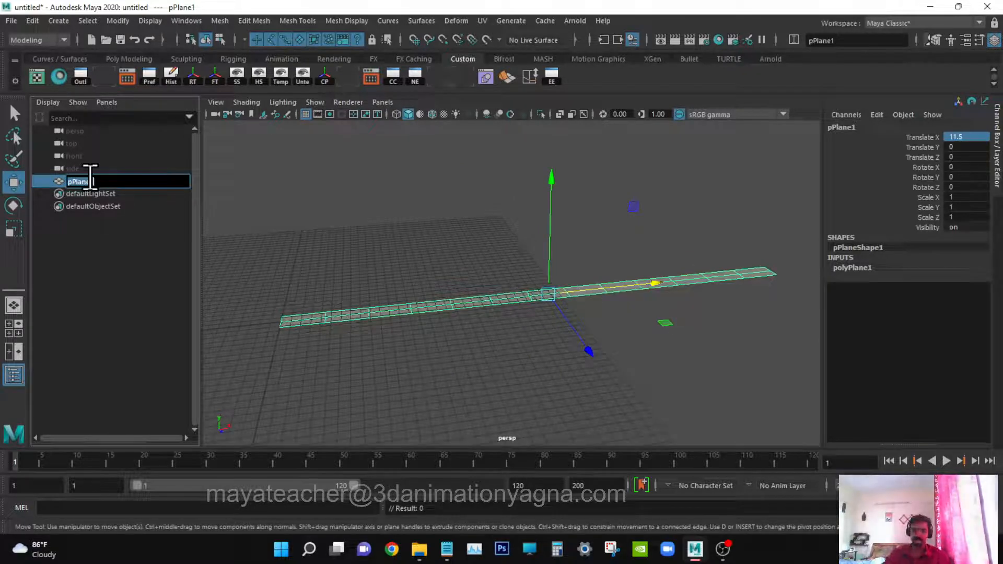
type("ground")
key("Return")
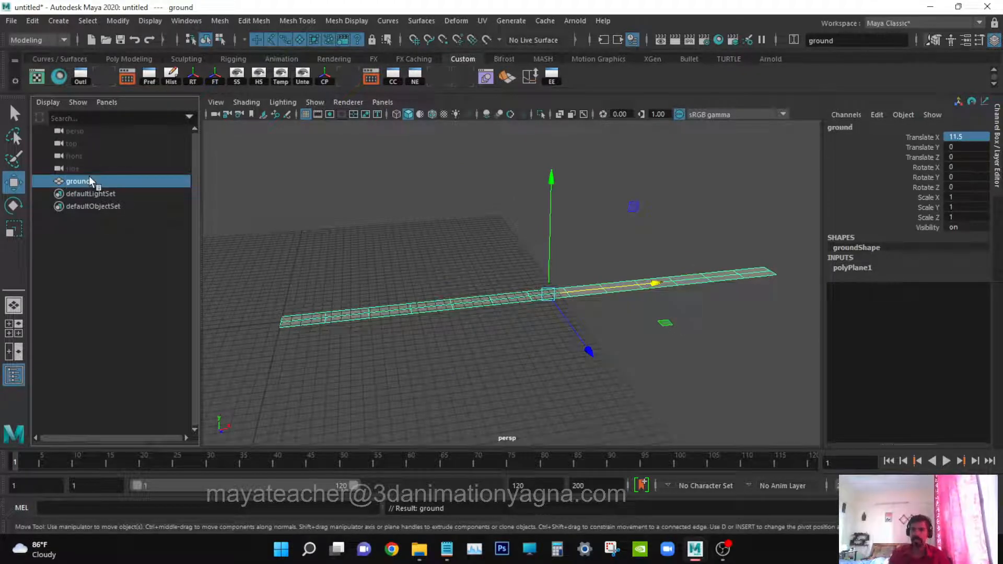
key("q")
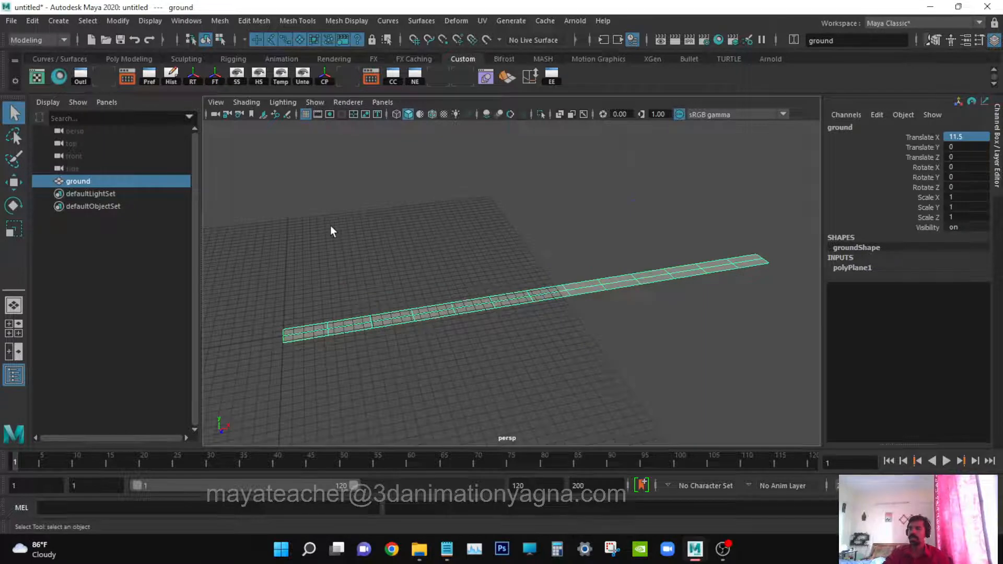
Step: Create a polygon sphere at the grid origin, at the near end of the ground plane
key("w")
left_click_drag(351, 244, 371, 283, "alt")
key("q")
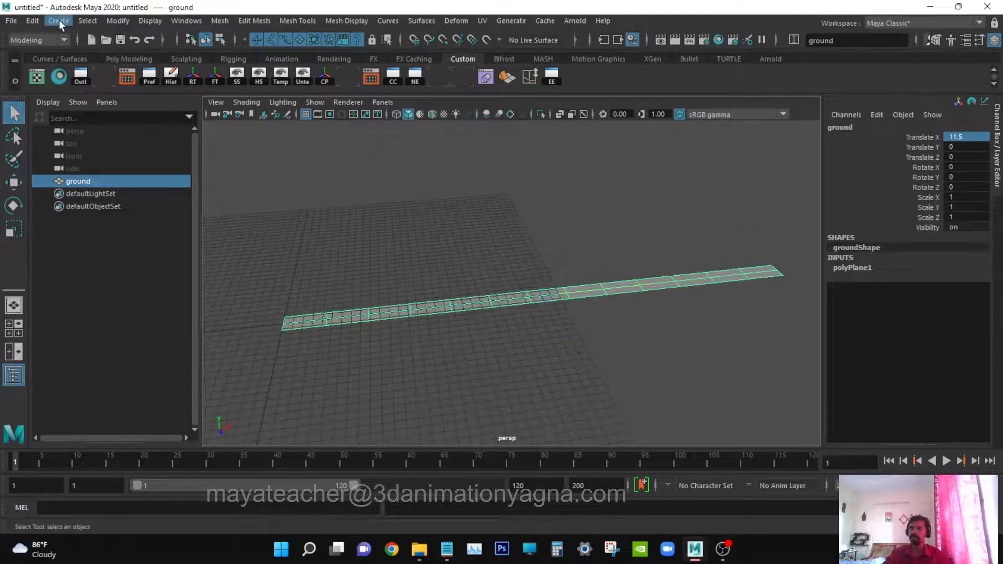
left_click(60, 21)
mouse_move(86, 66)
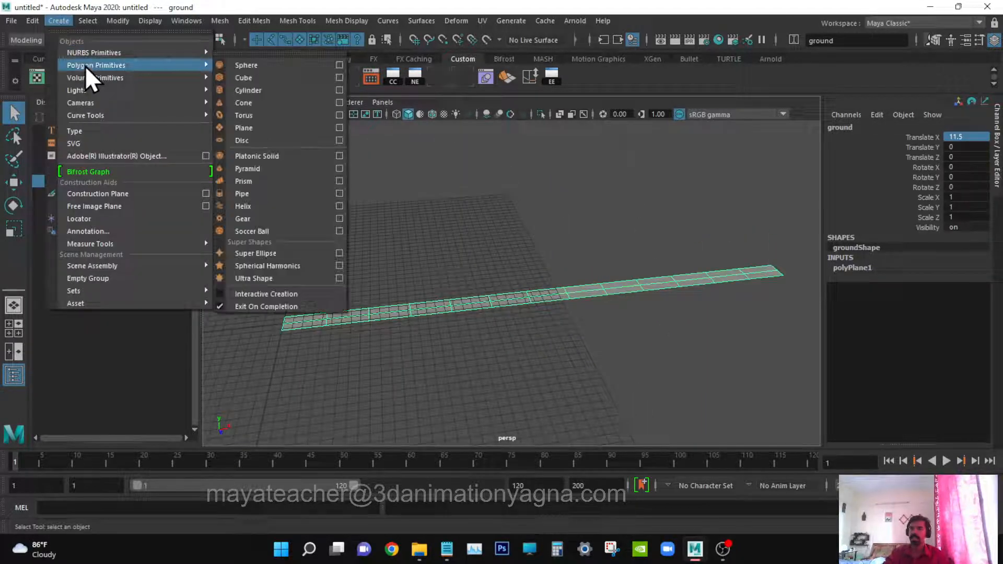
left_click(266, 64)
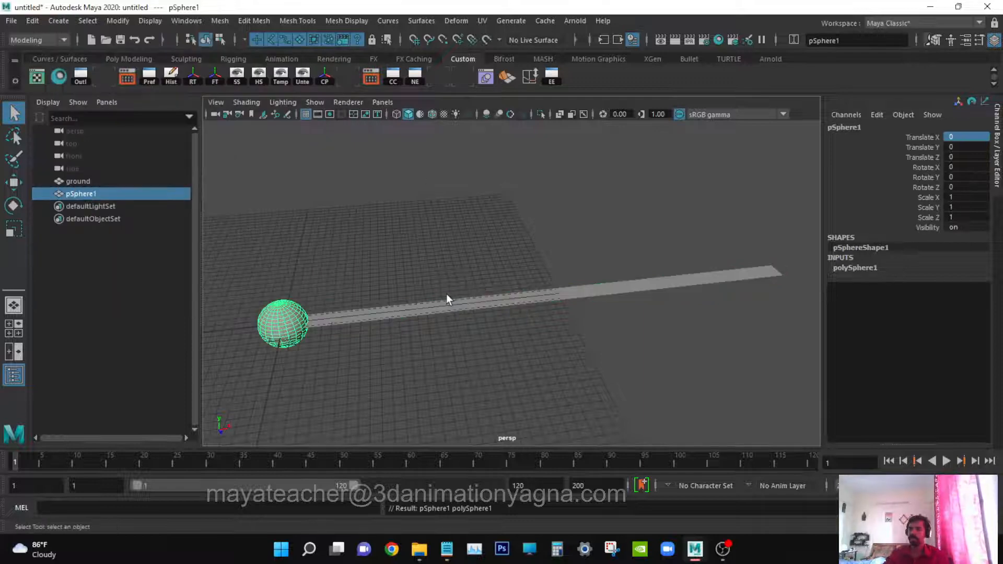
Step: Switch to the front view, frame the new sphere and display the scene in wireframe
key("space")
left_click_drag(453, 275, 529, 310)
key("space")
key("f")
scroll(530, 293, "down", 6)
key("space")
key("4")
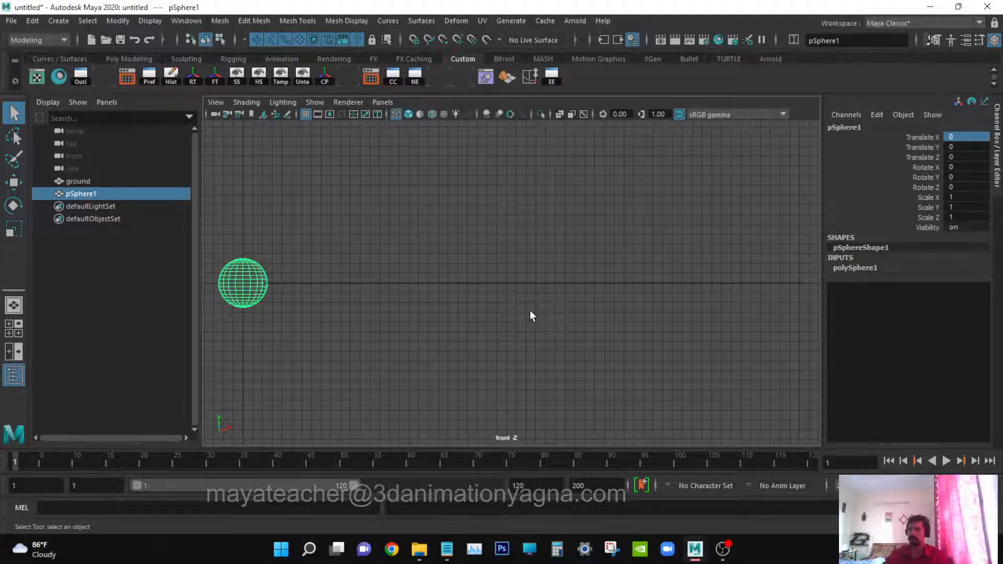
Step: Move the sphere straight up above the ground to a Translate Y of about 3.8
scroll(530, 311, "down", 1)
scroll(530, 310, "up", 1)
left_click_drag(509, 267, 539, 350)
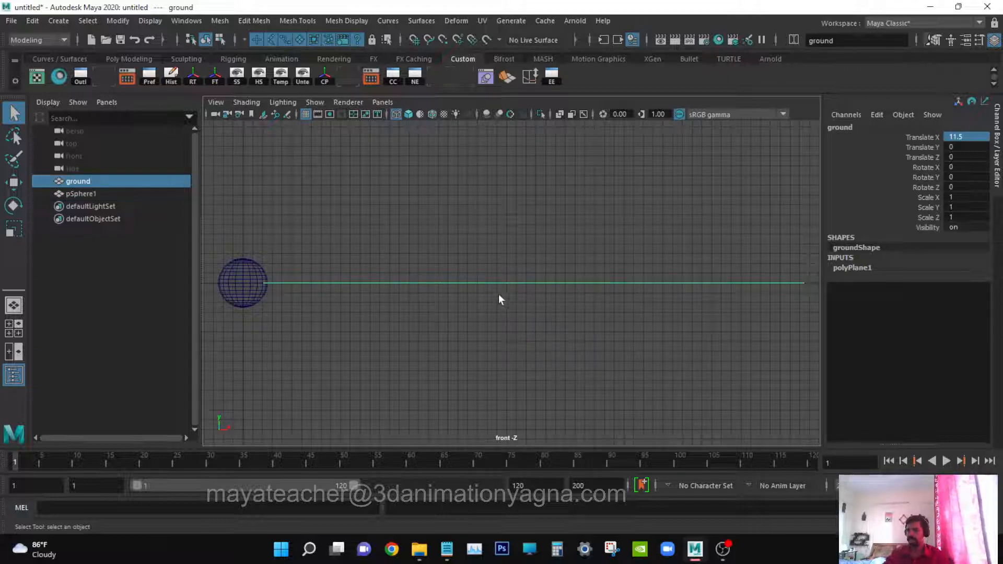
middle_click_drag(370, 285, 399, 329, "alt")
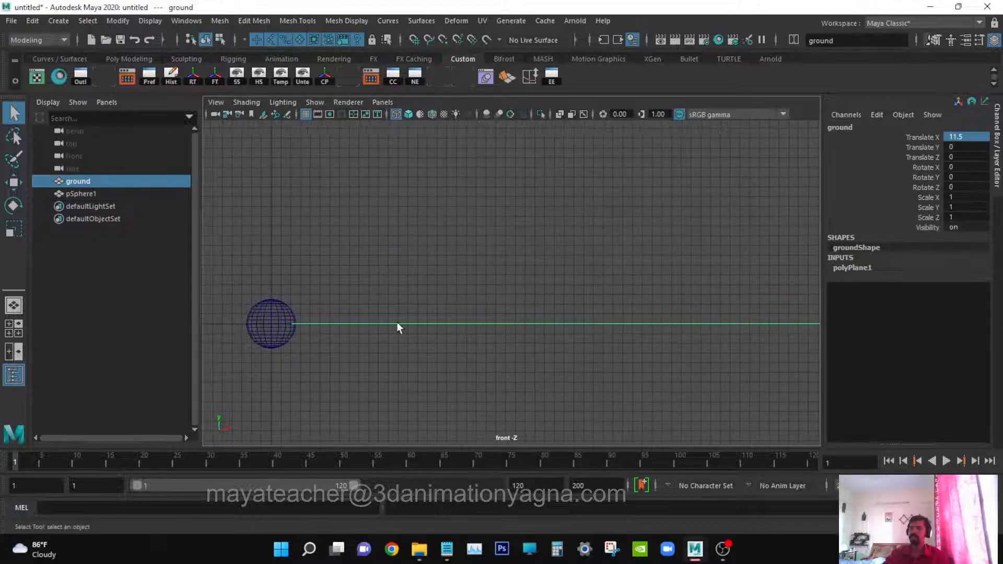
left_click(278, 313)
key("w")
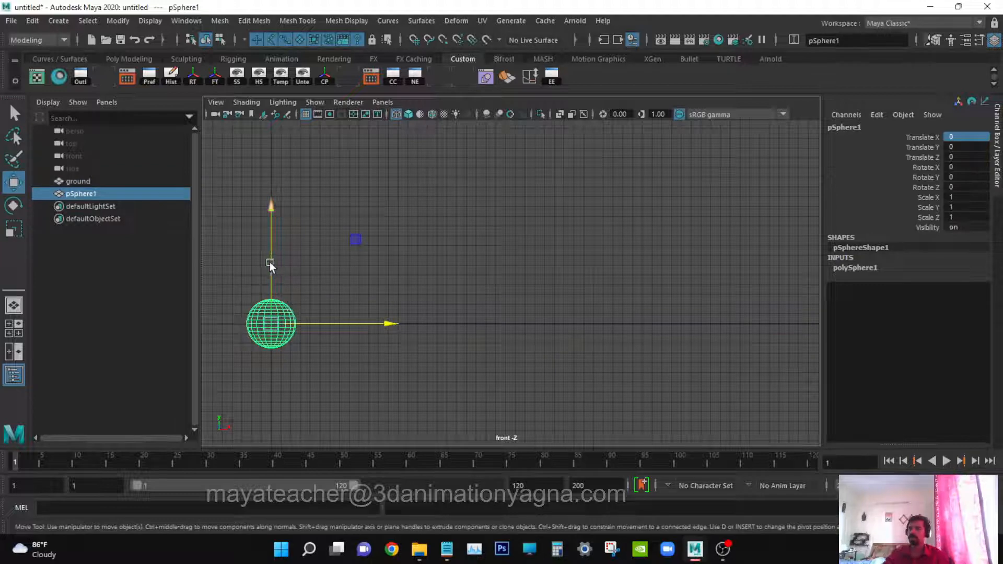
left_click_drag(270, 264, 287, 173)
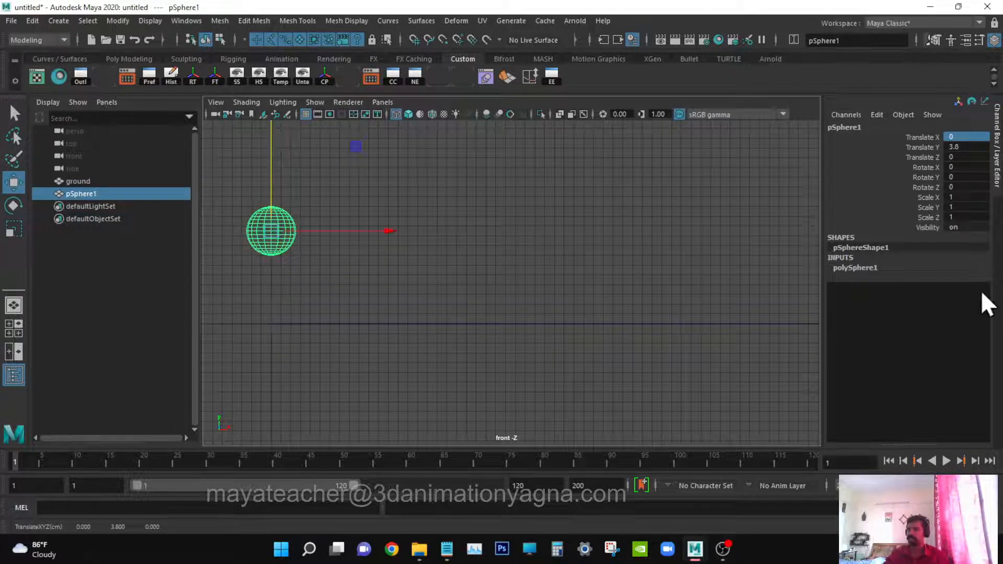
Step: Scale the sphere to 0.5 in X, Y and Z, keeping the Move tool active
left_click_drag(961, 206, 967, 216)
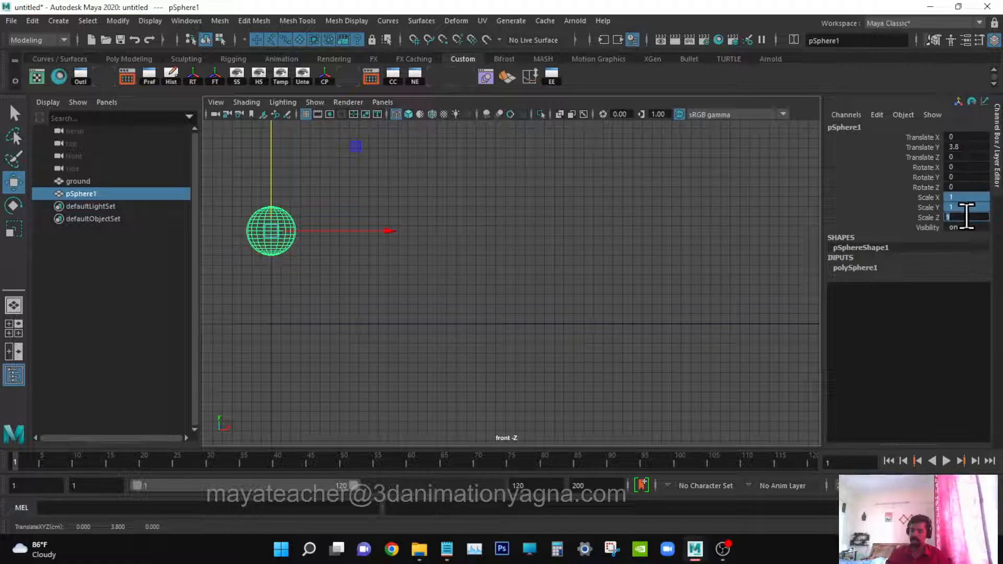
key("Return")
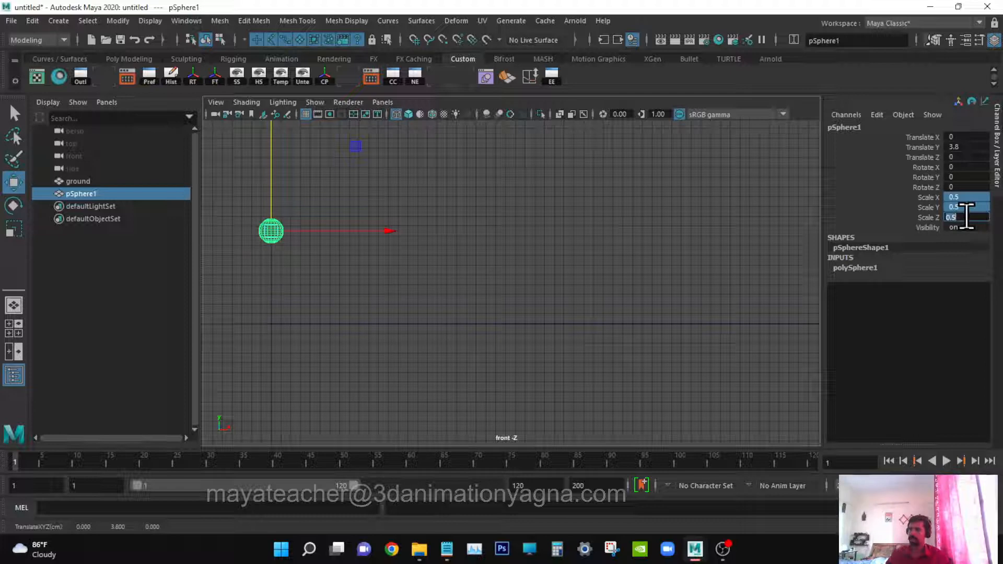
middle_click_drag(811, 215, 794, 231, "alt")
key("w")
mouse_move(534, 247)
middle_mouse_down("alt")
mouse_move(548, 251)
mouse_move(545, 243)
middle_mouse_up("alt")
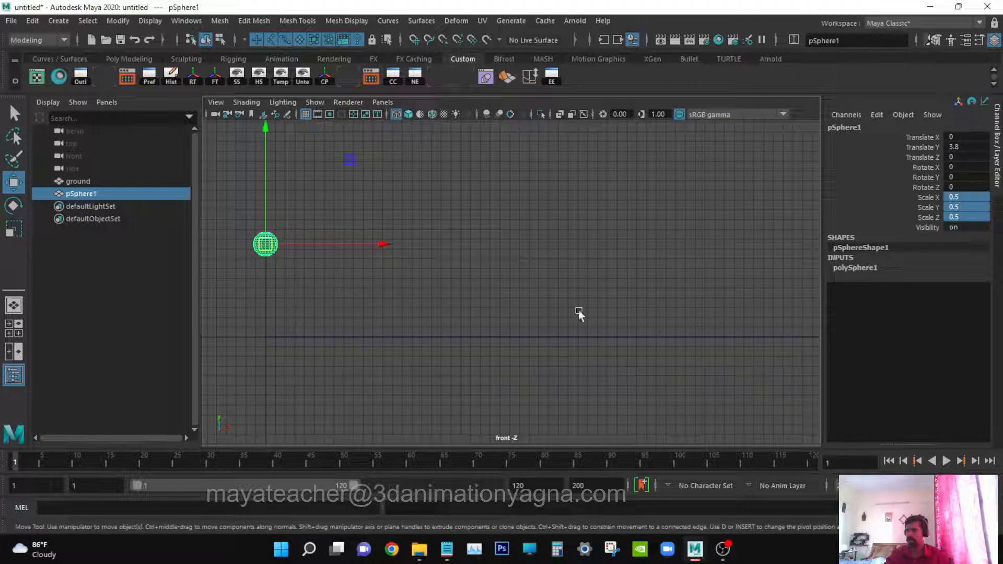
Step: Rename the sphere "ball" in the Outliner
double_click(109, 195)
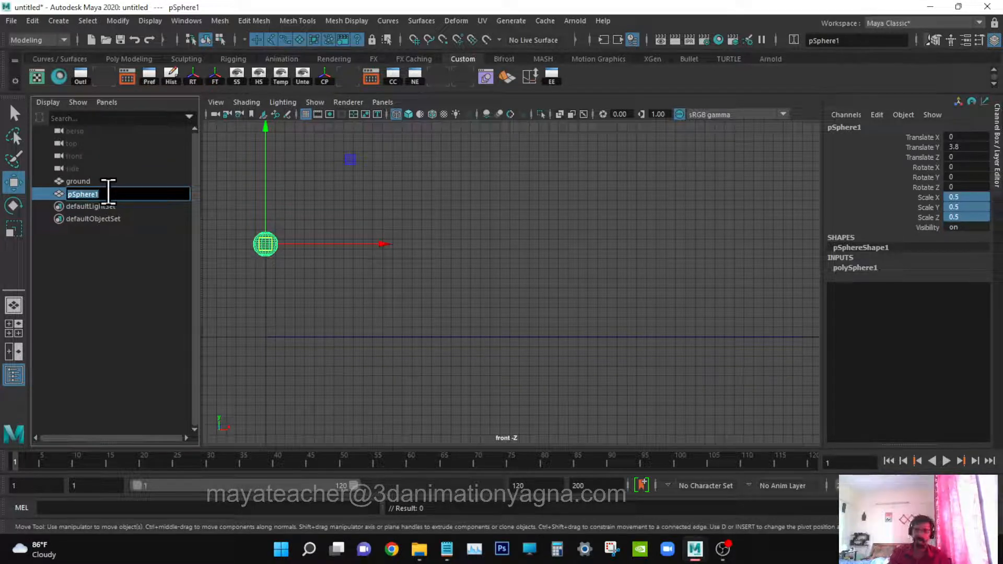
type("baal")
key("Return")
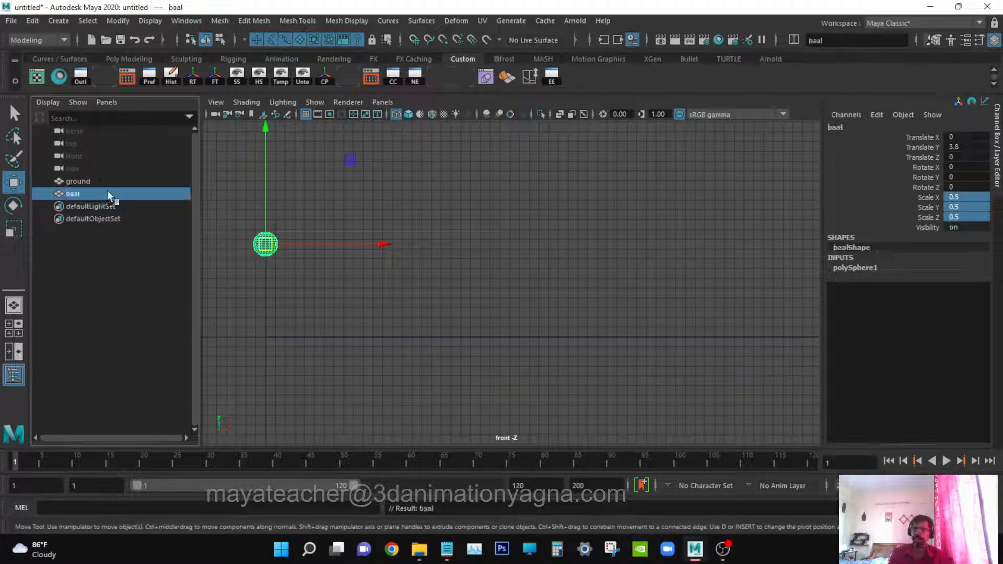
double_click(108, 195)
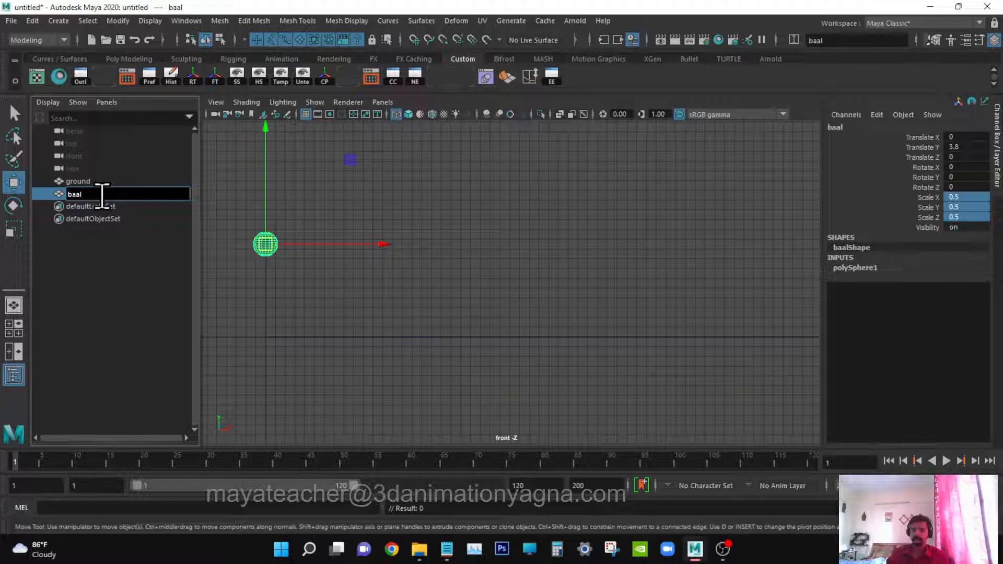
key("BackSpace")
key("BackSpace")
type("ll")
key("Return")
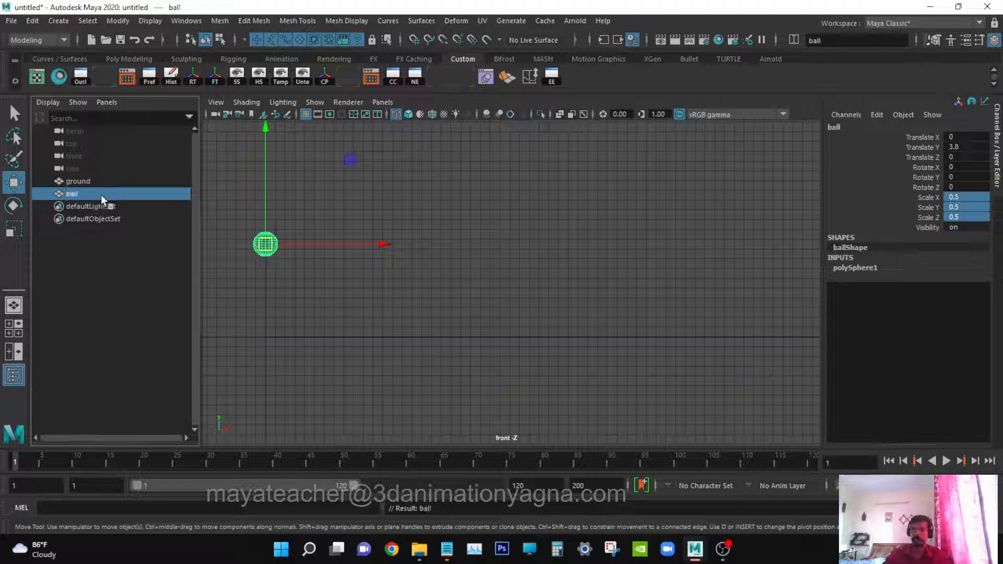
Step: Set the ball's Translate Y to 6 and fit the ball and the whole ground in the front view
mouse_move(425, 269)
middle_mouse_down("alt")
mouse_move(404, 274)
mouse_move(437, 284)
mouse_move(421, 280)
middle_mouse_up("alt")
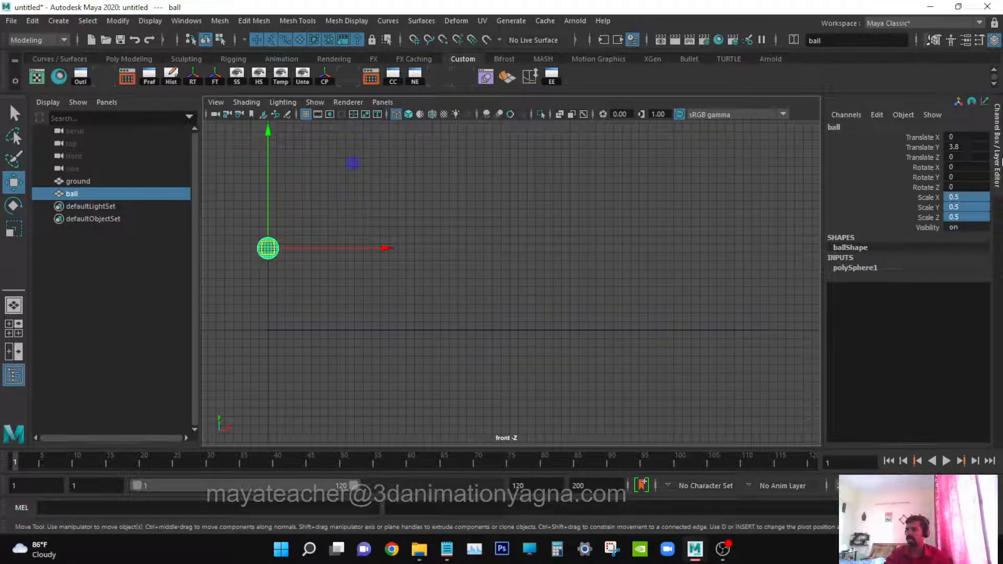
double_click(962, 149)
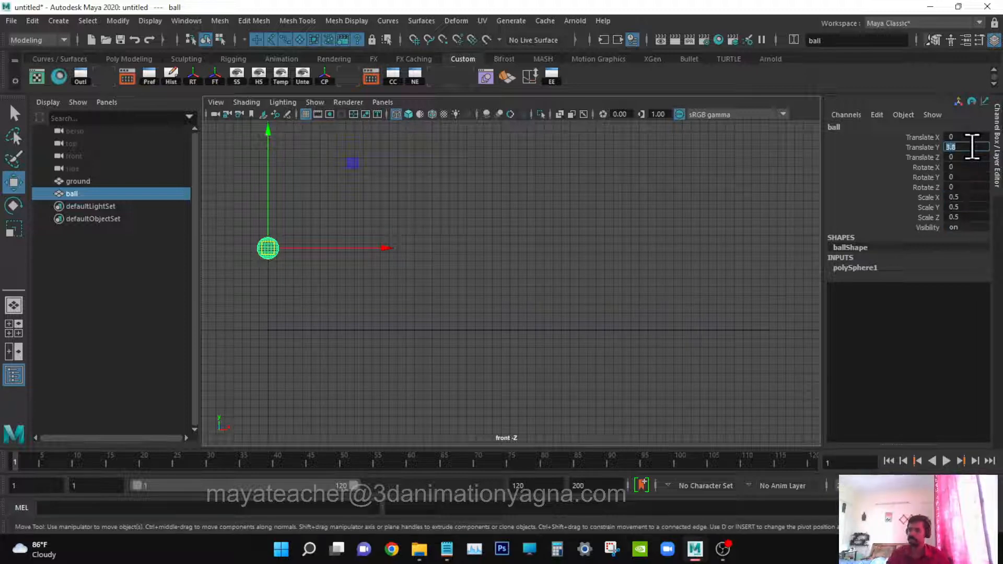
type("6")
key("Return")
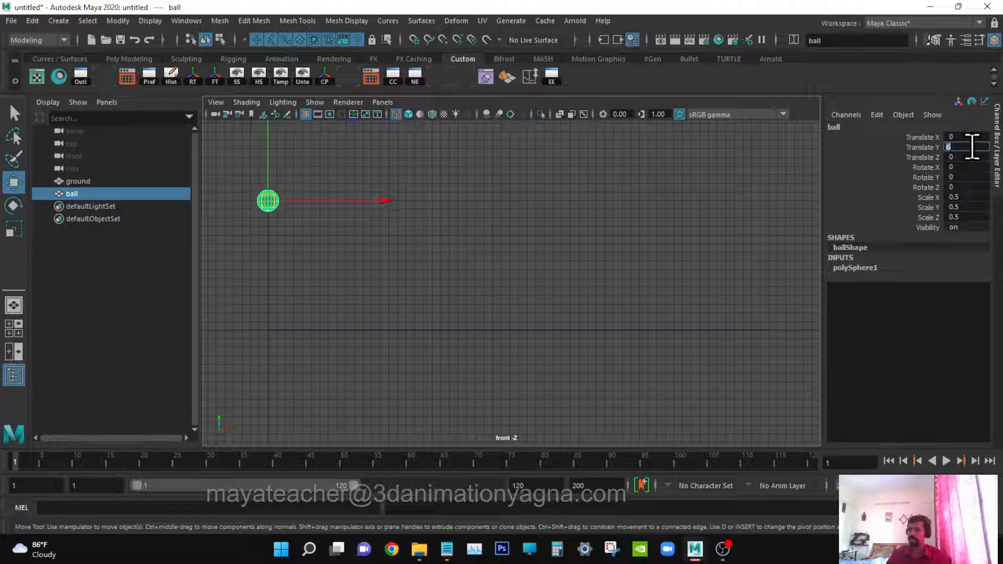
middle_click_drag(745, 218, 734, 270, "alt")
key("minus")
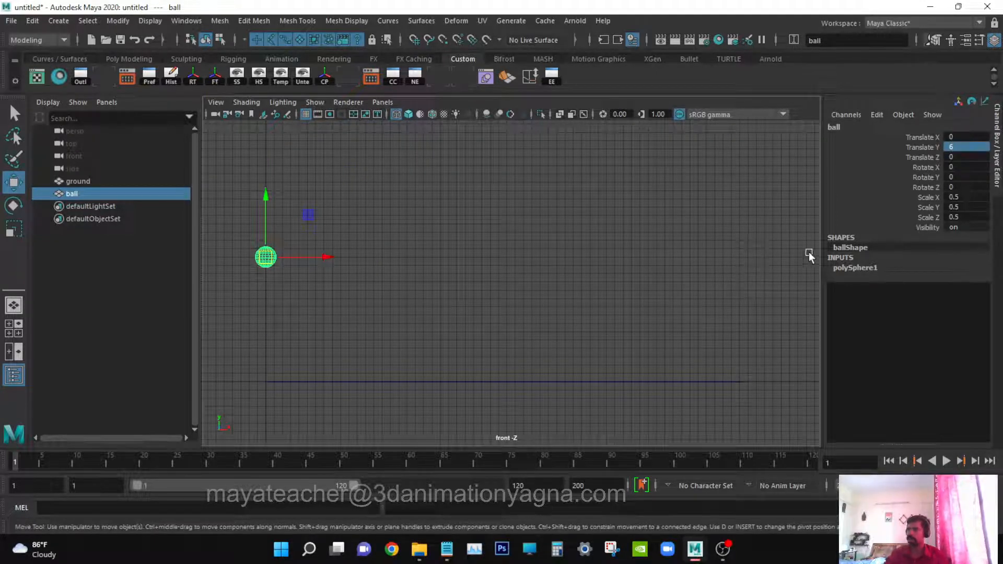
middle_click_drag(795, 267, 770, 267, "alt")
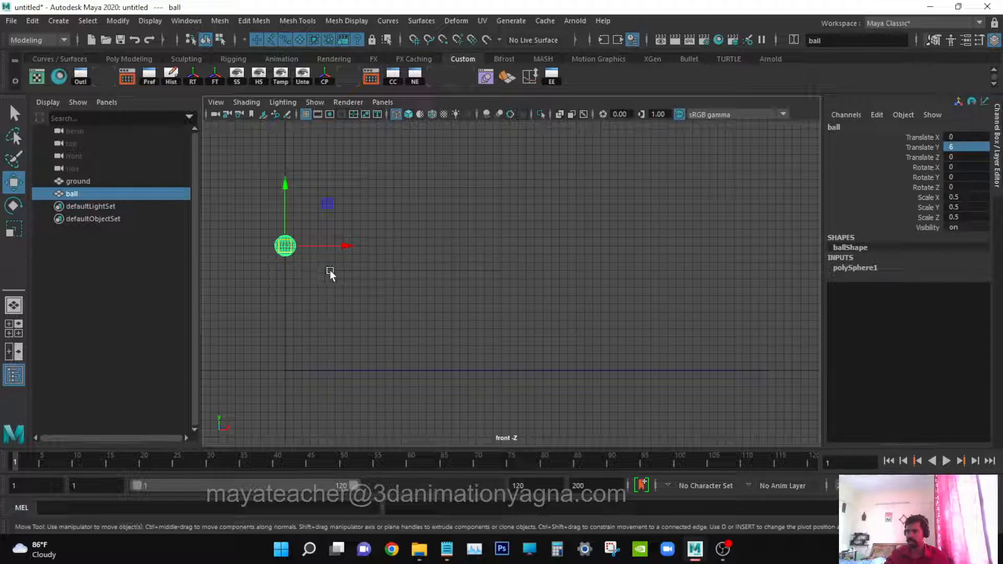
middle_click_drag(424, 294, 412, 287, "alt")
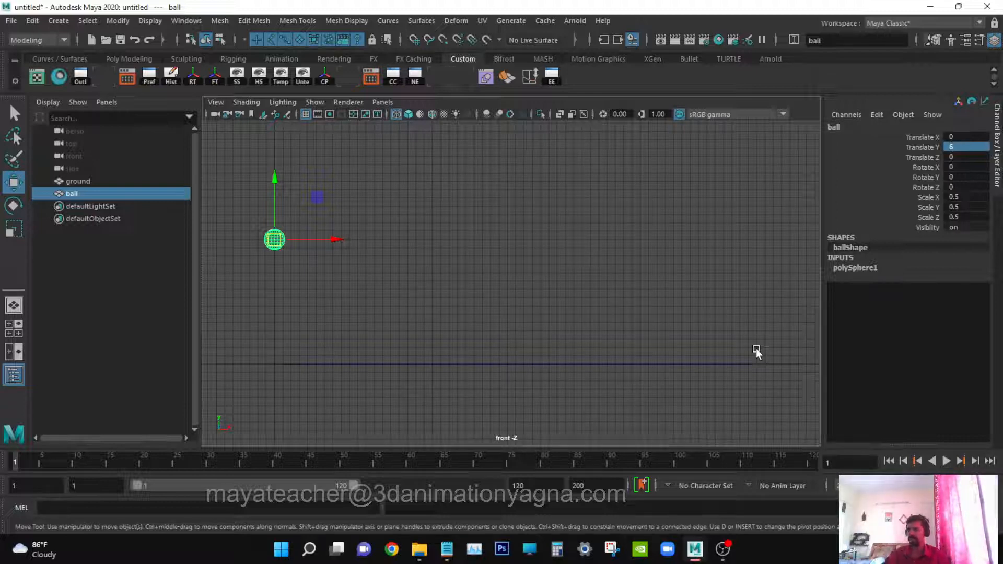
middle_click_drag(555, 297, 532, 291, "alt")
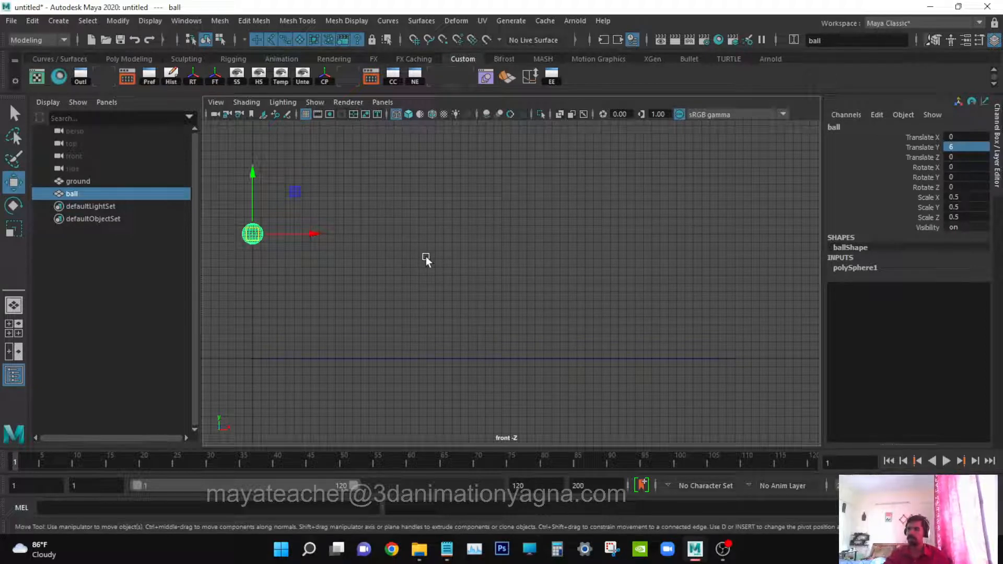
mouse_move(426, 260)
middle_mouse_down("alt")
mouse_move(435, 259)
mouse_move(426, 265)
middle_mouse_up("alt")
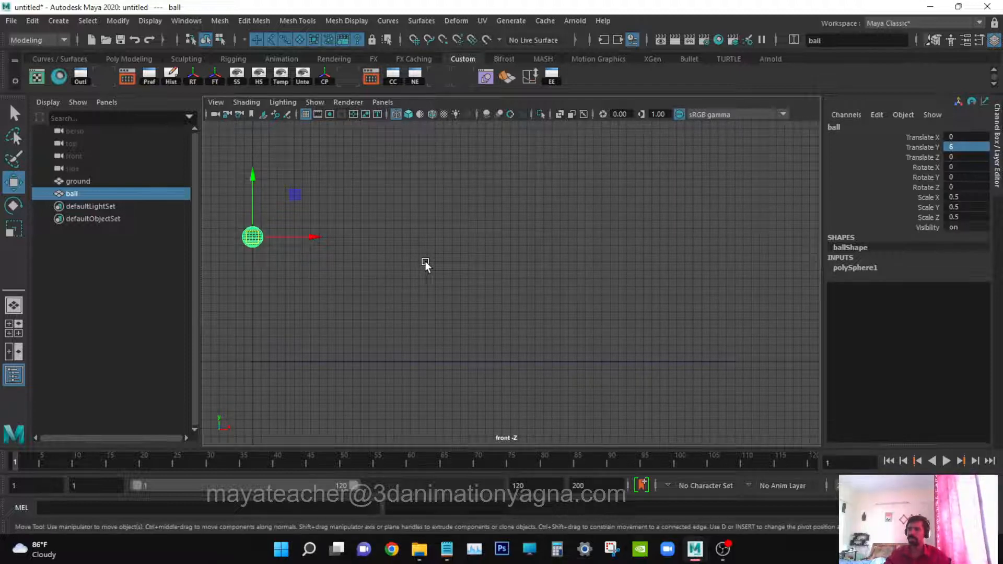
middle_click_drag(426, 265, 428, 266, "alt")
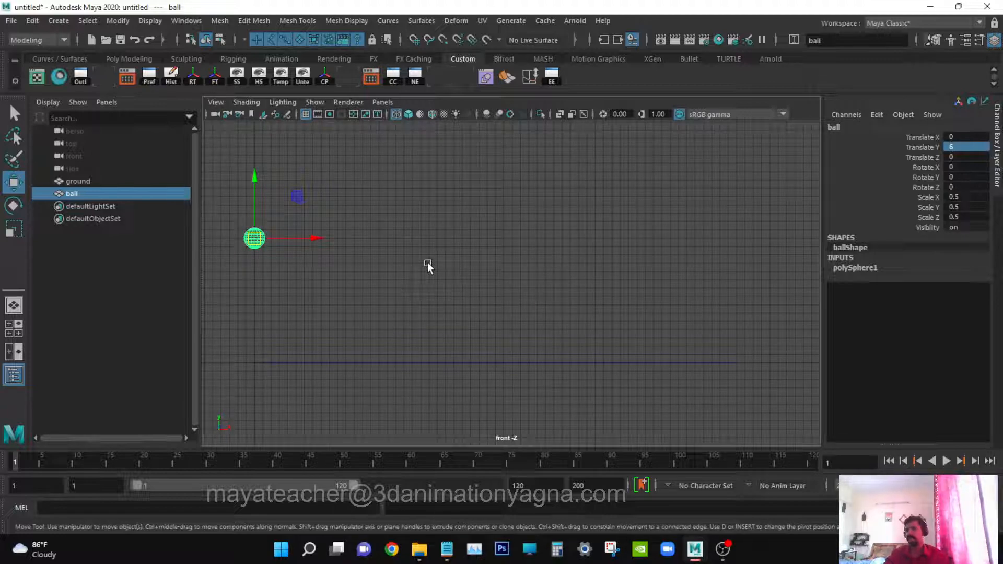
middle_click_drag(428, 266, 436, 266, "alt")
right_click_drag(436, 266, 446, 269, "alt")
middle_click_drag(446, 269, 453, 271, "alt")
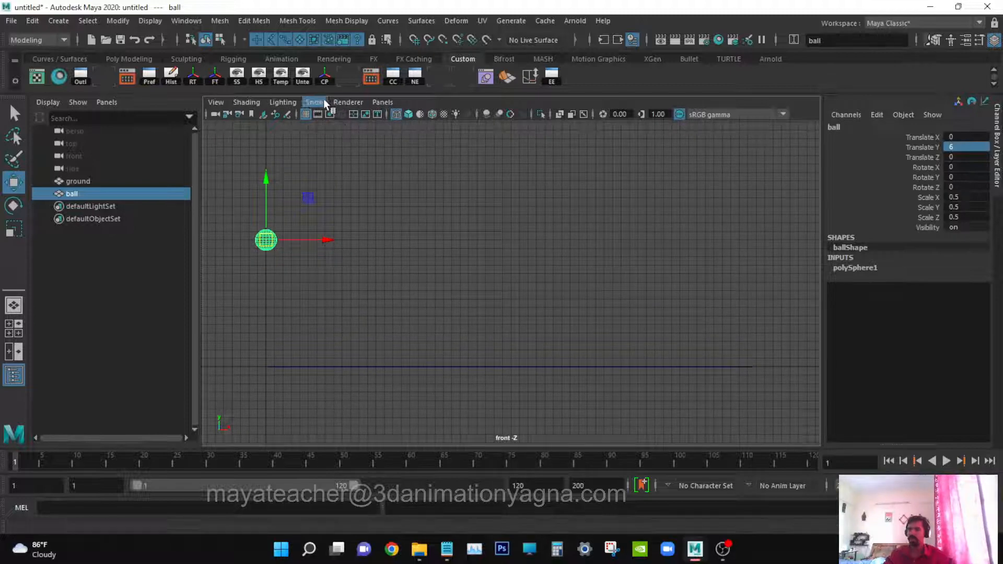
Step: Hide the grid in the front view
left_click(320, 102)
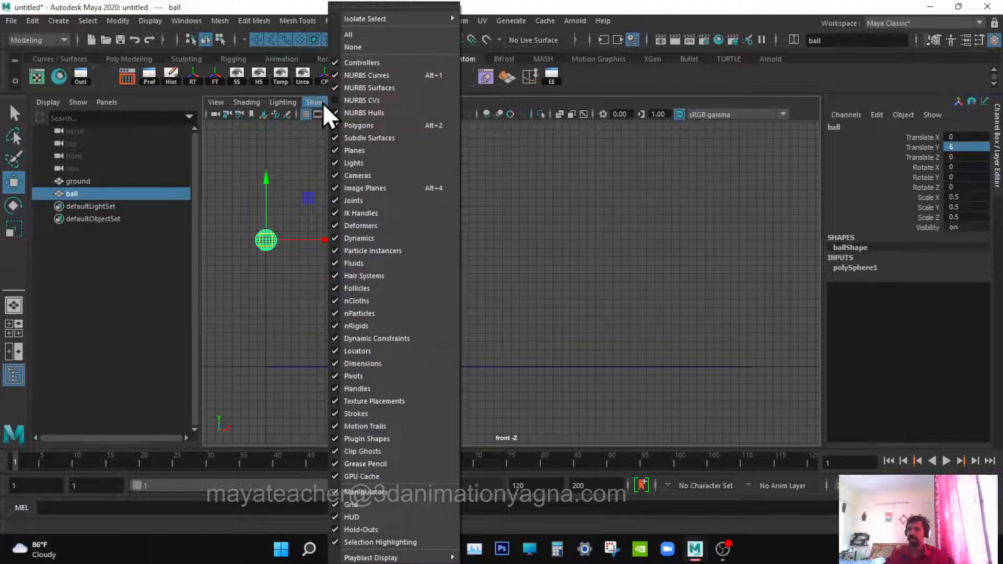
left_click(385, 506)
middle_click_drag(450, 341, 451, 337, "alt")
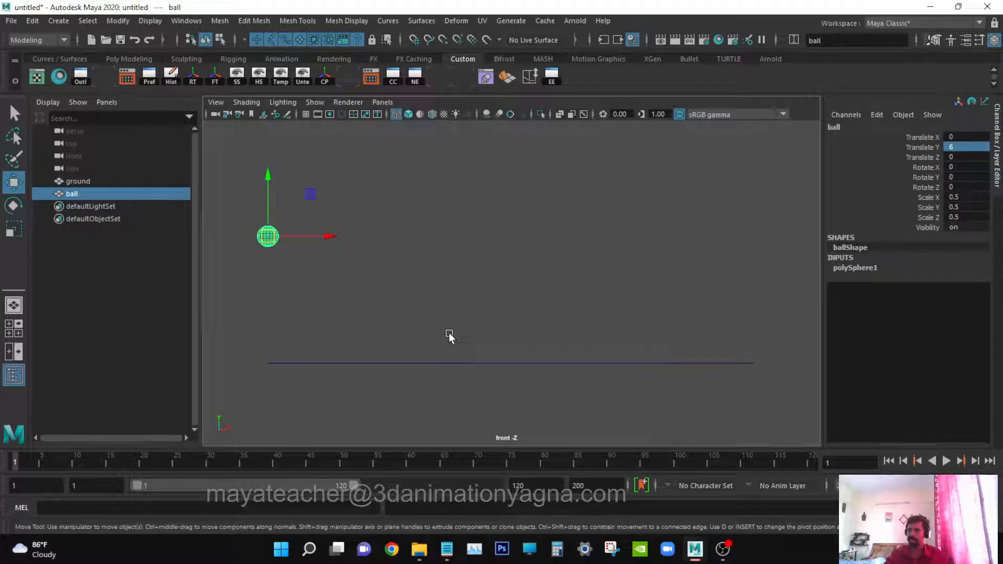
Step: Move the ground plane's pivot from its centre to the end directly below the ball
left_click_drag(449, 337, 464, 406)
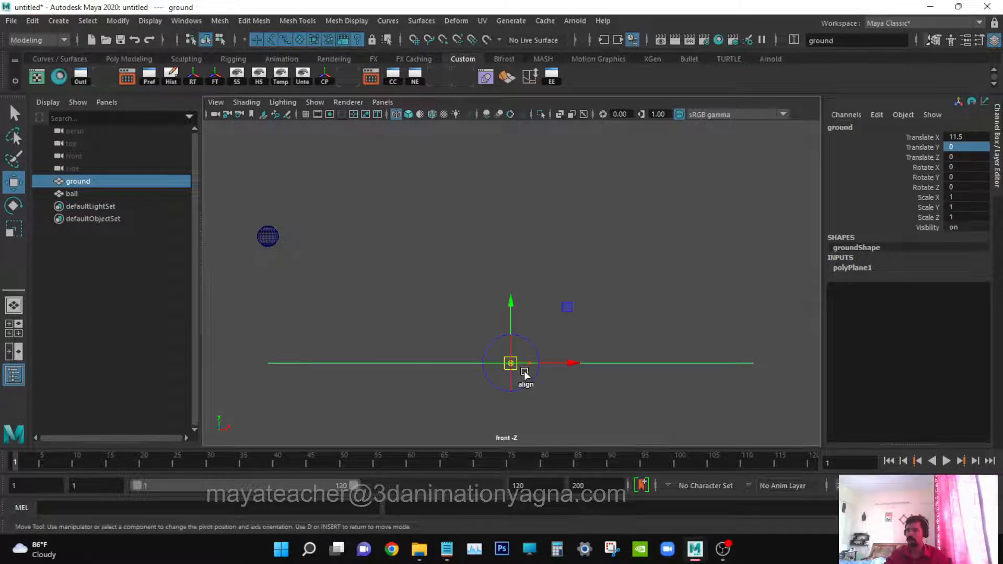
key("d")
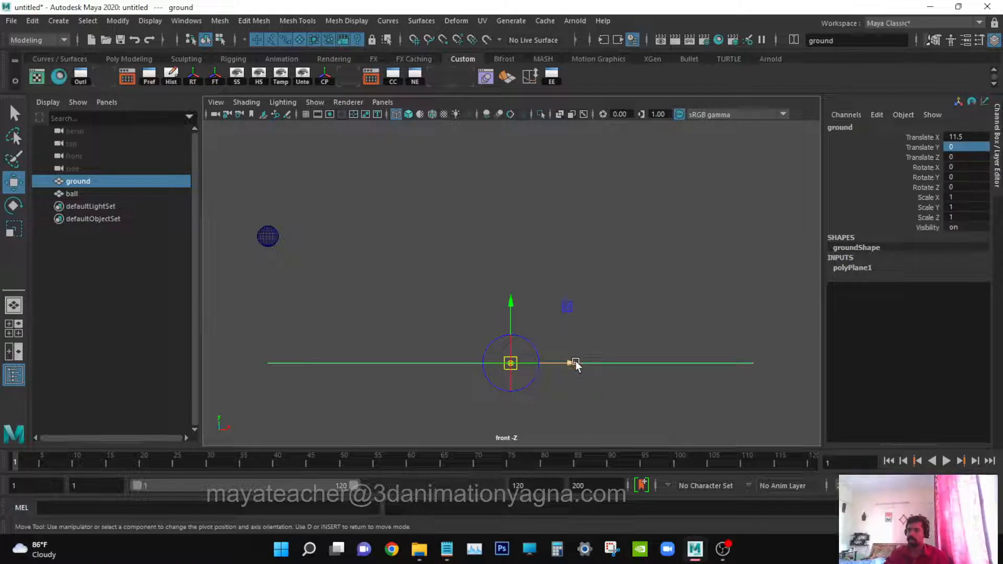
left_click_drag(573, 362, 342, 372)
key("d")
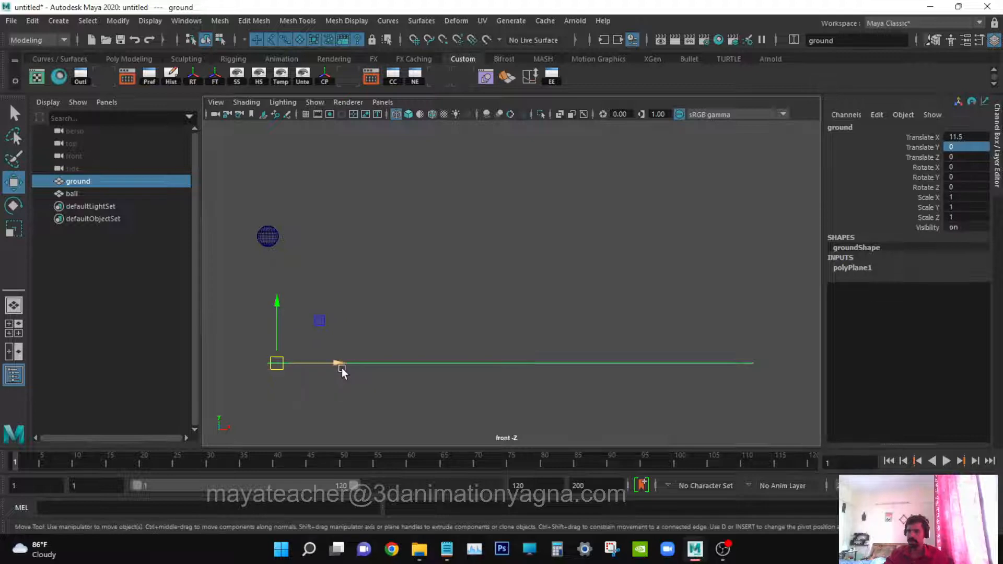
key("d")
left_click_drag(334, 365, 326, 365)
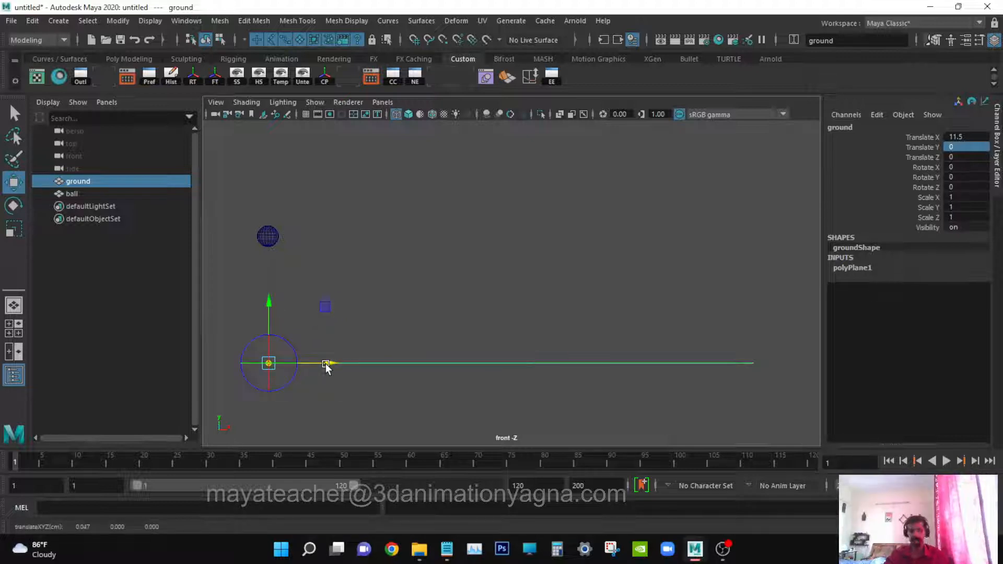
key("d")
middle_click_drag(450, 271, 444, 276, "alt")
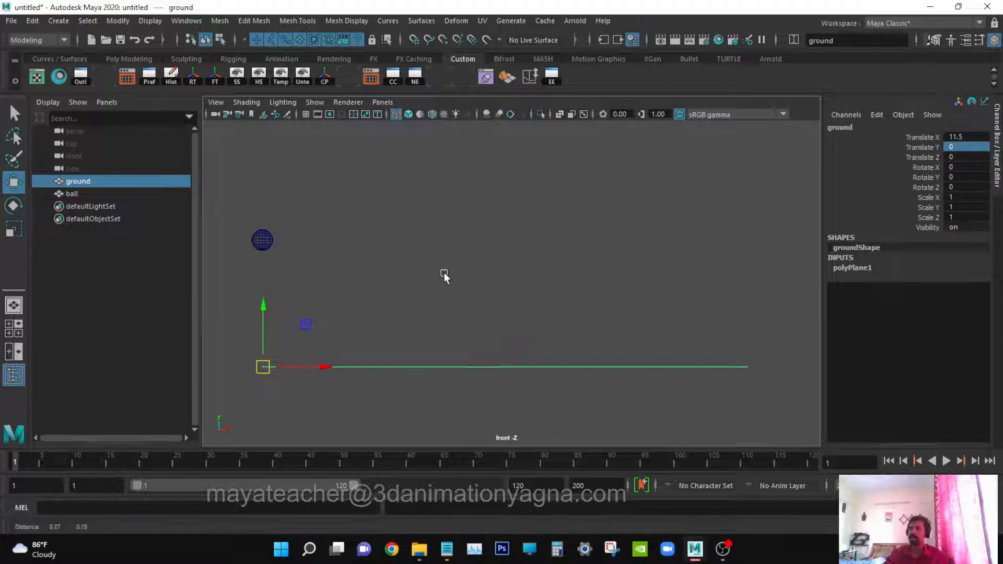
Step: Select the ball and set the playback range's end frame to 200
left_click(264, 241)
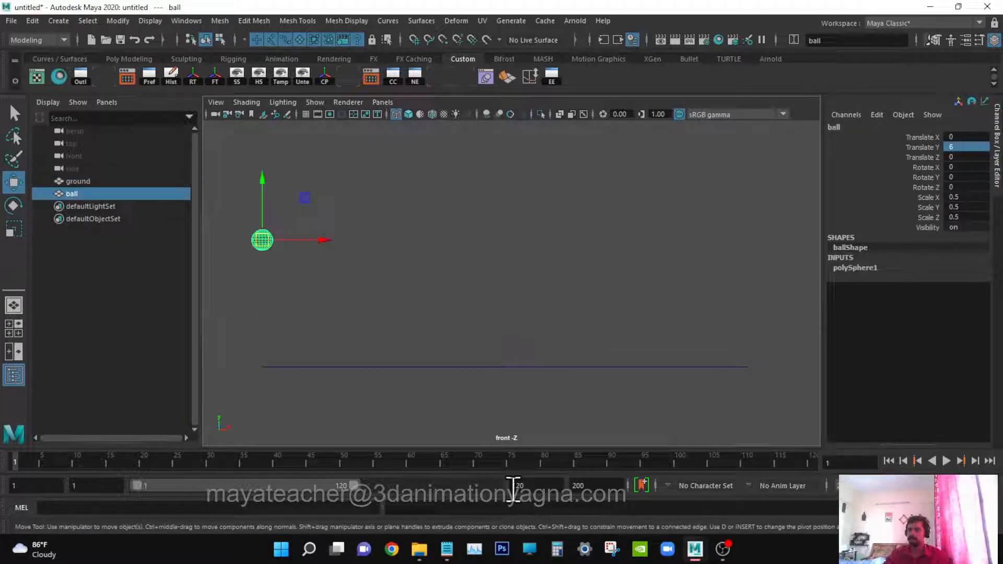
double_click(551, 486)
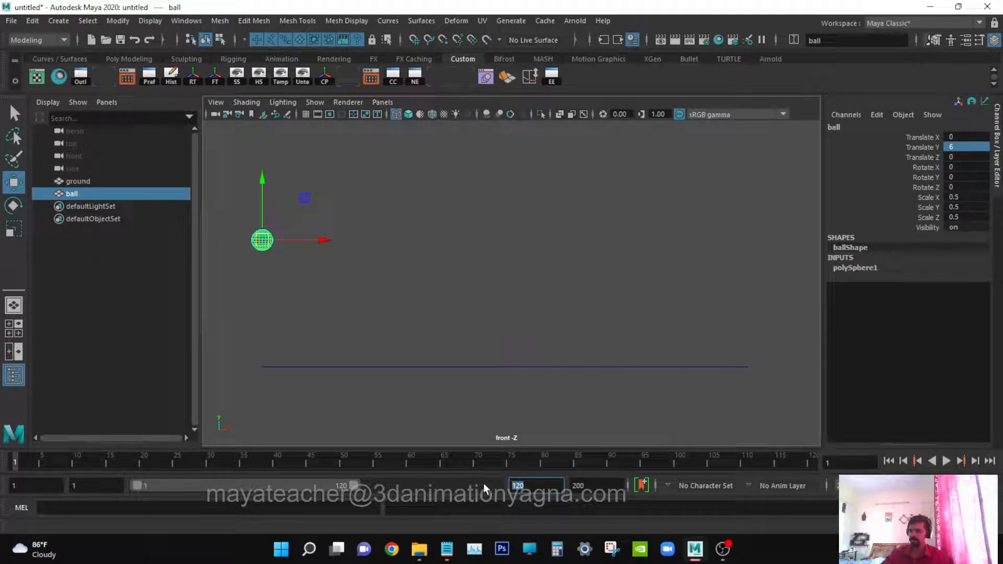
type("200")
key("Return")
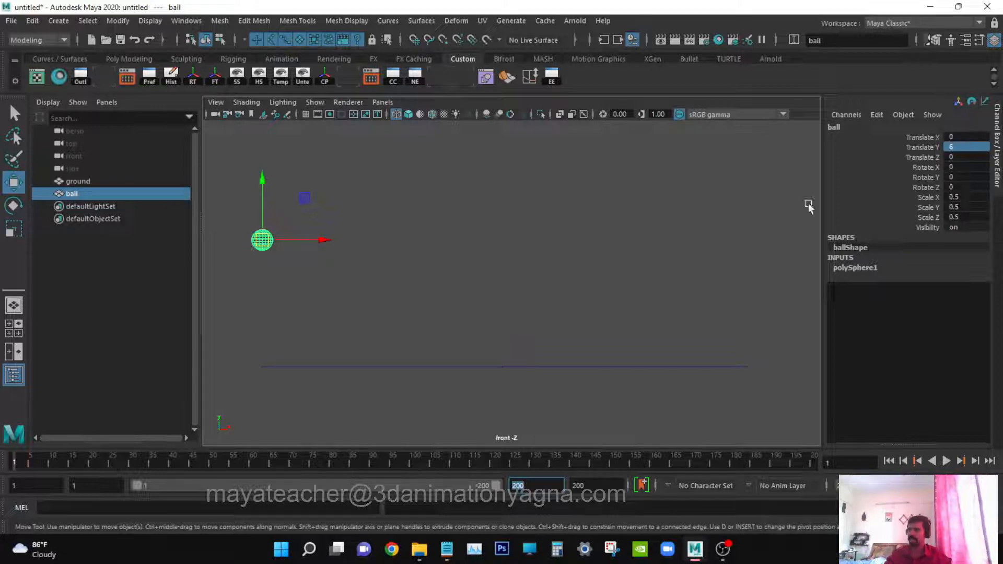
Step: Examine the ball's position relative to the ground plane in the front and perspective views
middle_click_drag(410, 322, 409, 325, "alt")
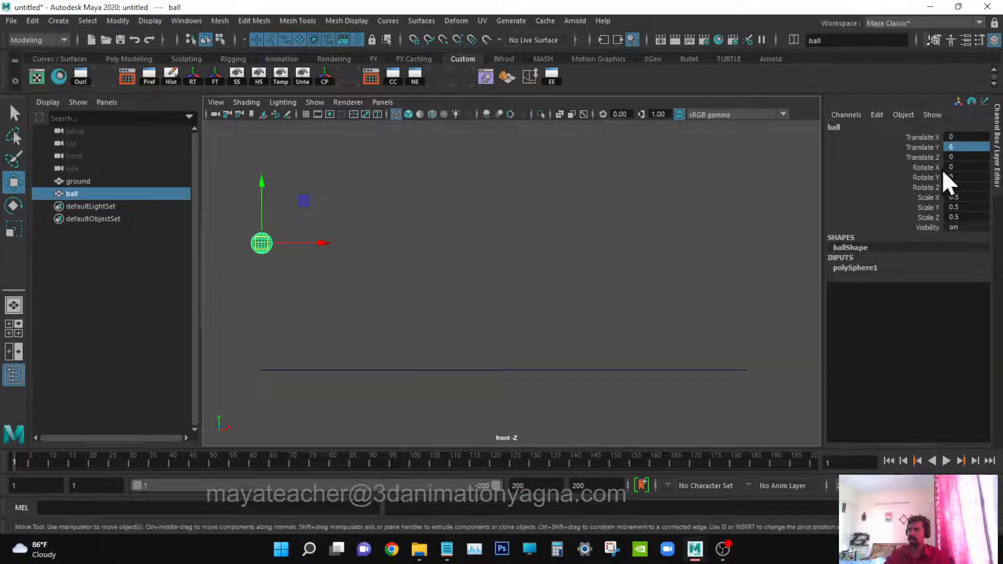
key("space")
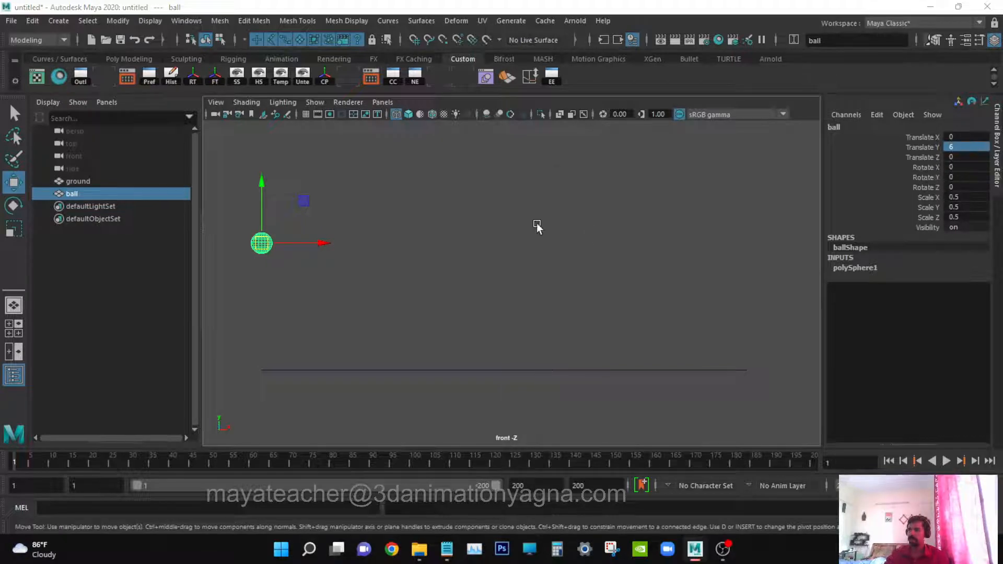
left_click_drag(535, 224, 509, 331)
left_click_drag(453, 383, 452, 345, "alt")
key("space")
middle_click_drag(452, 345, 432, 345, "alt")
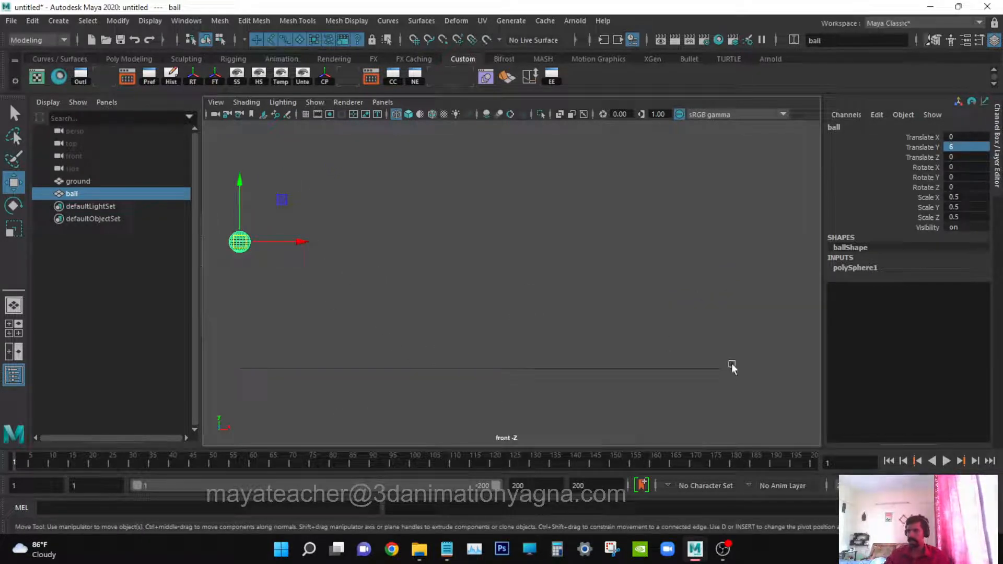
middle_click_drag(498, 310, 505, 306, "alt")
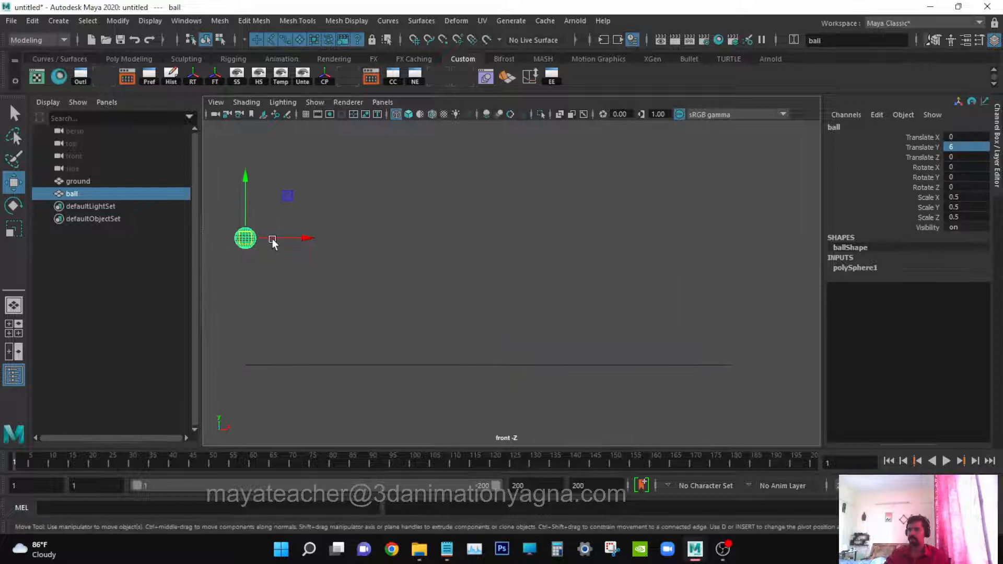
key("space")
left_click_drag(514, 280, 517, 248)
left_click_drag(469, 316, 416, 327, "alt")
left_click_drag(494, 340, 472, 354, "alt")
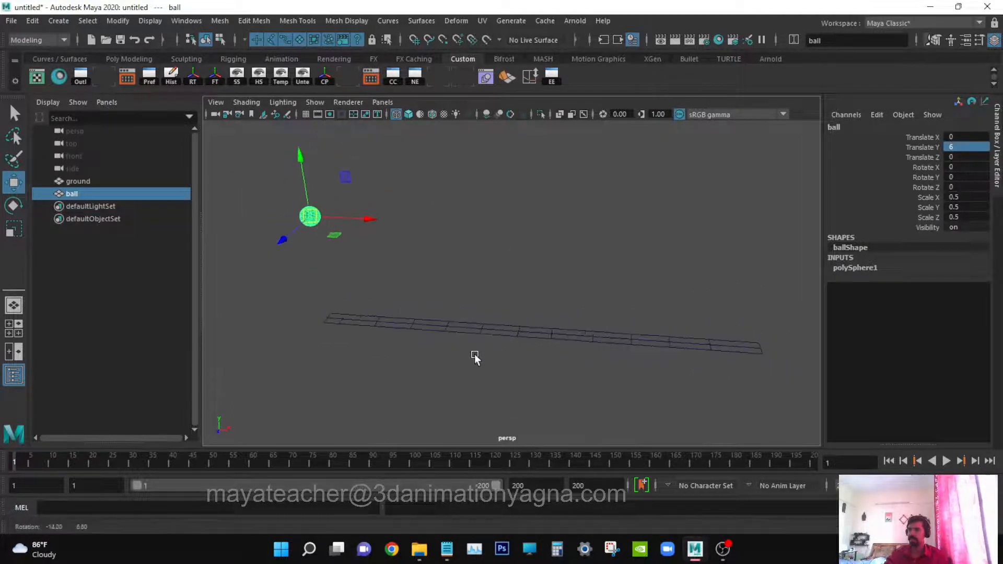
Step: Try sliding the ball along Translate Z in the perspective view and undo the move
left_click(921, 157)
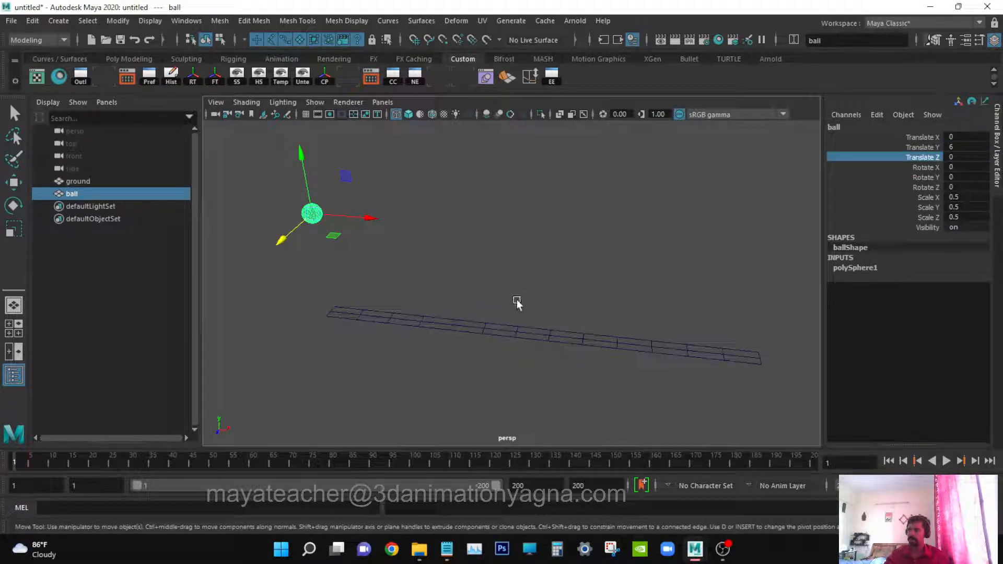
middle_click_drag(517, 302, 589, 266)
key("ctrl+z")
Step: Examine the ball's Translate X, Y and Z directions against the ground from several perspective angles
left_click_drag(402, 282, 398, 309, "alt")
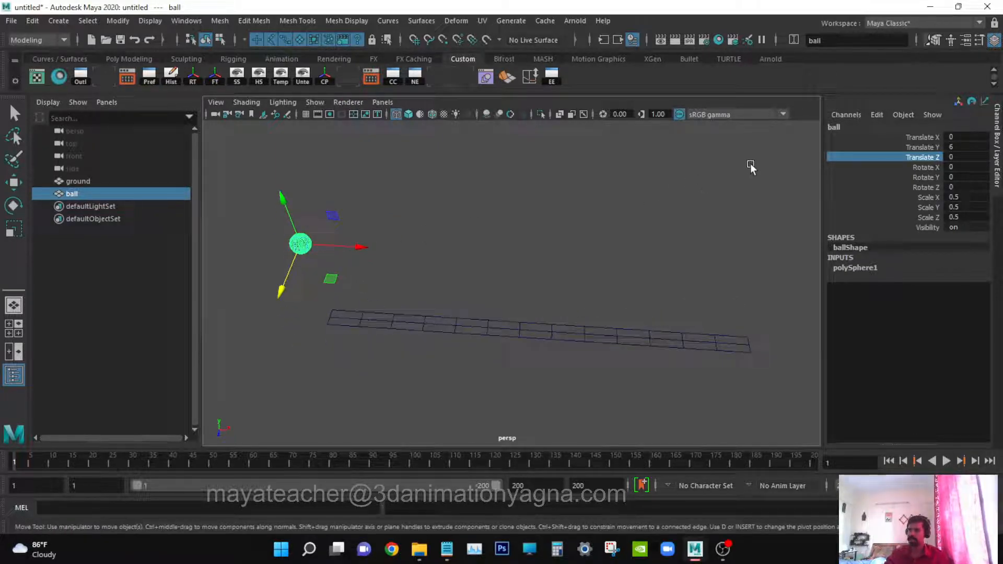
mouse_move(441, 352)
left_mouse_down("alt")
mouse_move(455, 347)
mouse_move(442, 345)
left_mouse_up("alt")
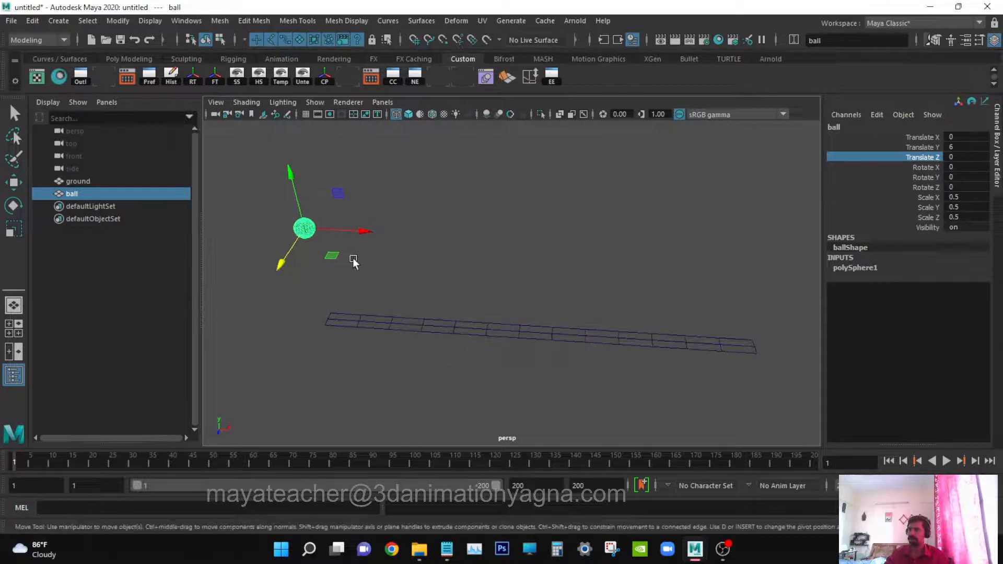
left_click_drag(352, 260, 354, 269, "alt")
left_click_drag(387, 298, 405, 285, "alt")
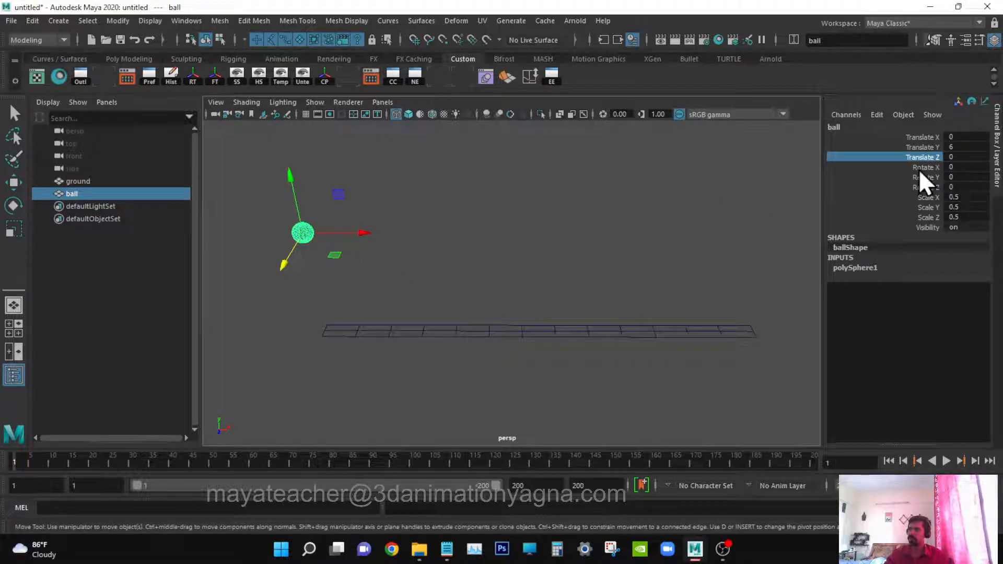
left_click_drag(609, 278, 584, 315, "alt")
left_click_drag(630, 265, 616, 282, "alt")
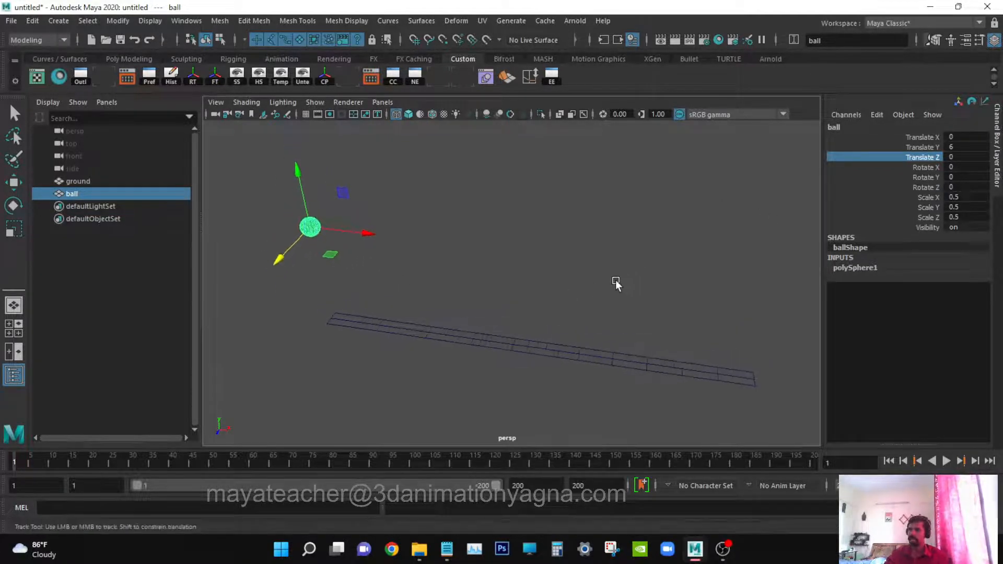
left_click(925, 138)
left_click(925, 147)
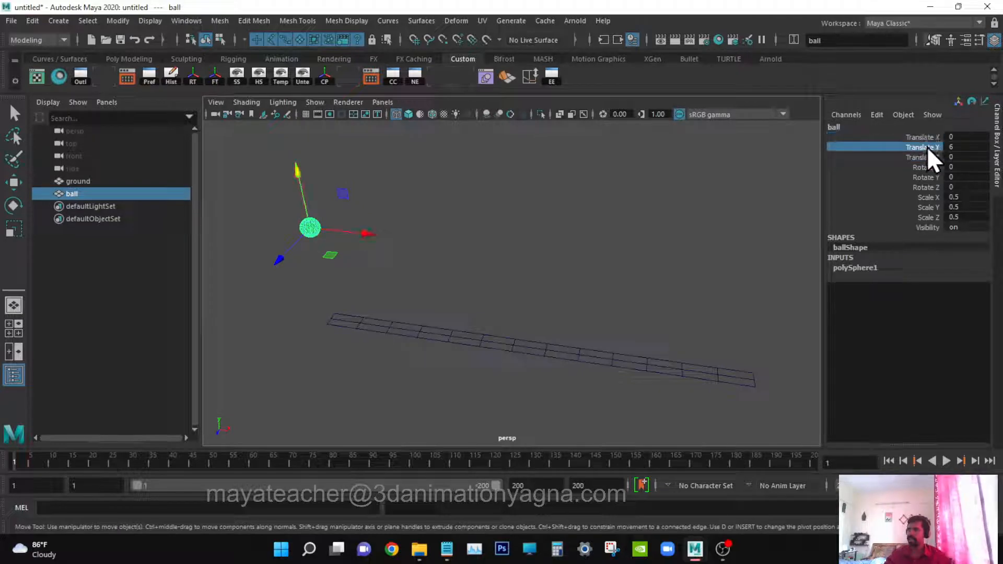
left_click_drag(566, 276, 557, 285, "alt")
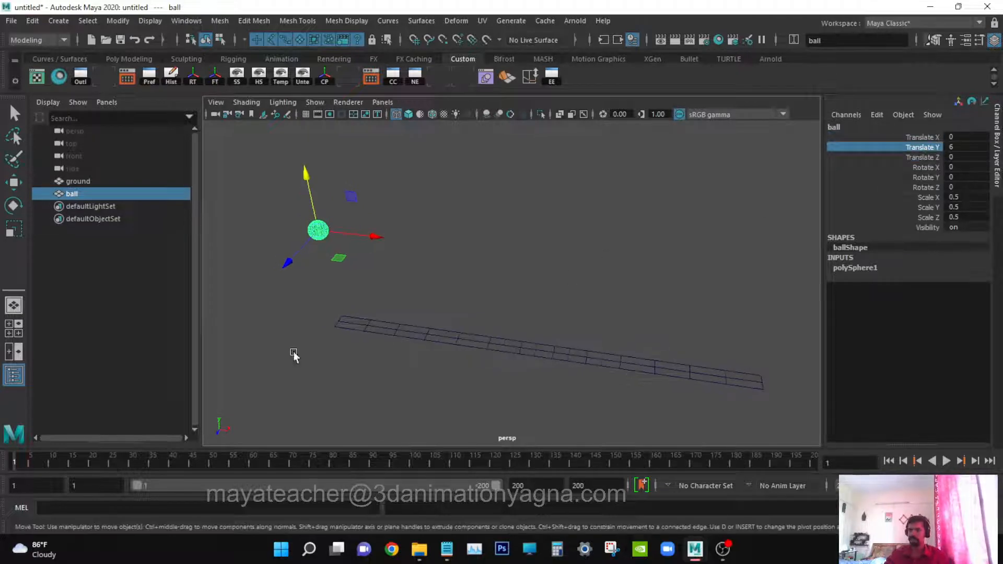
left_click_drag(294, 354, 475, 354, "alt")
Step: Return to the front view and key the ball's Translate X and Translate Y at frame 1
key("space")
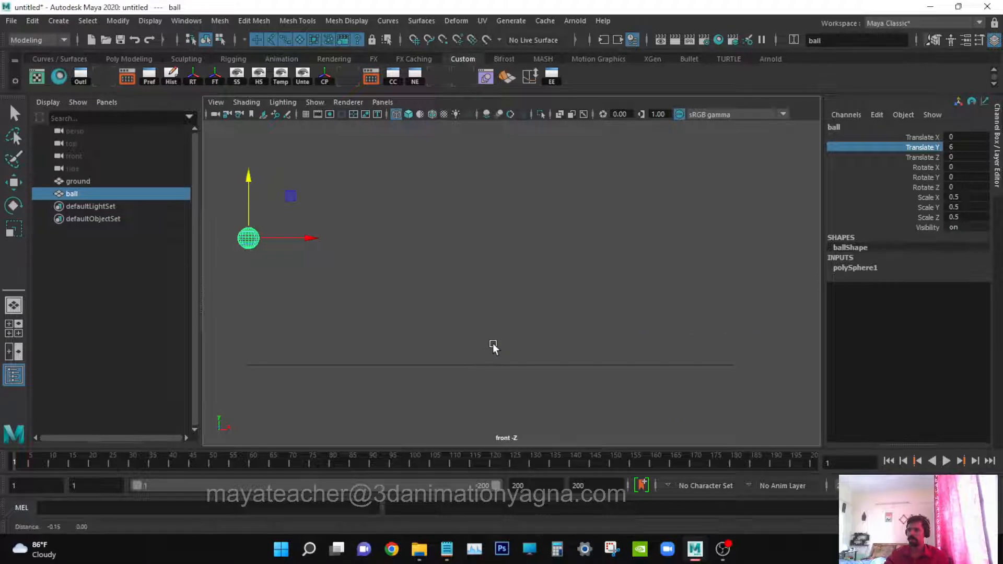
left_click_drag(923, 137, 926, 149)
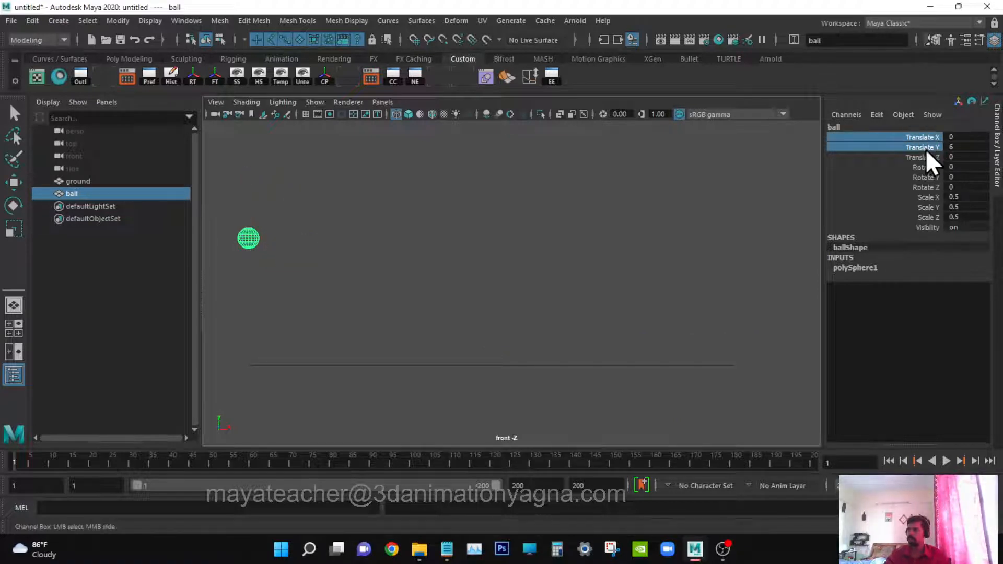
right_click(926, 146)
left_click(921, 168)
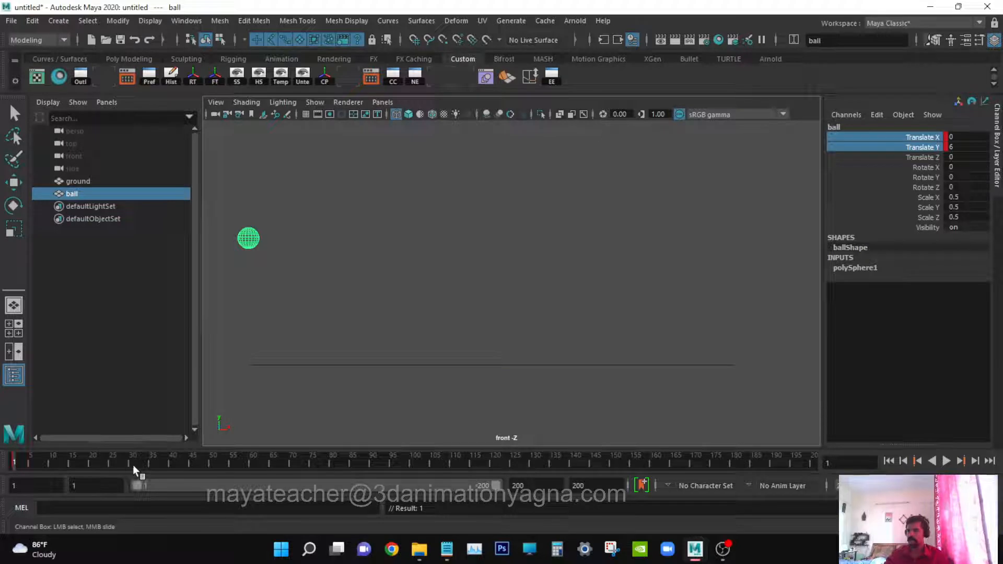
Step: Set the playback range's end frame to 100
double_click(542, 486)
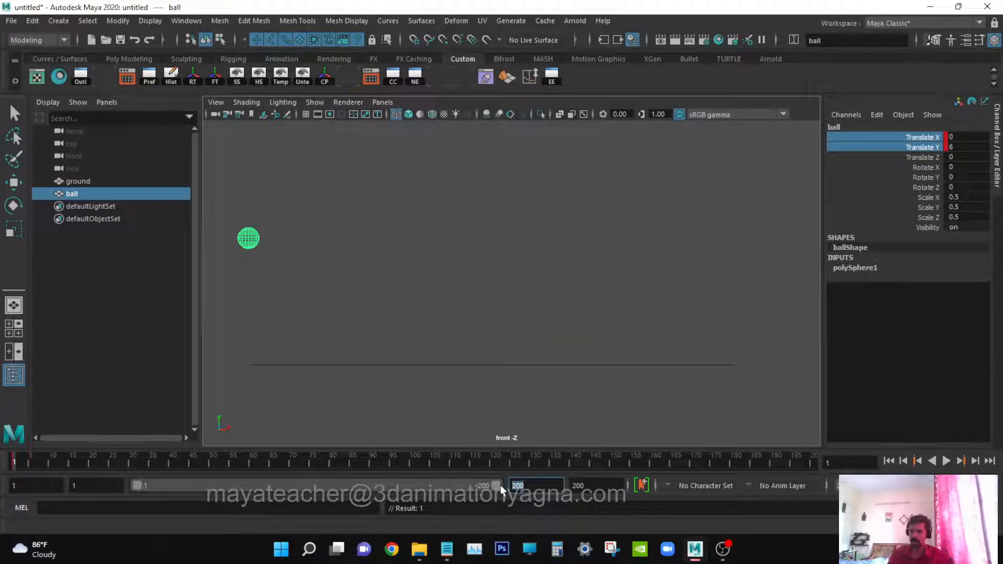
type("100")
key("Return")
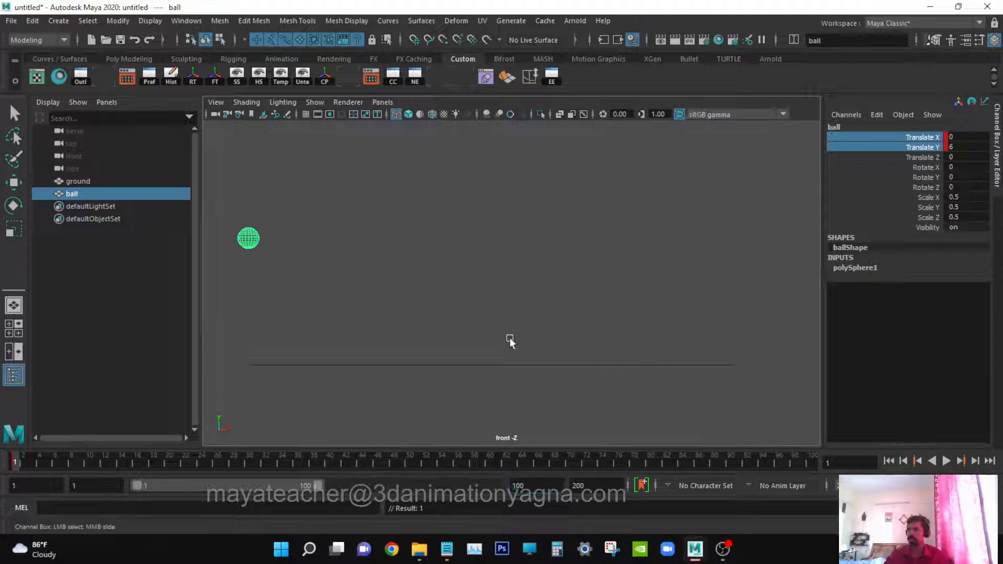
Step: At frame 100, try the ball's Translate X at 12 and settle on 25
left_click_drag(273, 466, 1002, 413)
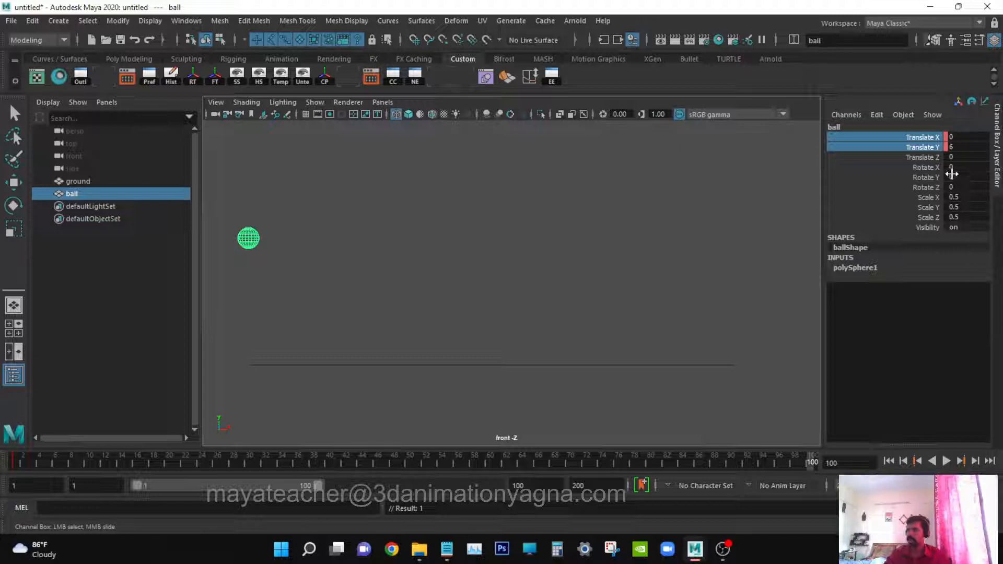
key("w")
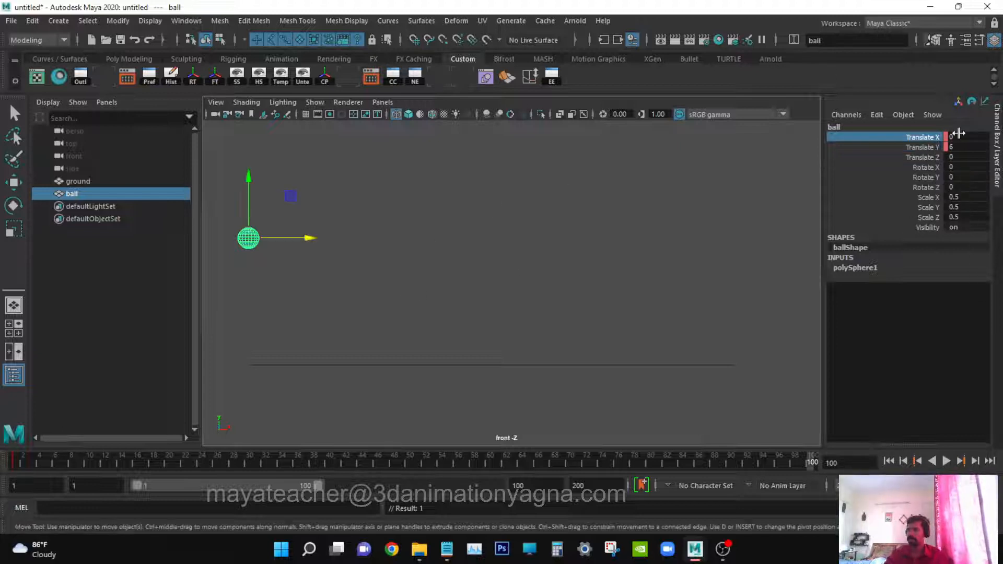
left_click(959, 136)
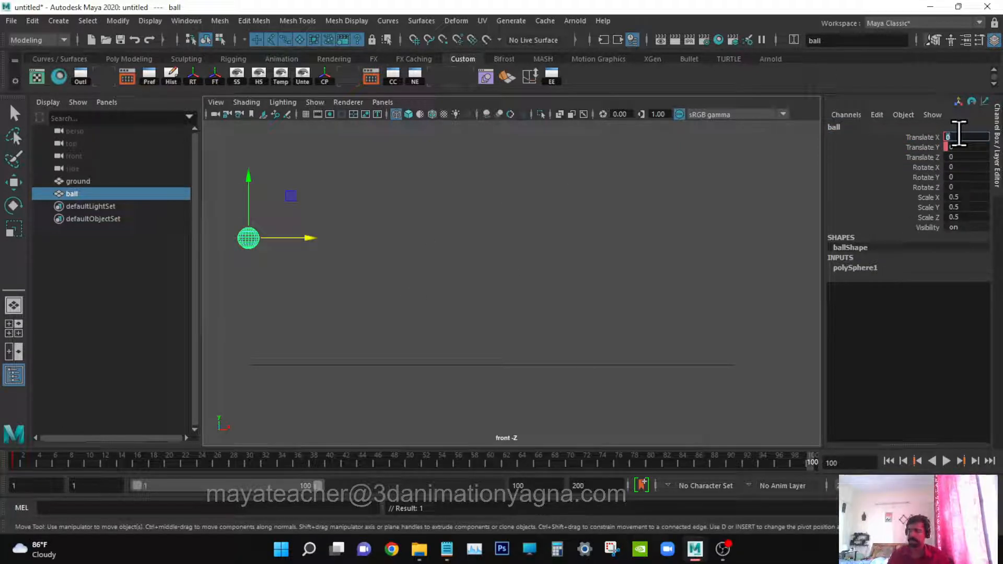
type("12")
key("Return")
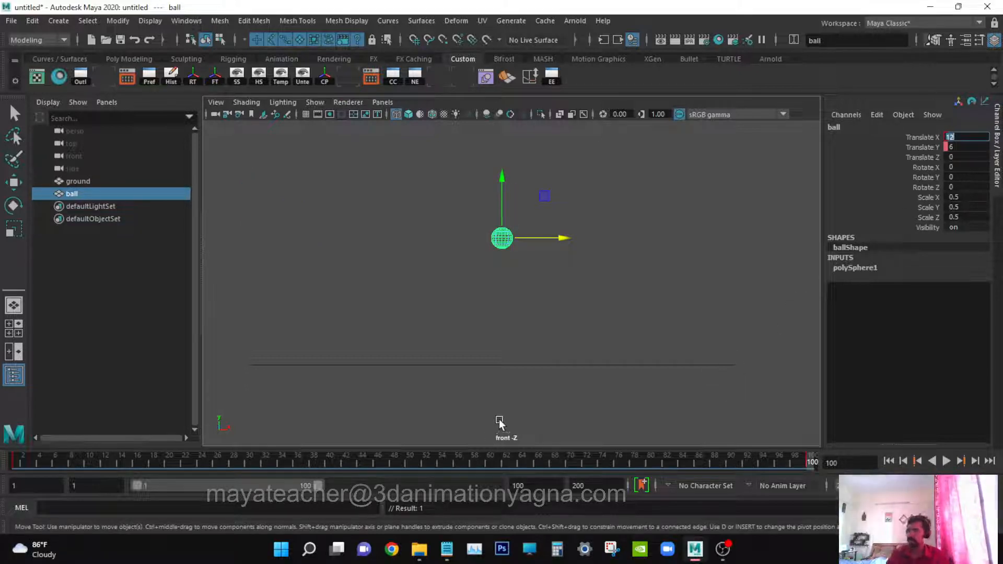
key("Return")
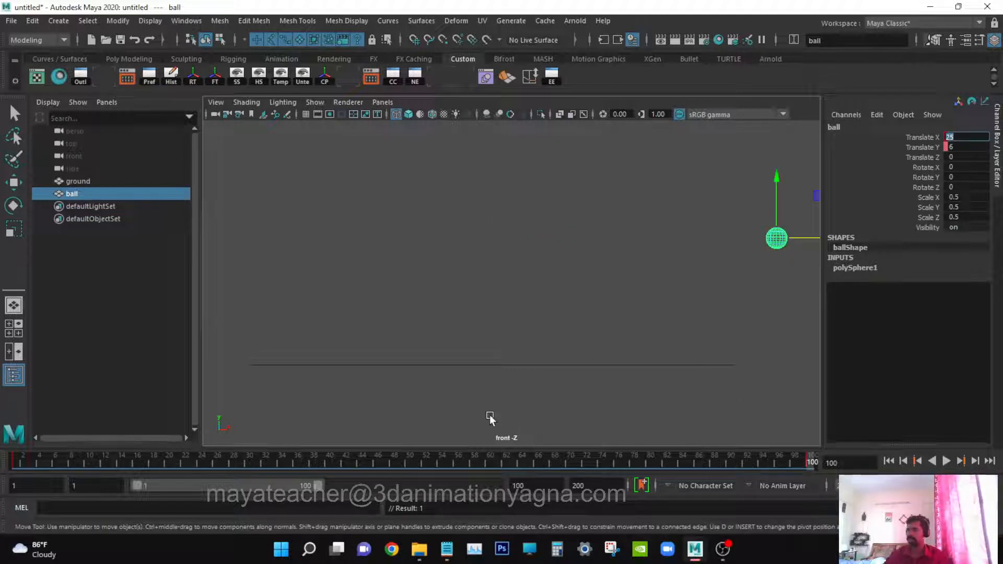
Step: Key the ball's Translate X and Translate Y at frame 100
middle_click_drag(465, 370, 473, 376, "alt")
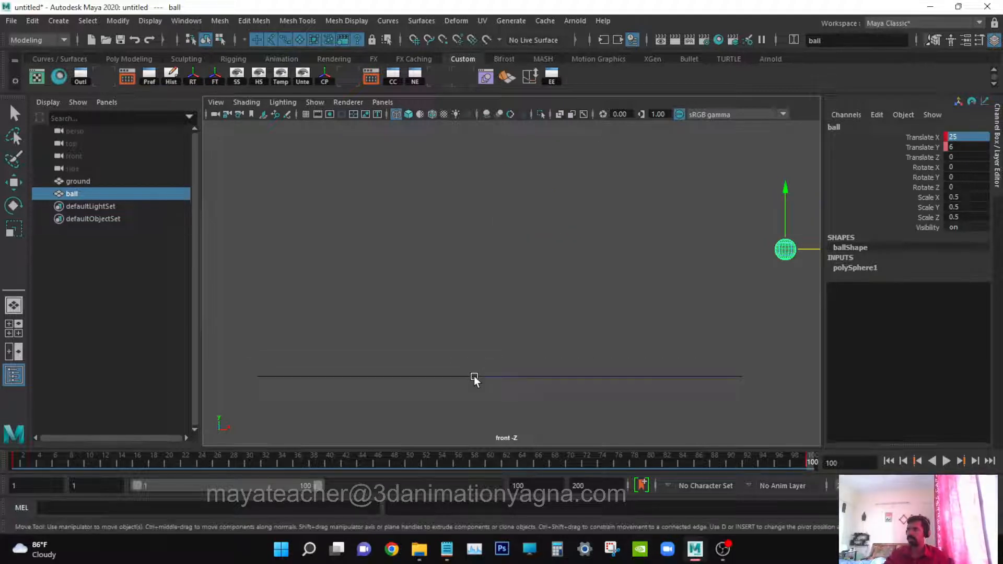
left_click_drag(914, 148, 918, 138)
right_click(918, 157)
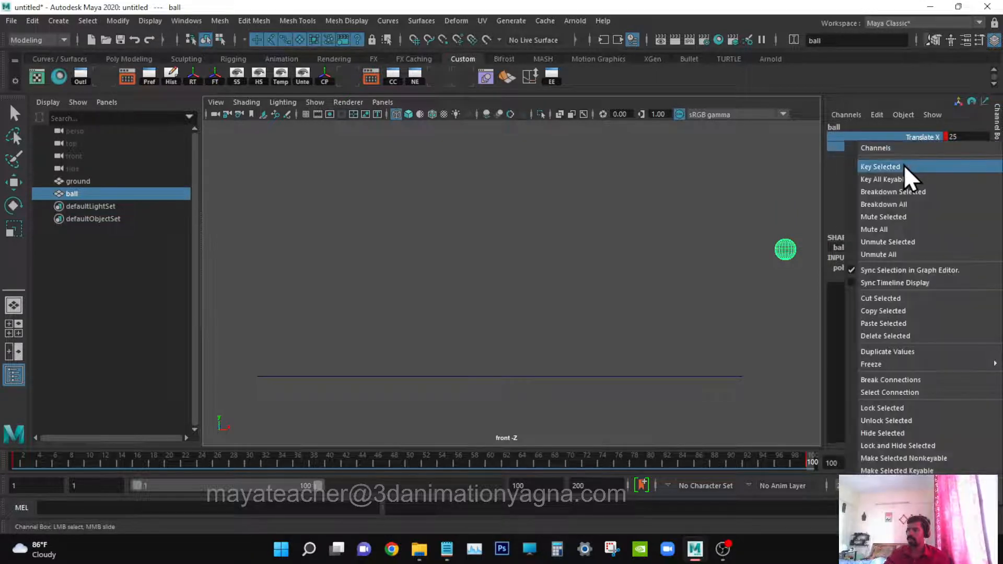
left_click(911, 167)
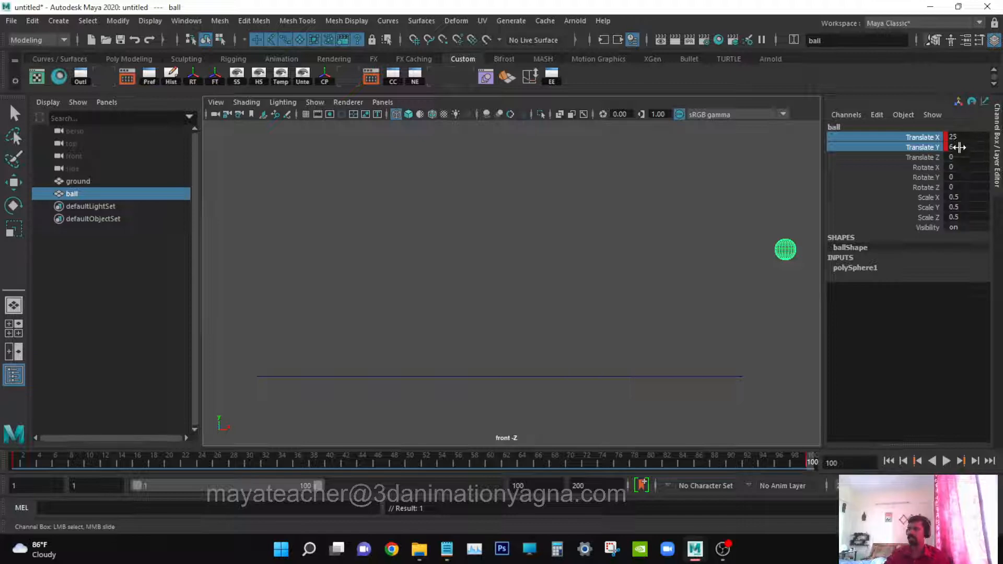
Step: Play the ball's animation from the first frame in the perspective view and return to frame 1
middle_click_drag(631, 233, 627, 227, "alt")
right_click_drag(626, 230, 643, 234, "alt")
left_click_drag(642, 236, 632, 278, "alt")
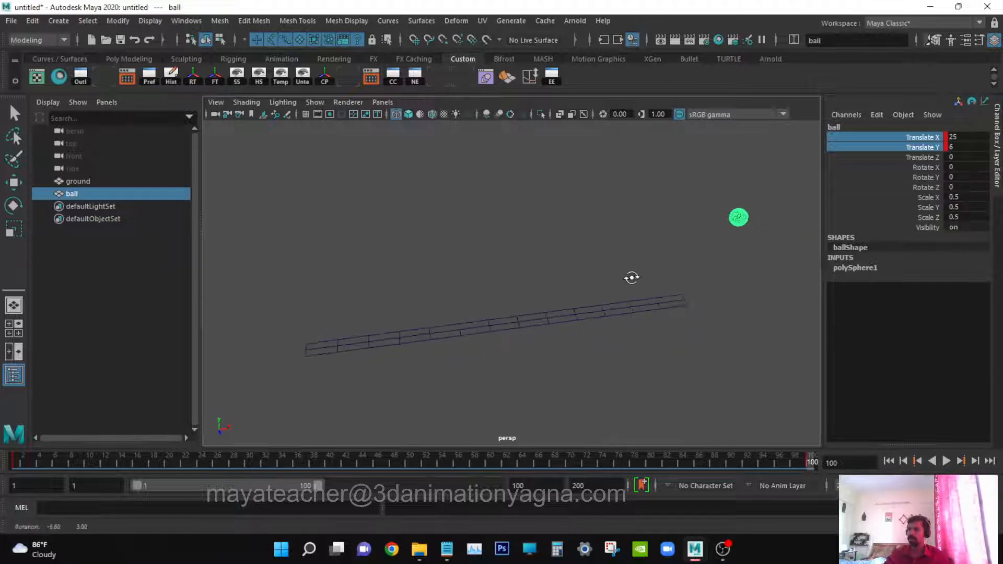
left_click(888, 461)
left_click(947, 461)
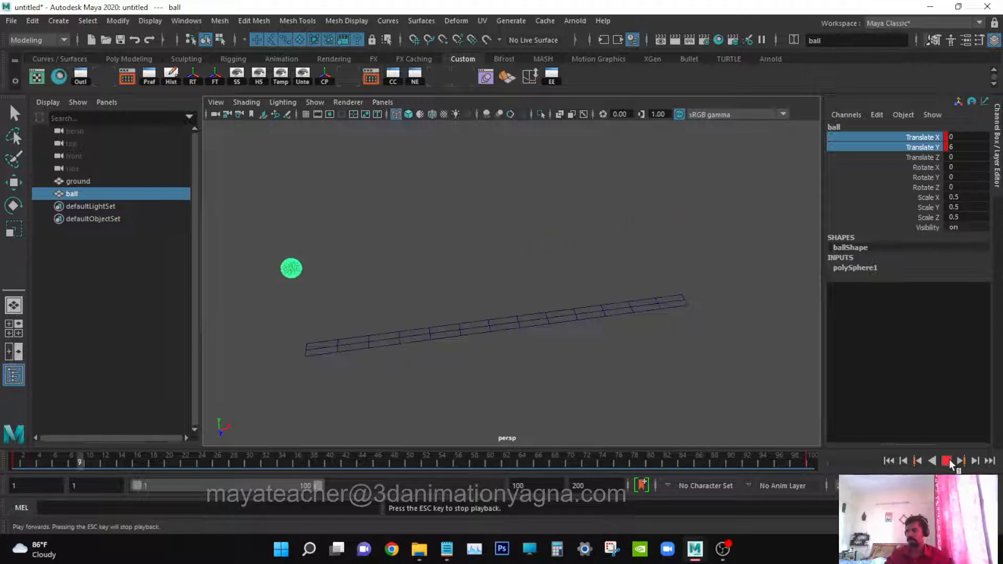
left_click(947, 461)
left_click_drag(617, 462, 14, 463)
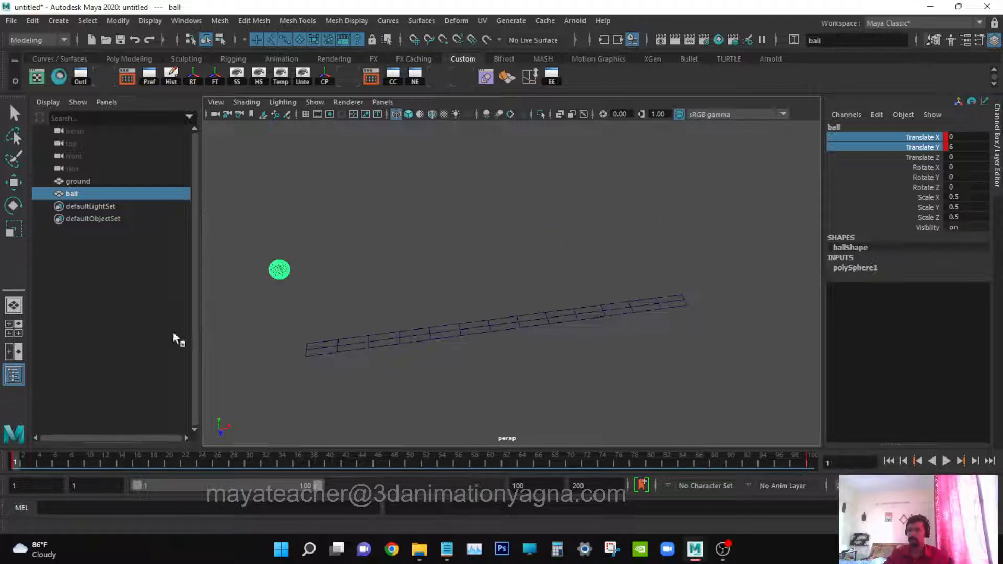
middle_click_drag(483, 309, 484, 312, "alt")
left_click_drag(484, 311, 468, 317, "alt")
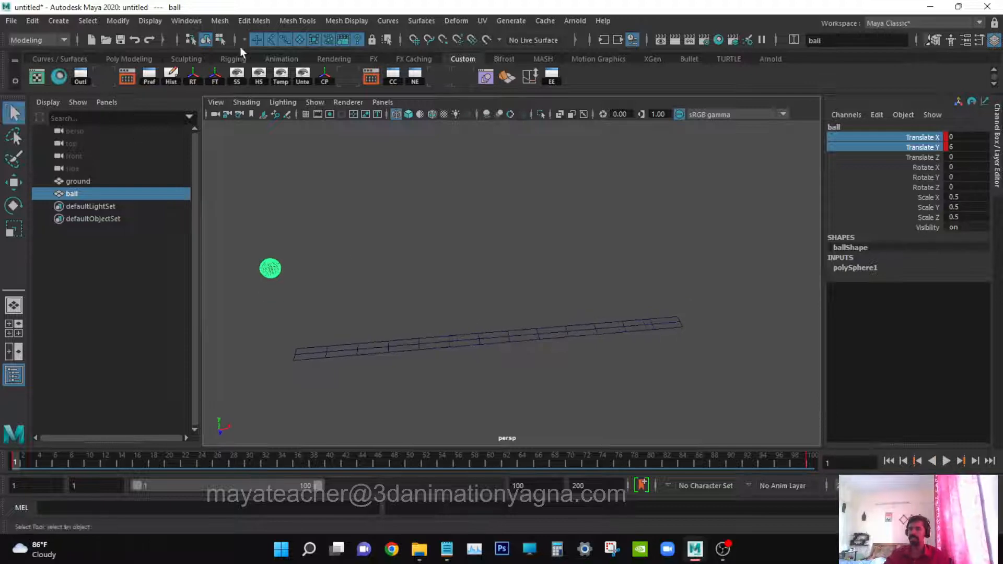
Step: Return to the front view and open the Graph Editor, widening it above the ball and ground
middle_click_drag(390, 300, 383, 331, "alt")
key("space")
left_click_drag(383, 332, 381, 366)
middle_click_drag(432, 339, 435, 383, "alt")
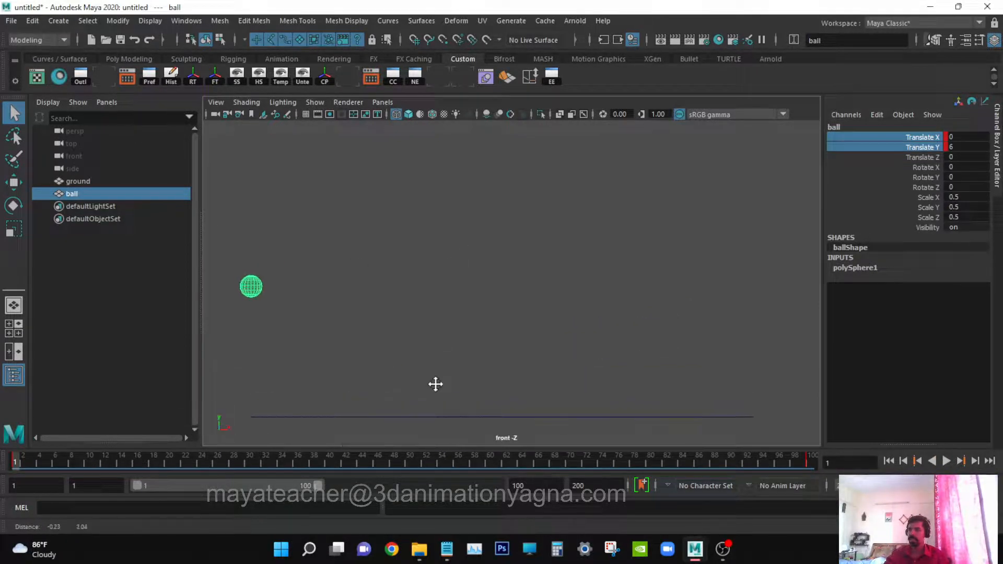
right_click_drag(436, 383, 422, 378, "alt")
middle_click_drag(422, 377, 447, 387, "alt")
left_click(193, 21)
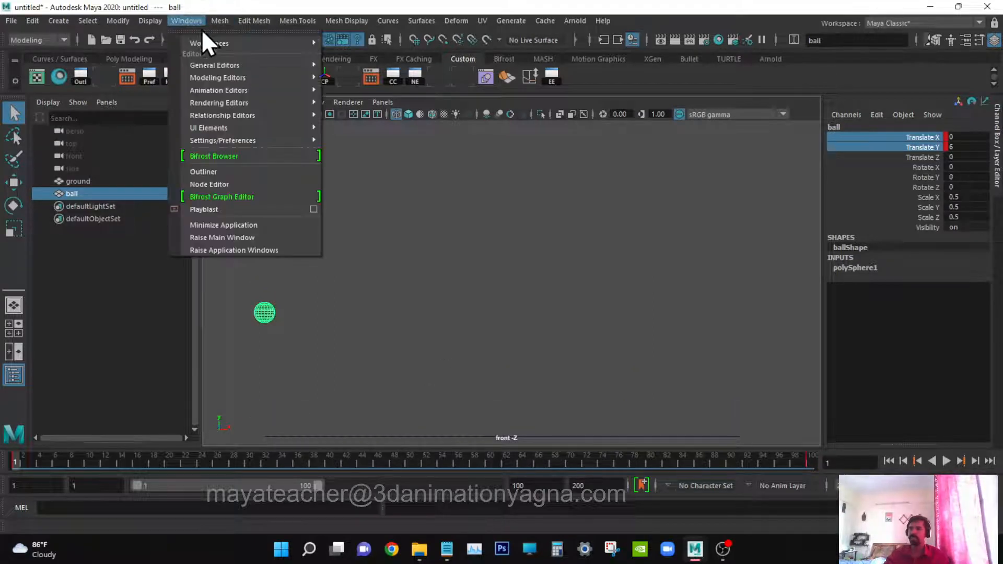
mouse_move(236, 89)
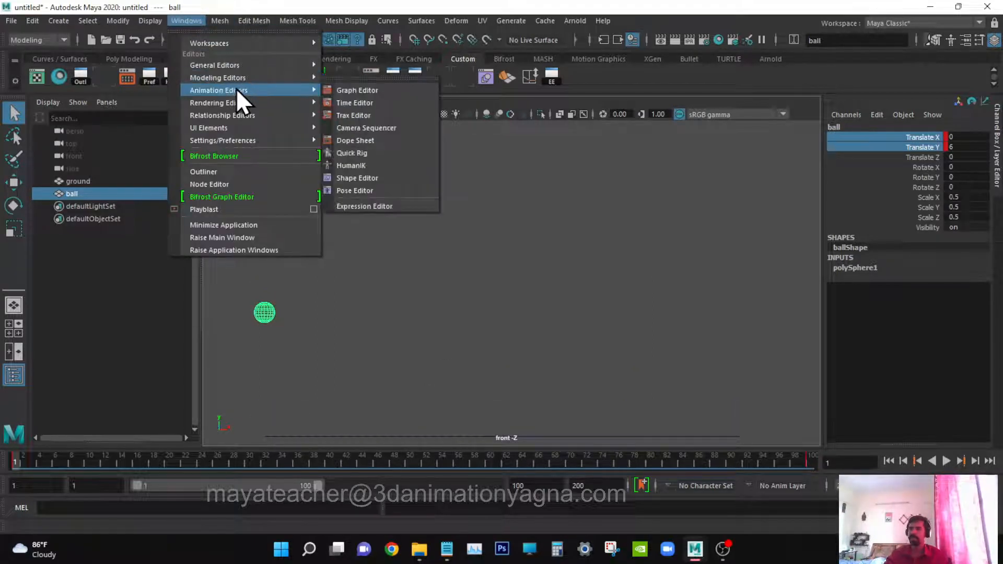
left_click(387, 90)
left_click_drag(308, 27, 243, 22)
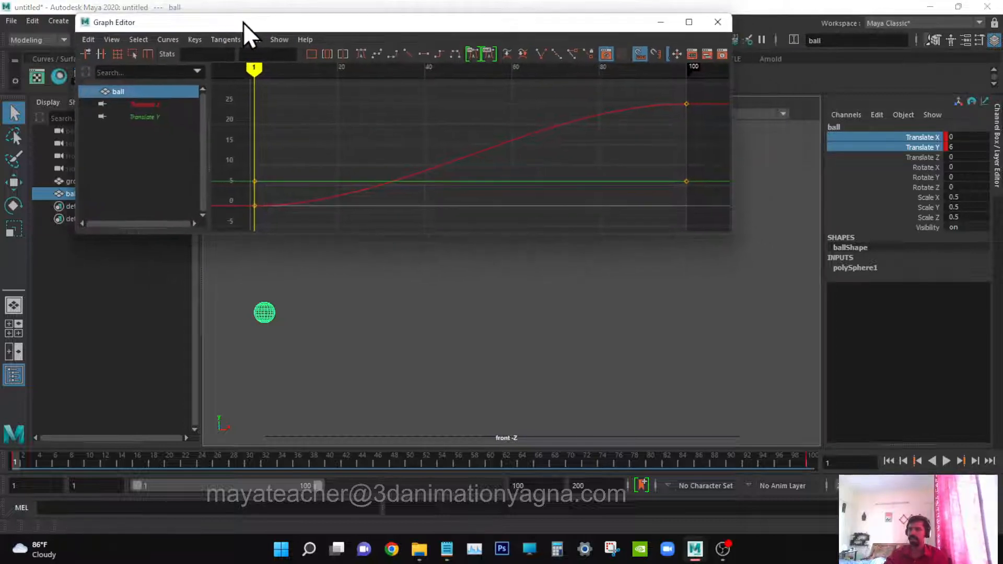
left_click_drag(733, 131, 808, 131)
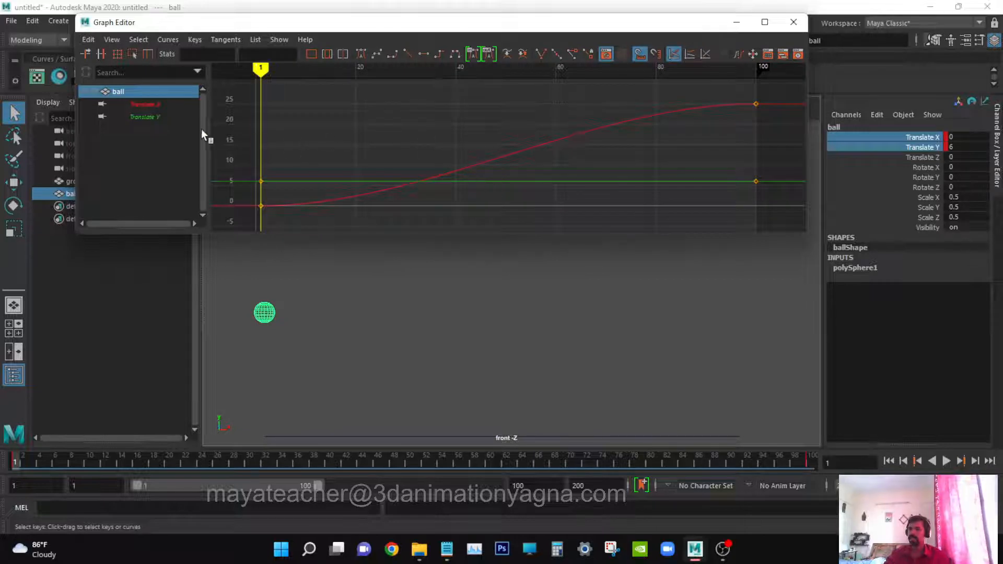
Step: Check the ball's eased motion over the early frames and make its Translate X curve linear between frames 1 and 100
left_click(160, 104)
left_click_drag(484, 126, 513, 201)
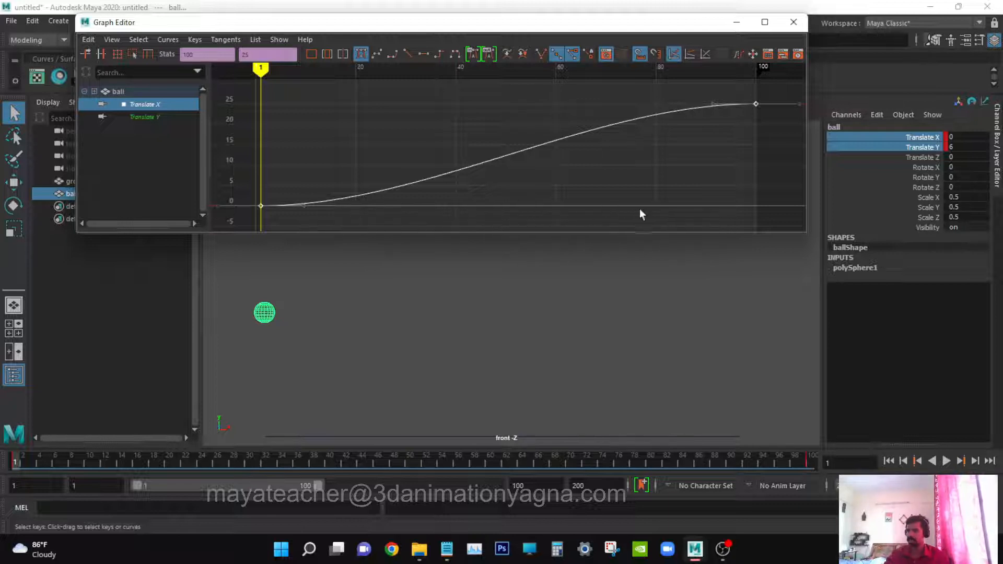
left_click_drag(264, 70, 411, 71)
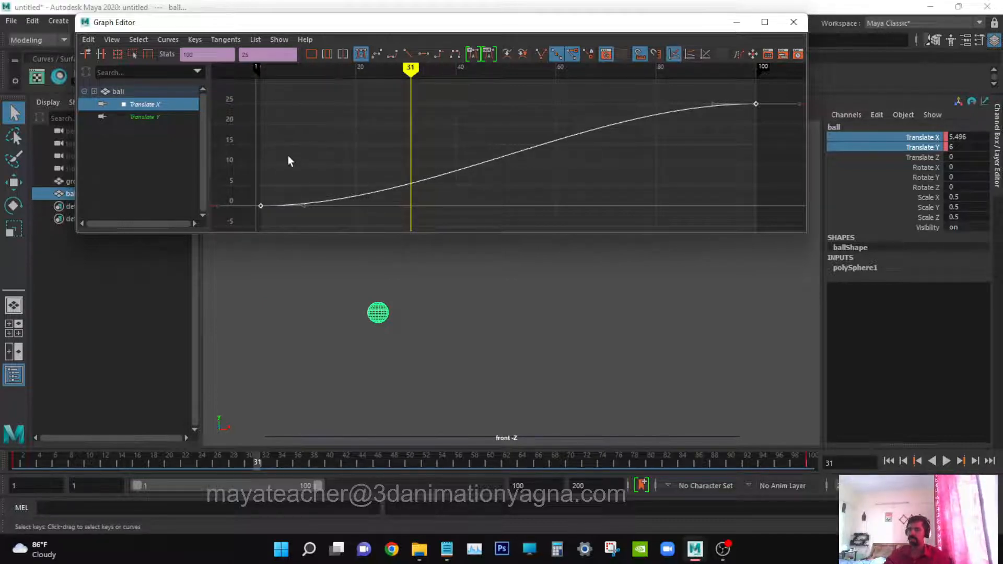
left_click_drag(411, 70, 261, 70)
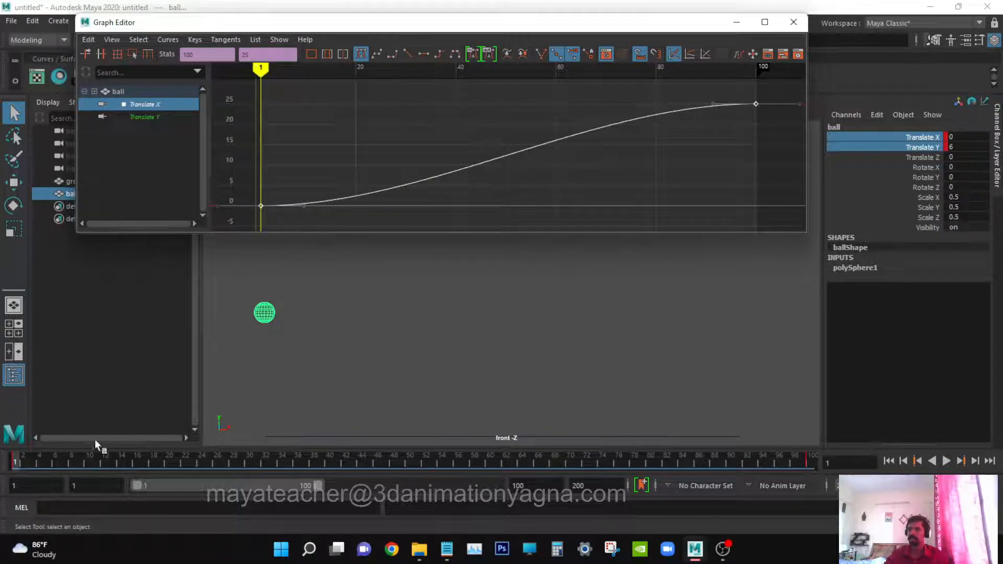
left_click_drag(29, 460, 52, 460)
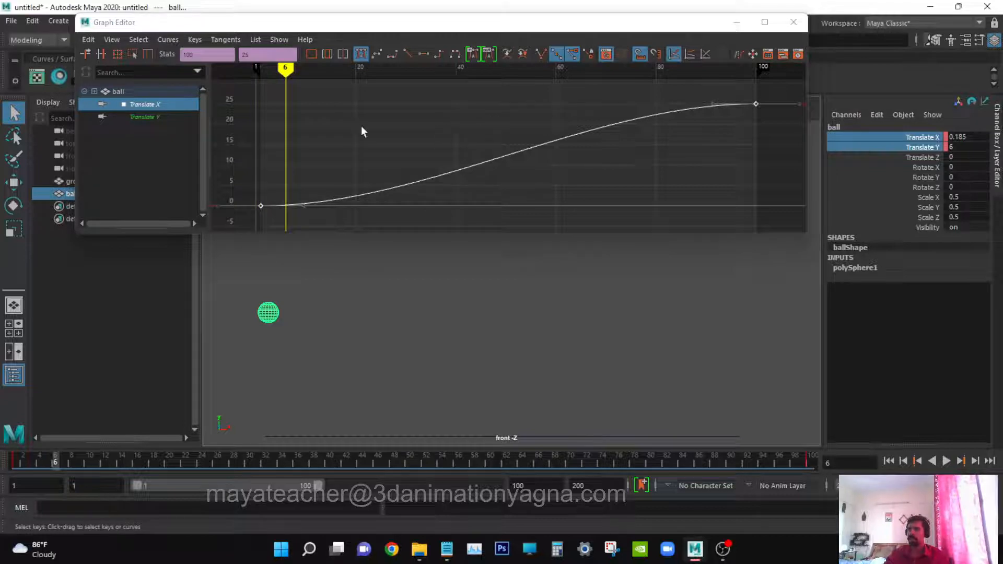
left_click(161, 108)
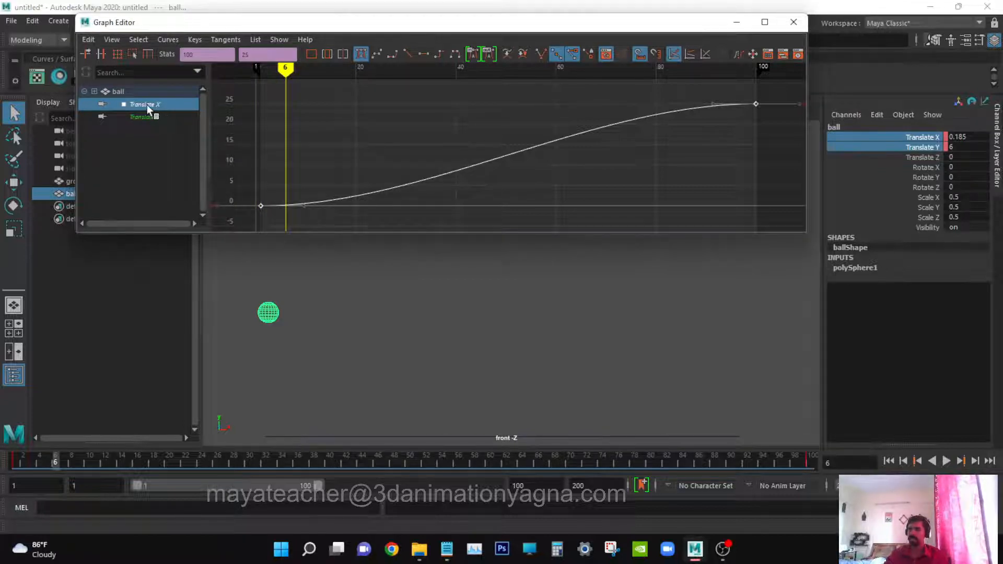
left_click(408, 52)
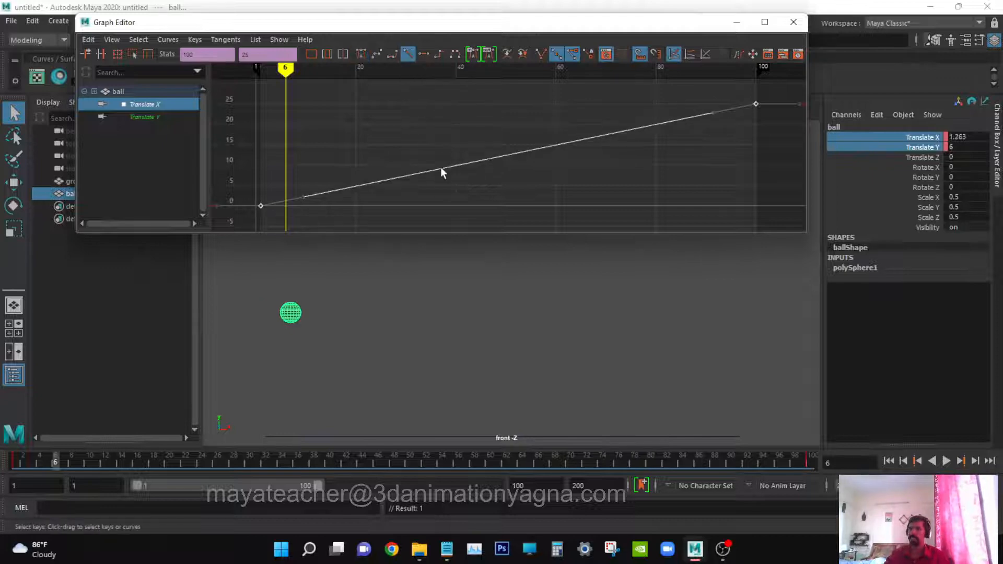
Step: Return to frame 1 and show only the ball's Translate Y curve, framed in the graph
left_click_drag(24, 459, 15, 334)
left_click(147, 118)
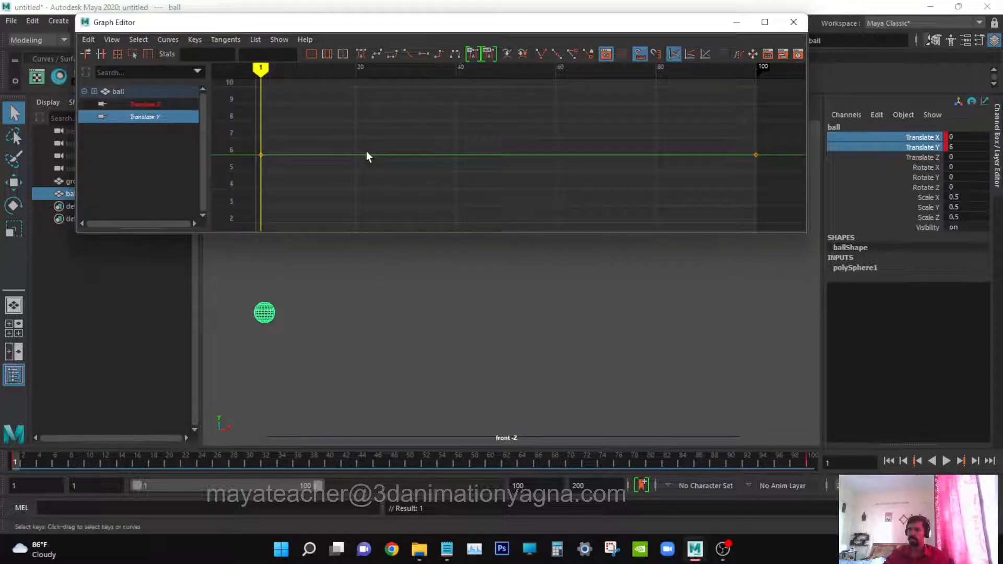
key("f")
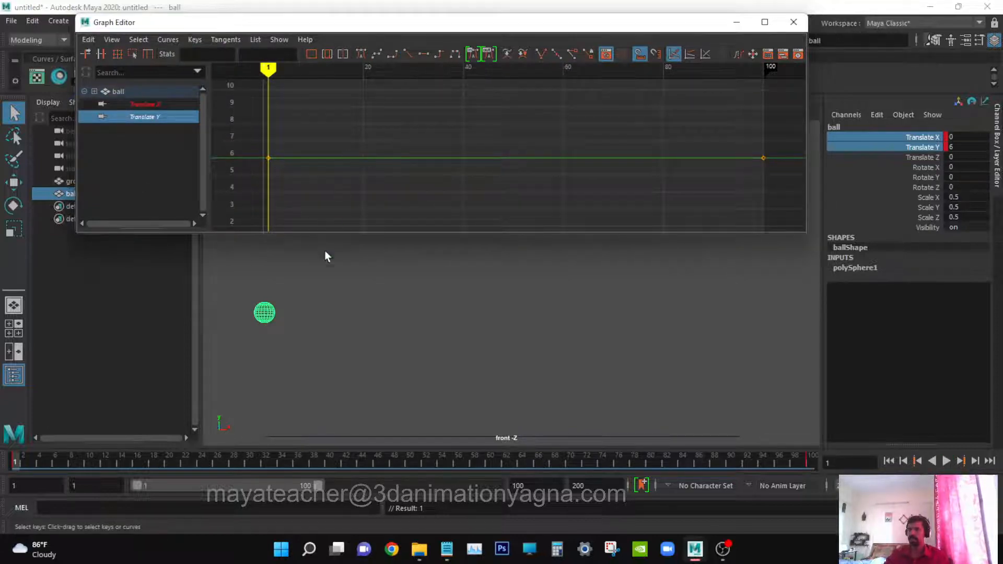
Step: At frame 10, lower the ball to the ground plane at Translate Y about 0.509 and key it
left_click_drag(18, 458, 58, 469)
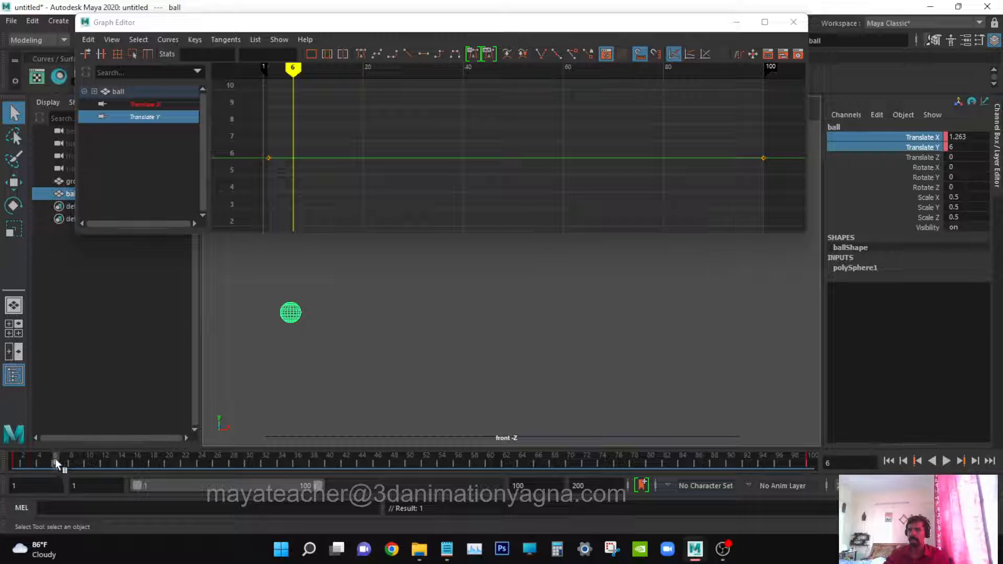
left_click_drag(56, 462, 64, 465)
key("w")
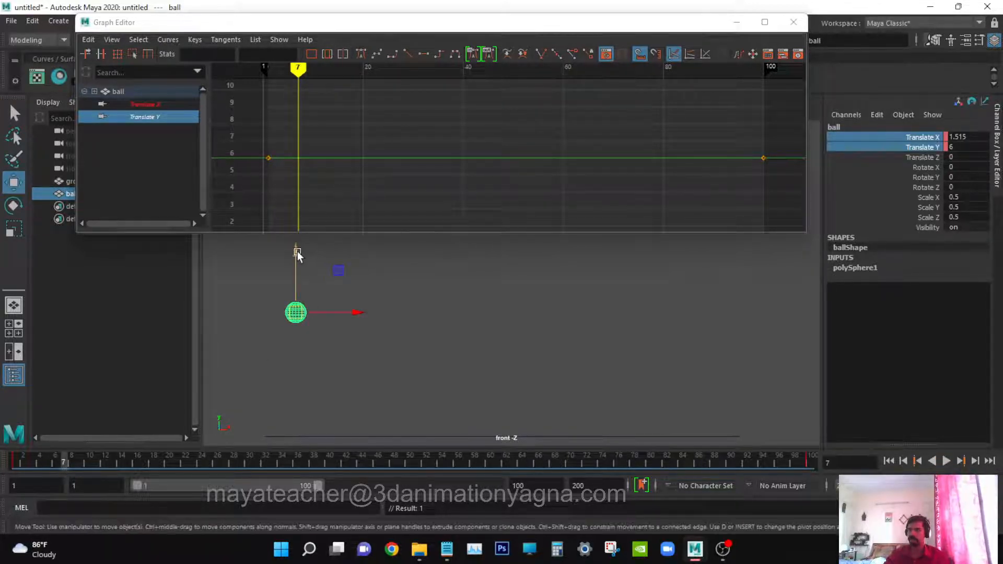
left_click_drag(90, 463, 88, 463)
left_click_drag(309, 256, 342, 360)
key("ctrl+z")
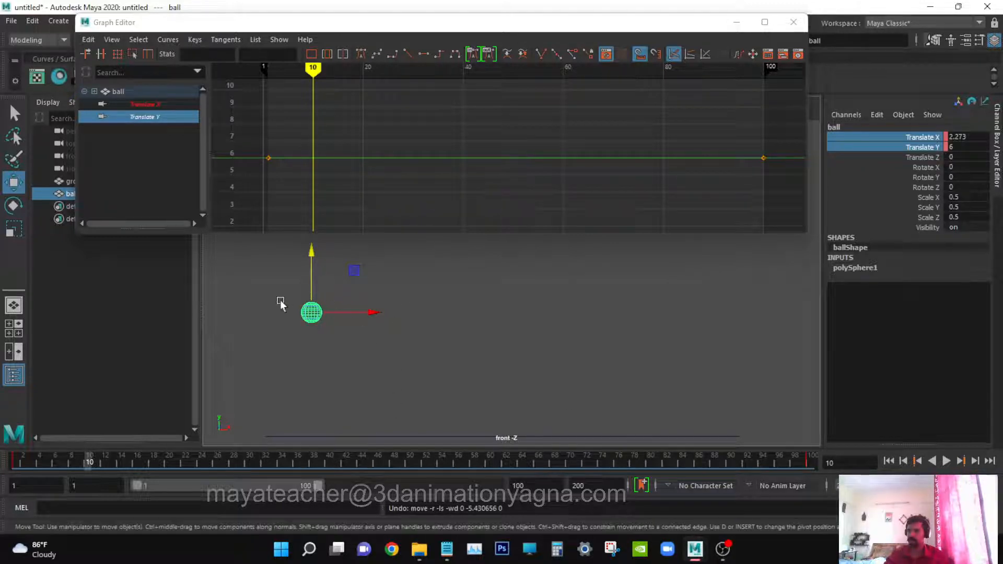
middle_click_drag(352, 346, 332, 342, "alt")
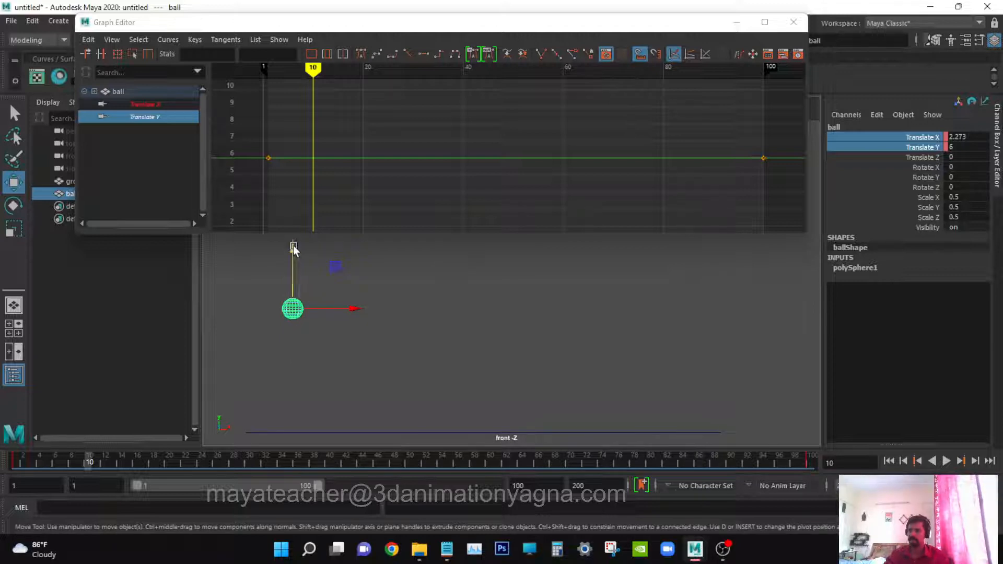
left_click_drag(294, 250, 312, 363)
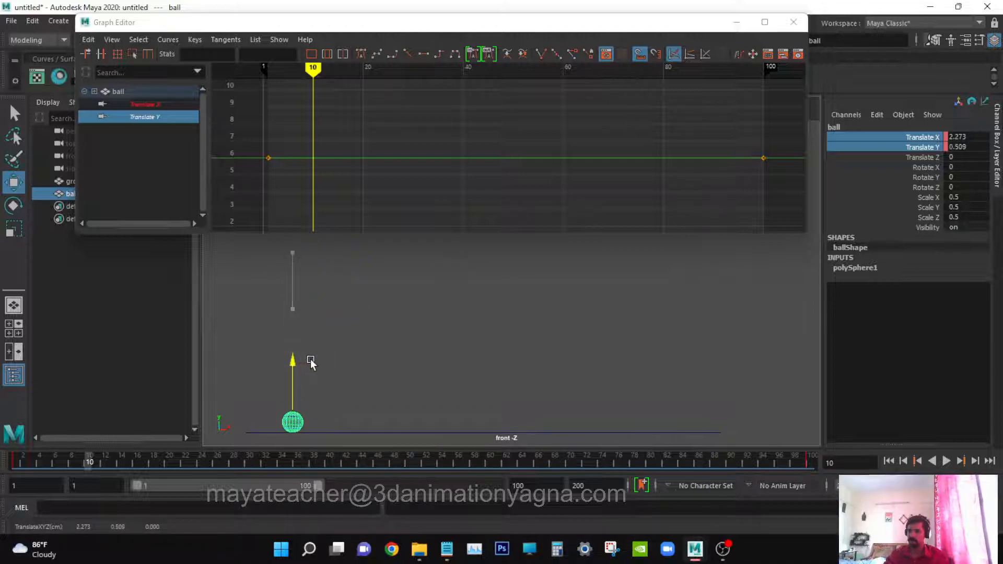
key("s")
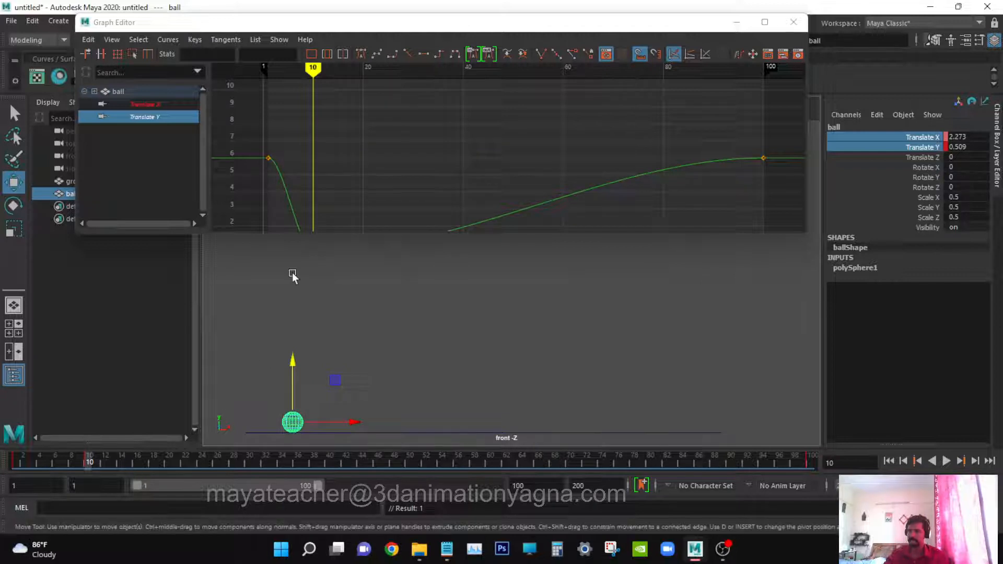
key("f")
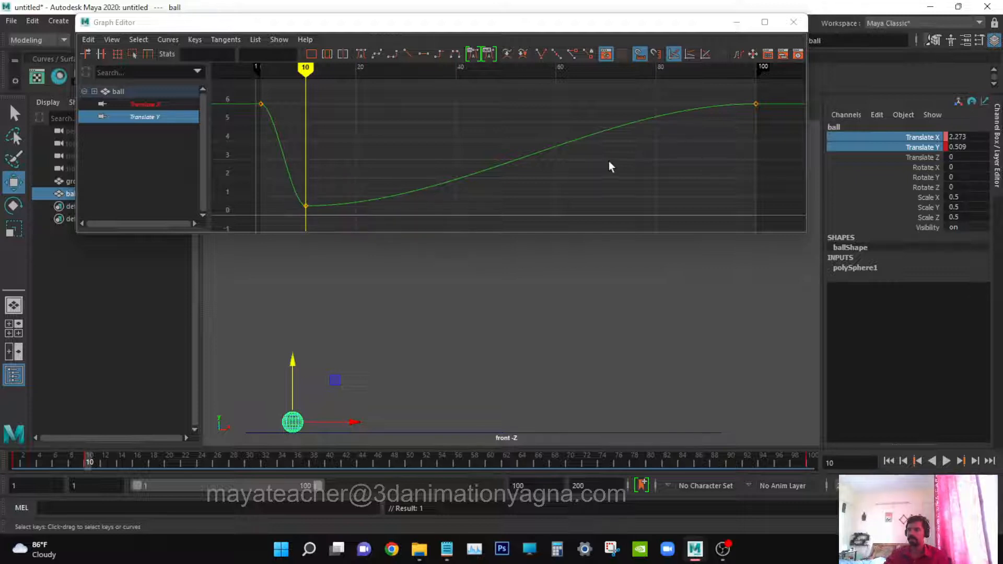
Step: Inspect the ball's ground contact up close at frame 10 and nudge it down to Translate Y about 0.503
left_click_drag(525, 140, 556, 205)
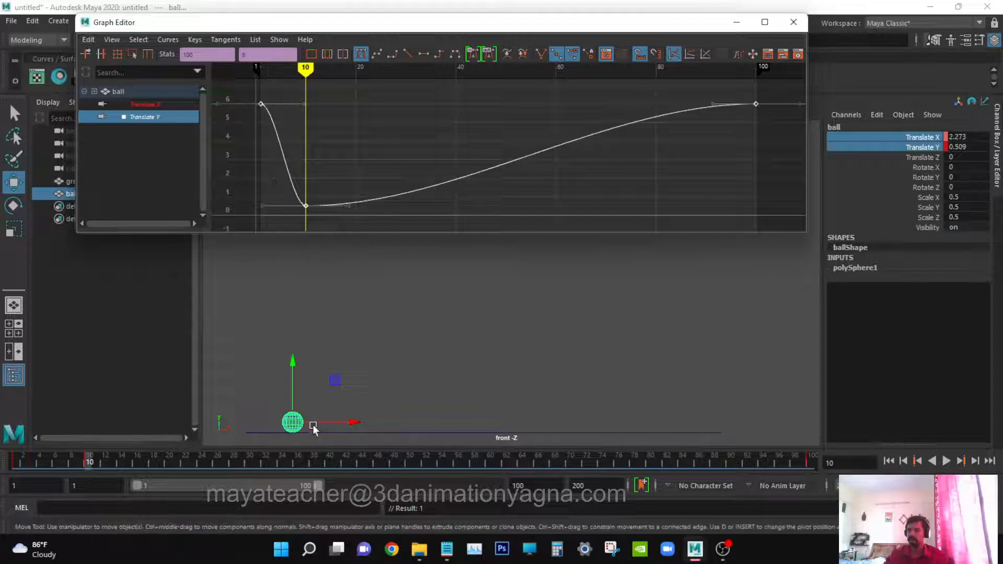
left_click(298, 379)
key("f")
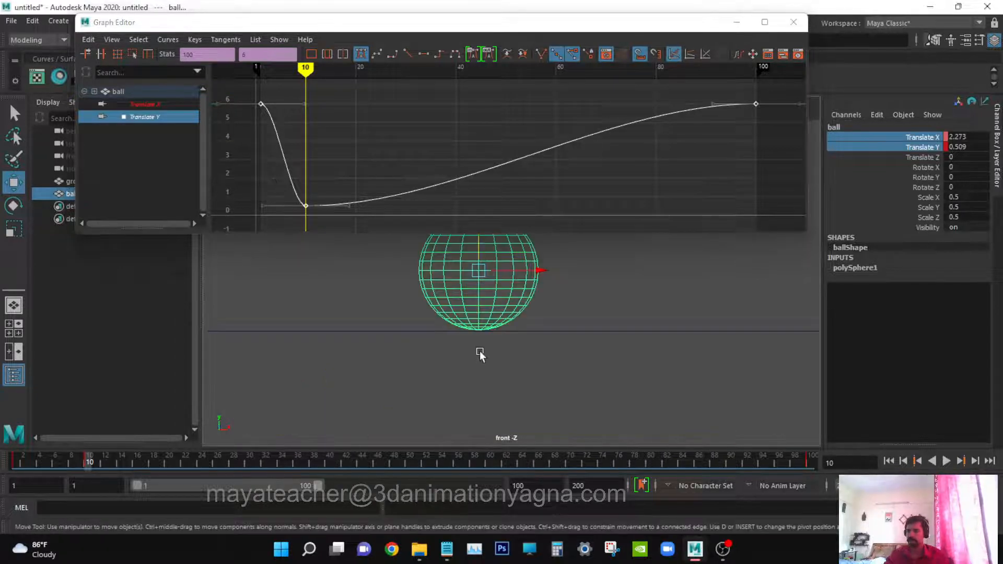
middle_click_drag(480, 351, 435, 391, "alt")
middle_click_drag(459, 352, 431, 372, "alt")
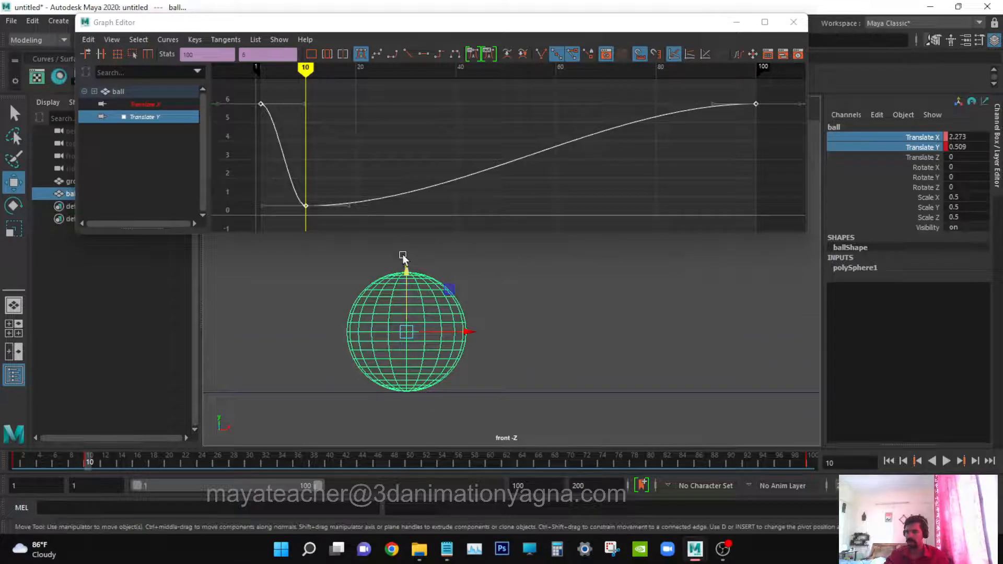
left_click_drag(407, 270, 407, 271)
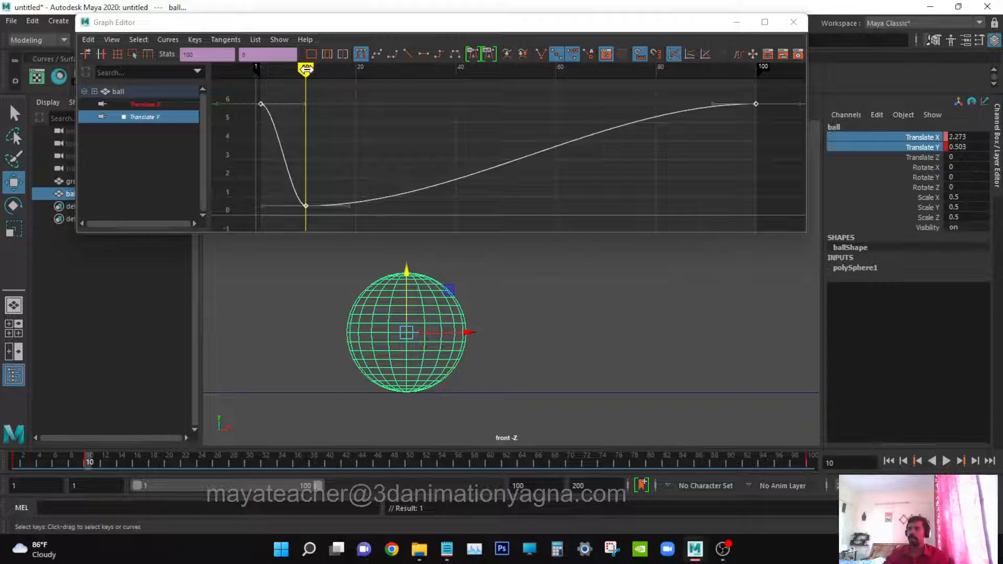
Step: Insert a key on the ball's Translate Y curve at frame 20
left_click_drag(306, 68, 356, 72)
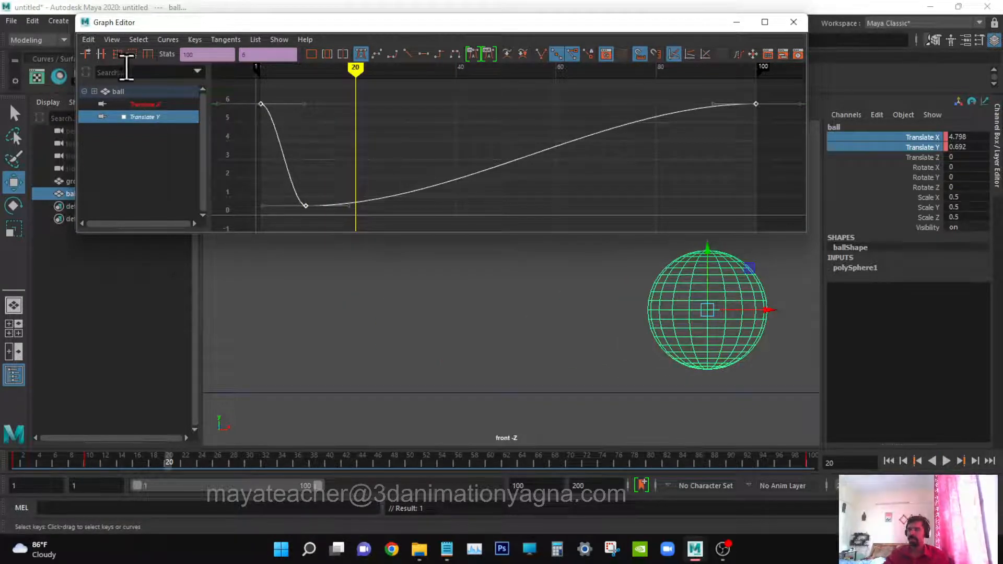
left_click(101, 55)
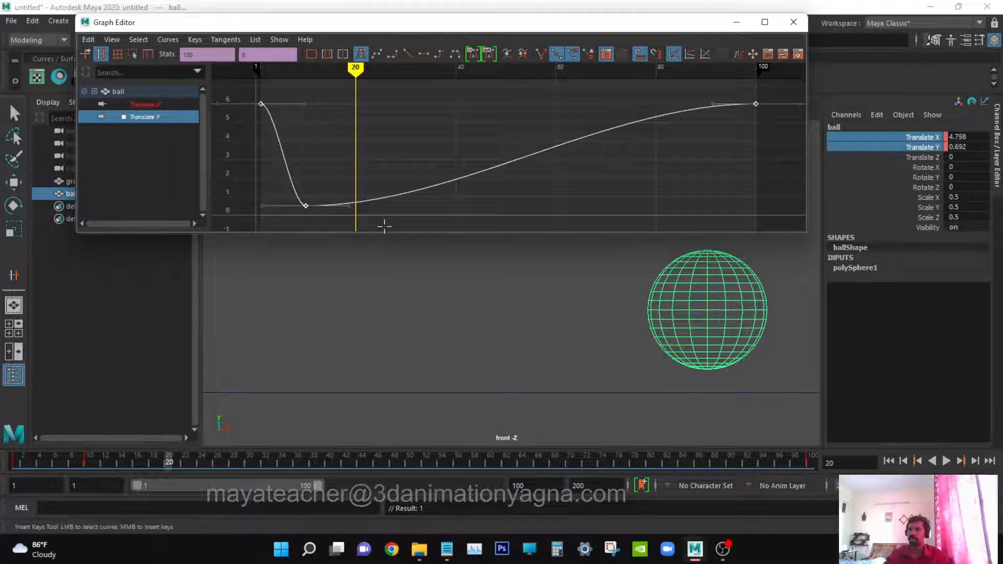
left_click(356, 202)
middle_click(356, 203)
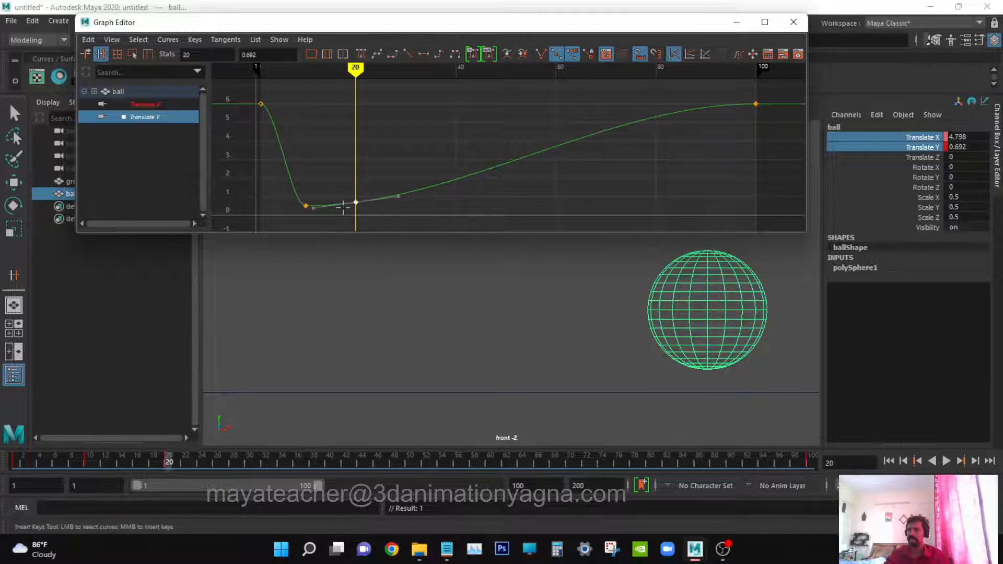
Step: Raise the frame 20 Translate Y key to about 5.456 and settle it at about 4.513 for the first rebound
key("w")
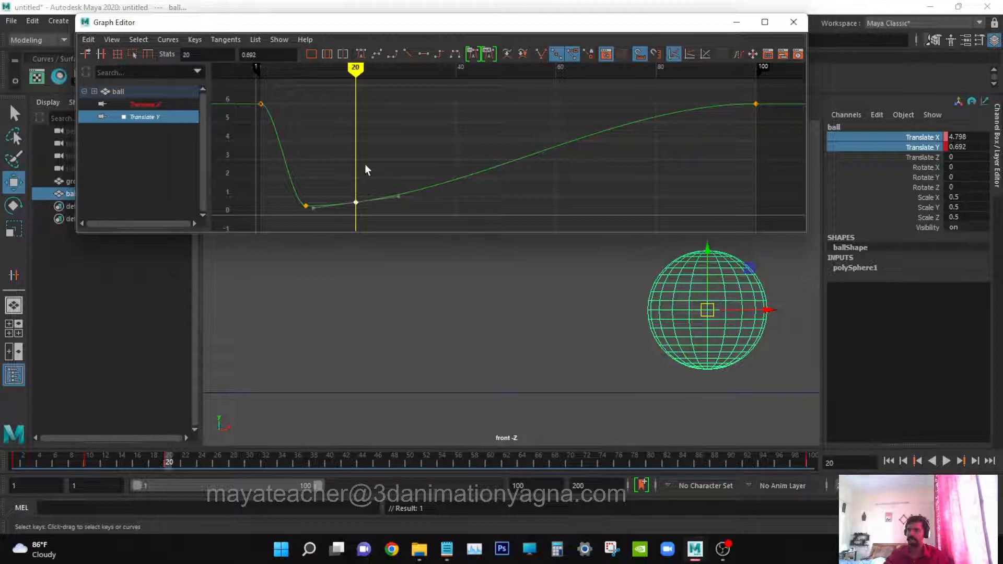
mouse_move(365, 165)
middle_mouse_down("alt")
mouse_move(396, 138)
mouse_move(364, 162)
middle_mouse_up("alt")
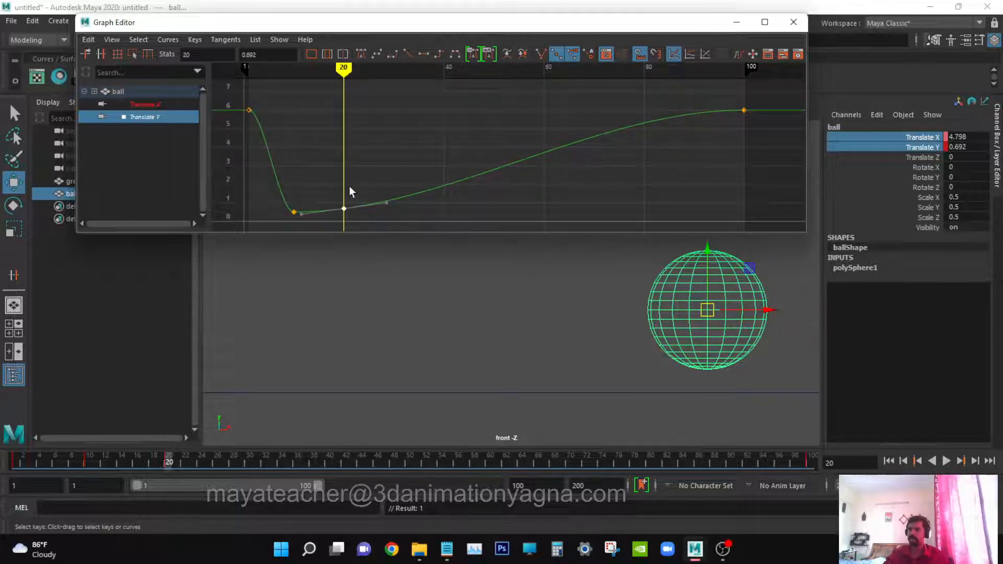
left_click(13, 183)
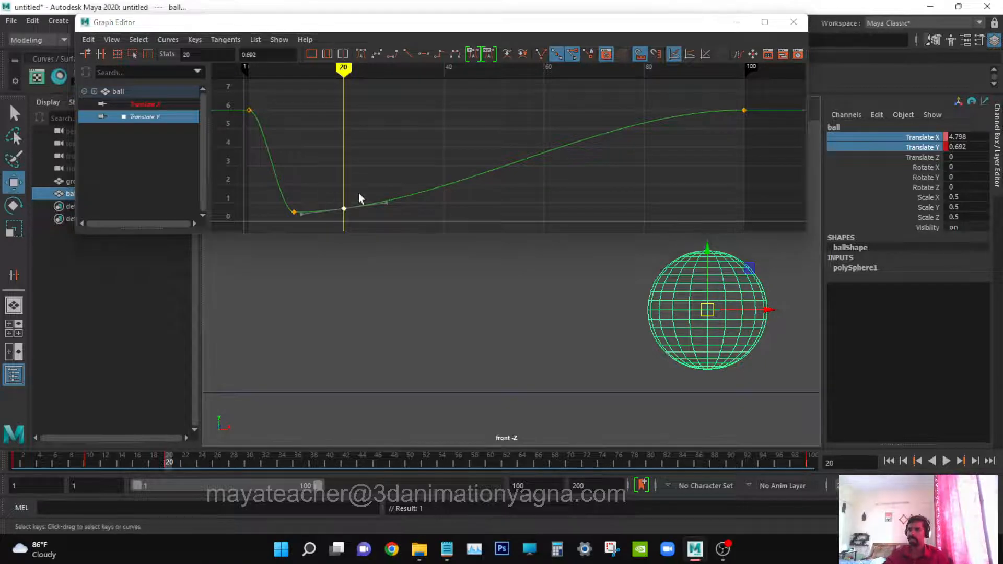
middle_click_drag(358, 193, 374, 105)
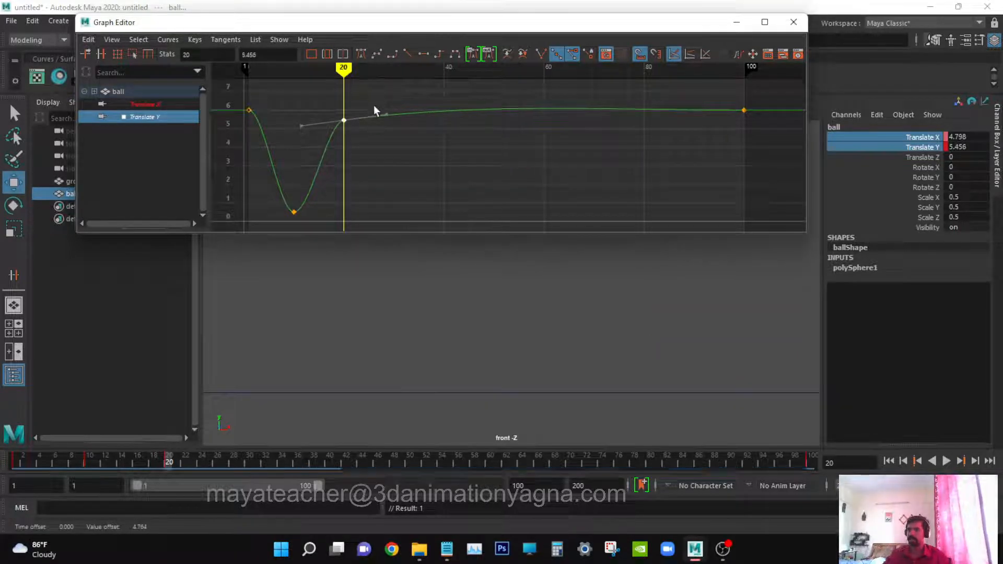
scroll(532, 344, "down", 8)
middle_click_drag(543, 333, 408, 418, "alt")
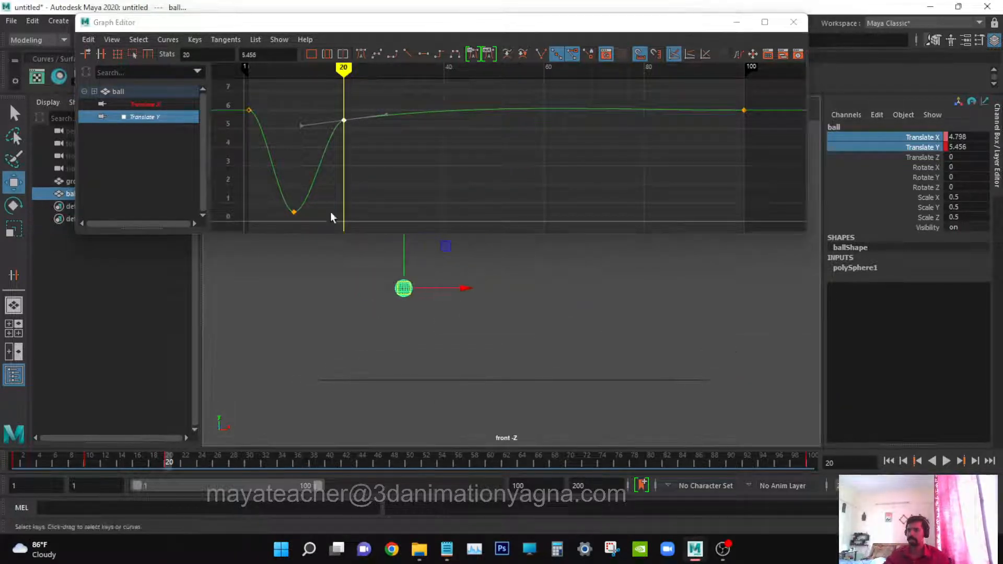
mouse_move(359, 168)
middle_mouse_down()
mouse_move(367, 143)
mouse_move(370, 172)
middle_mouse_up()
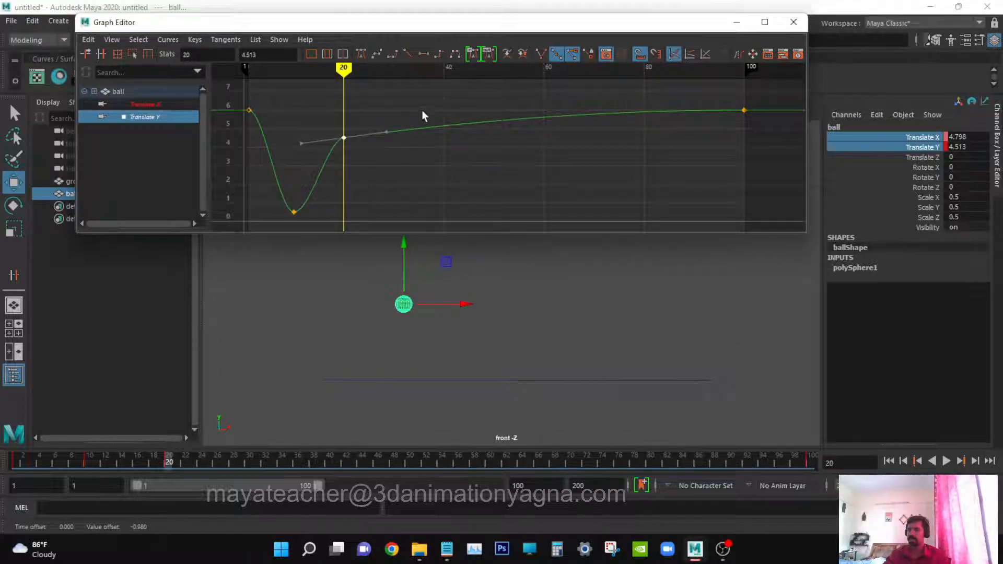
Step: Insert a Translate Y key at frame 30 and lower it to about 0.594, near the ground
left_click_drag(439, 112, 455, 178)
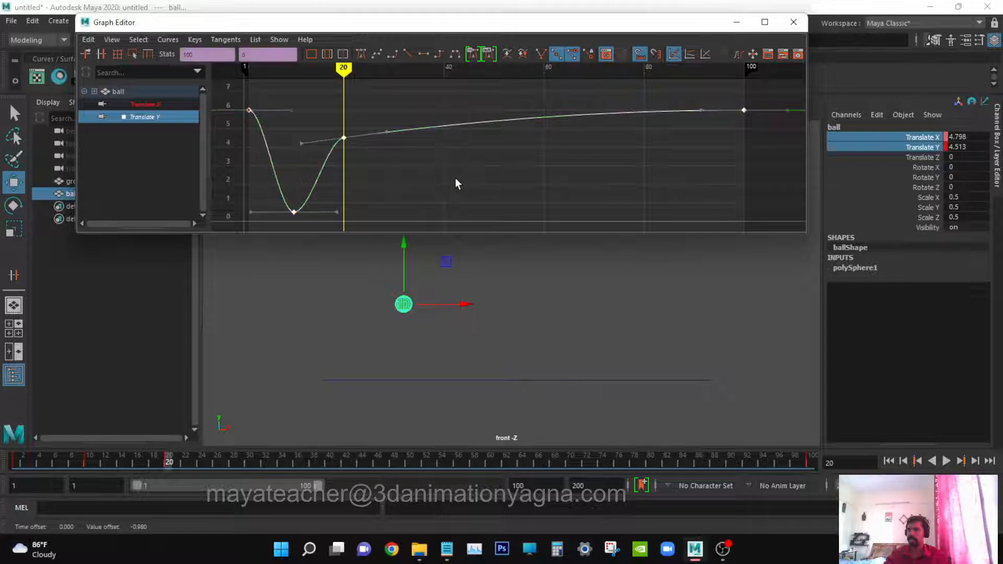
left_click(227, 111)
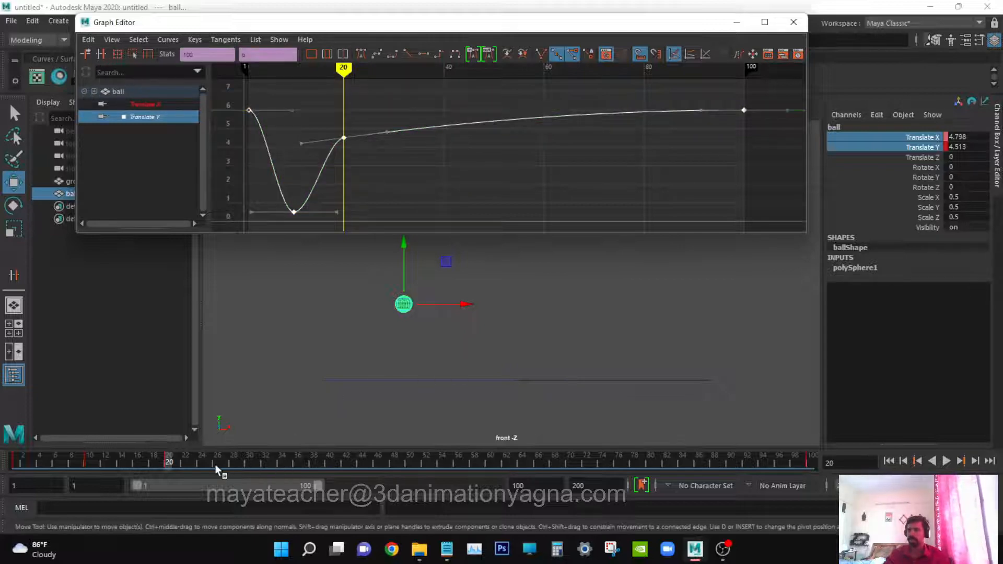
left_click_drag(215, 465, 247, 466)
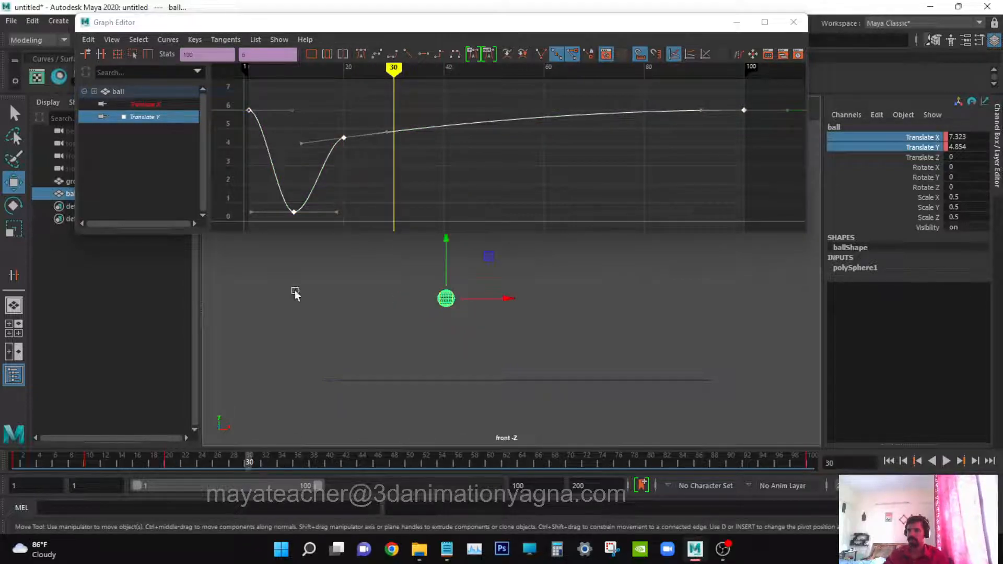
left_click(102, 54)
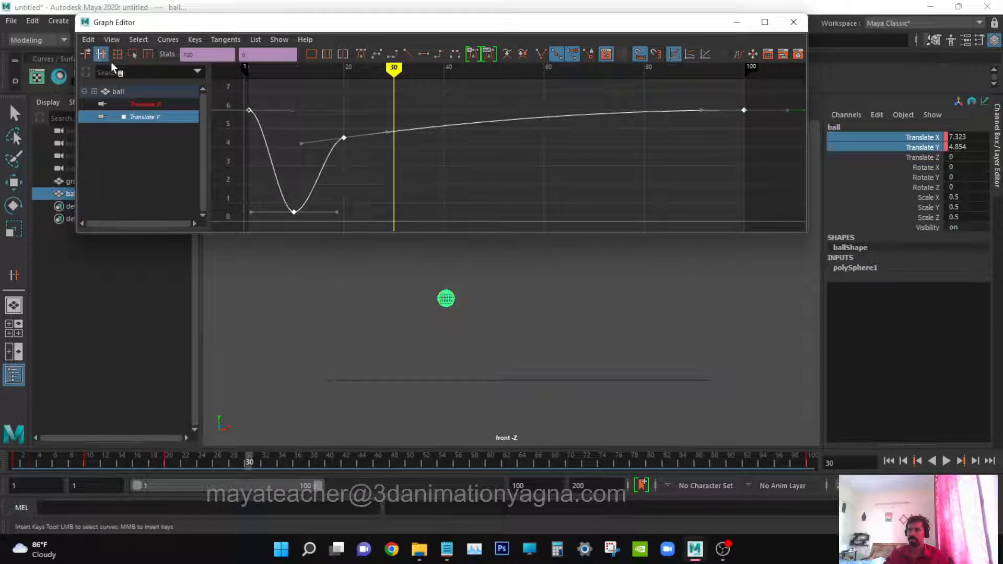
middle_click(391, 129)
key("w")
middle_click_drag(414, 139, 415, 223)
Step: Check the ground-contact value of the frame 10 key and set the frame 30 Translate Y key to 0.503
left_click_drag(320, 203, 260, 235)
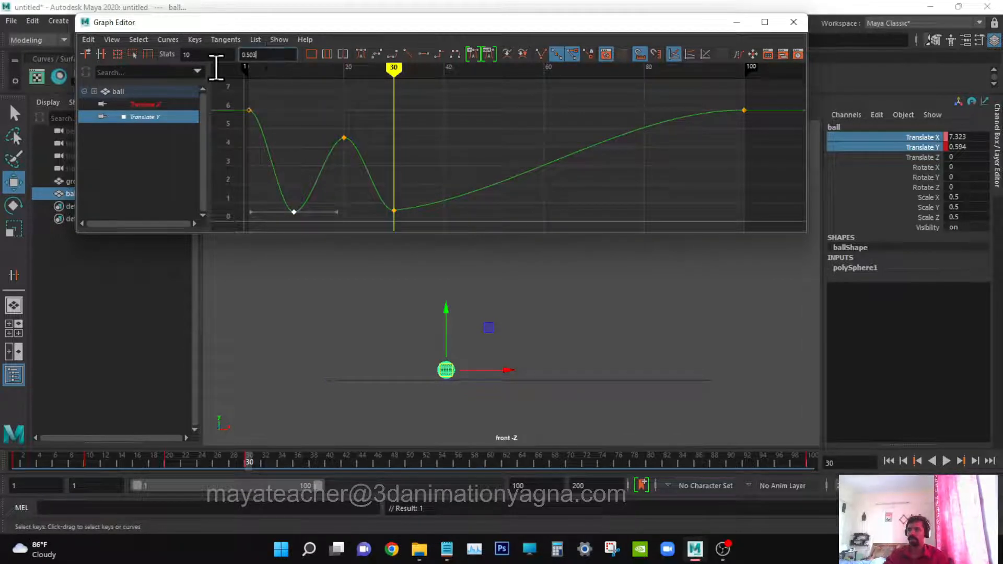
left_click(241, 53)
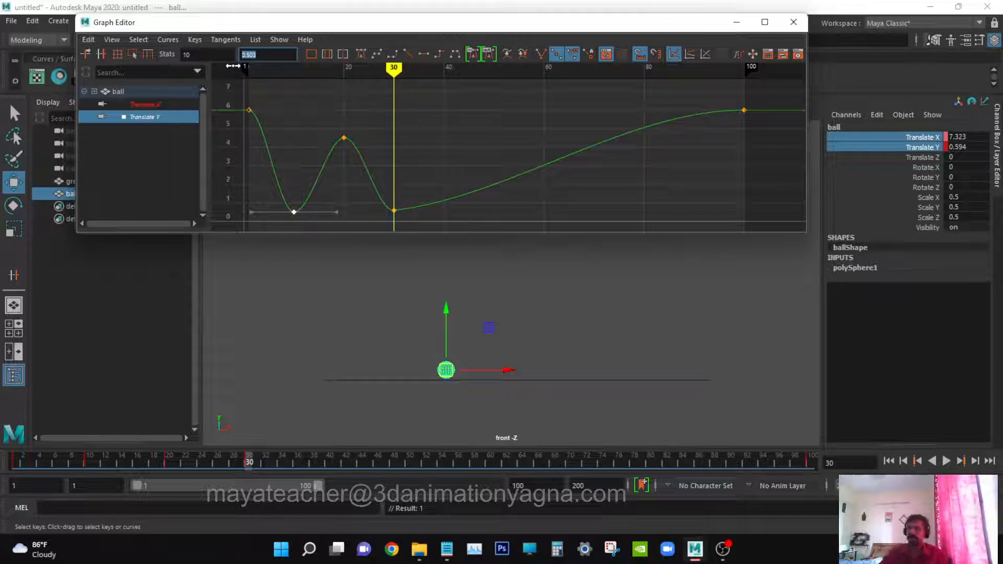
left_click_drag(401, 184, 356, 246)
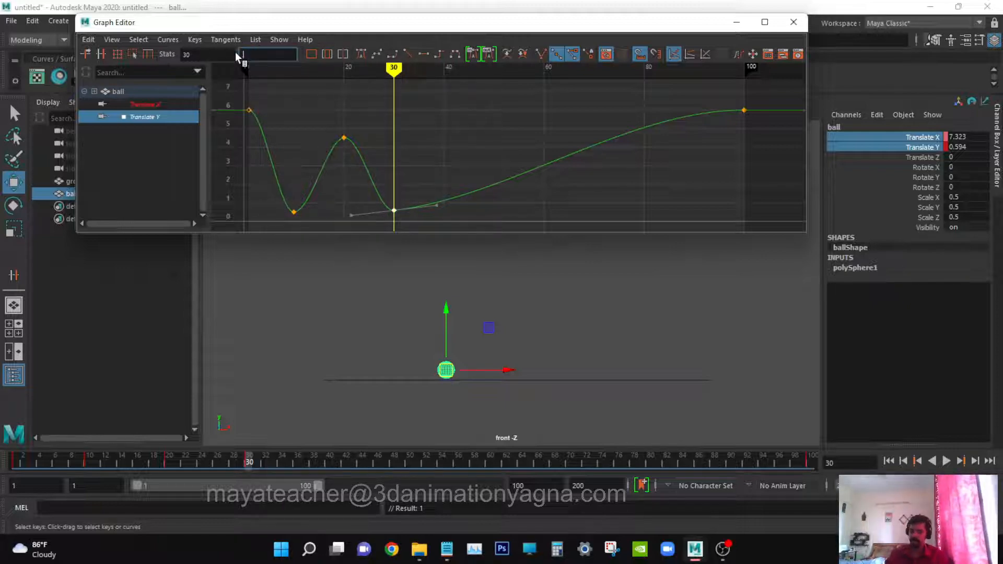
type(".503")
key("Return")
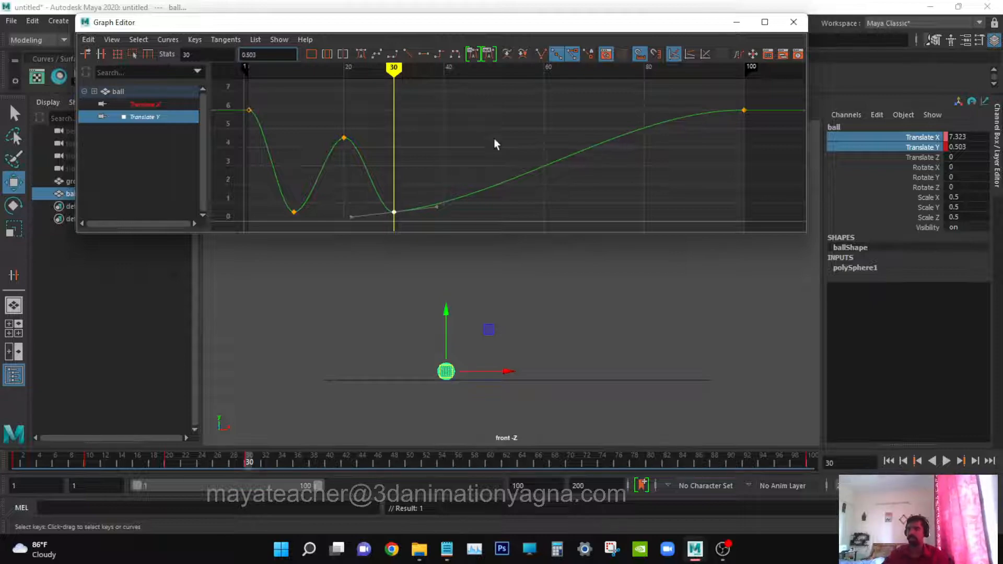
Step: Insert a Translate Y key at frame 41 and raise it to about 3.348 for the second rebound
middle_click_drag(529, 153, 519, 158, "alt")
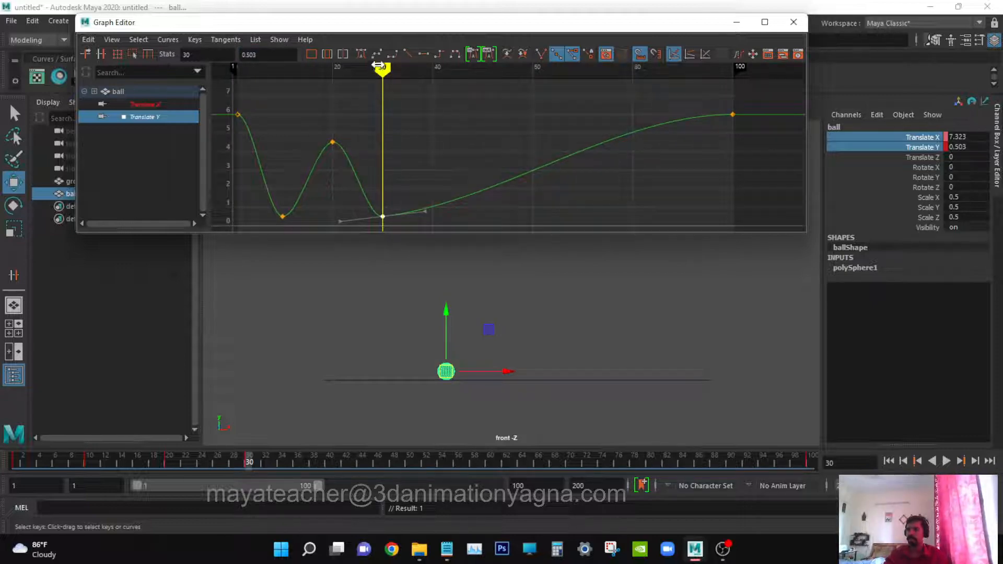
left_click_drag(382, 73, 437, 76)
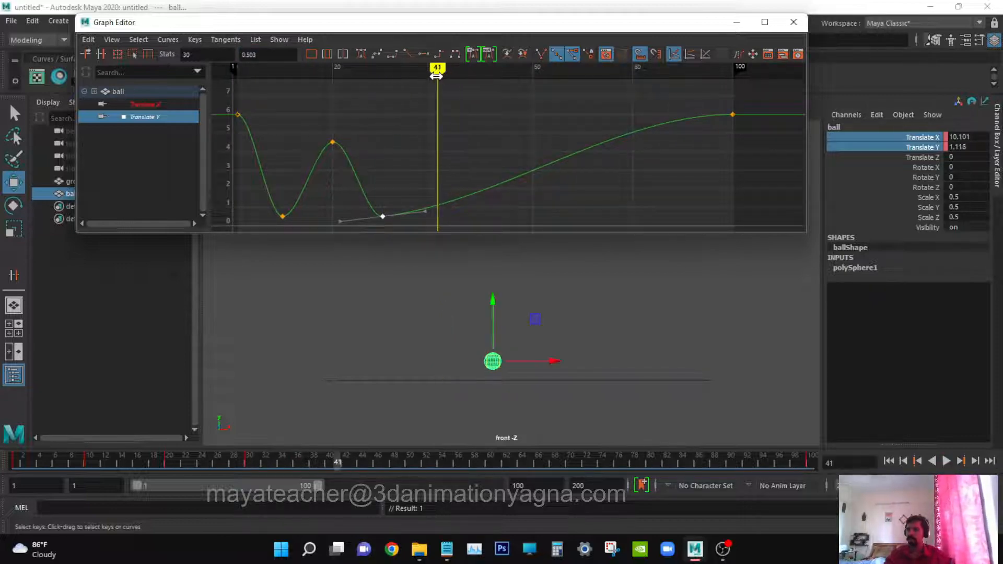
left_click(101, 54)
middle_click(436, 198)
key("w")
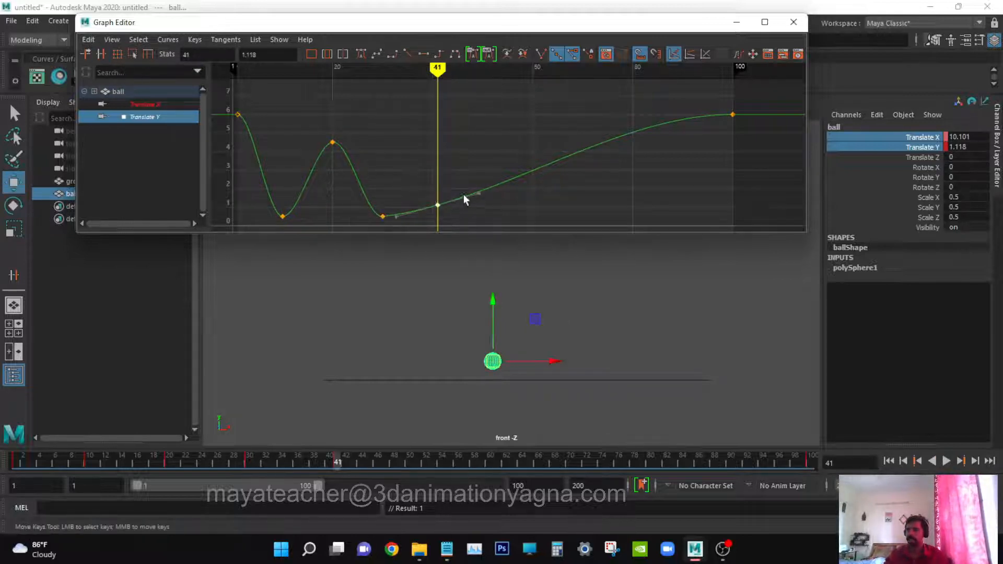
middle_click_drag(463, 194, 467, 153, "shift")
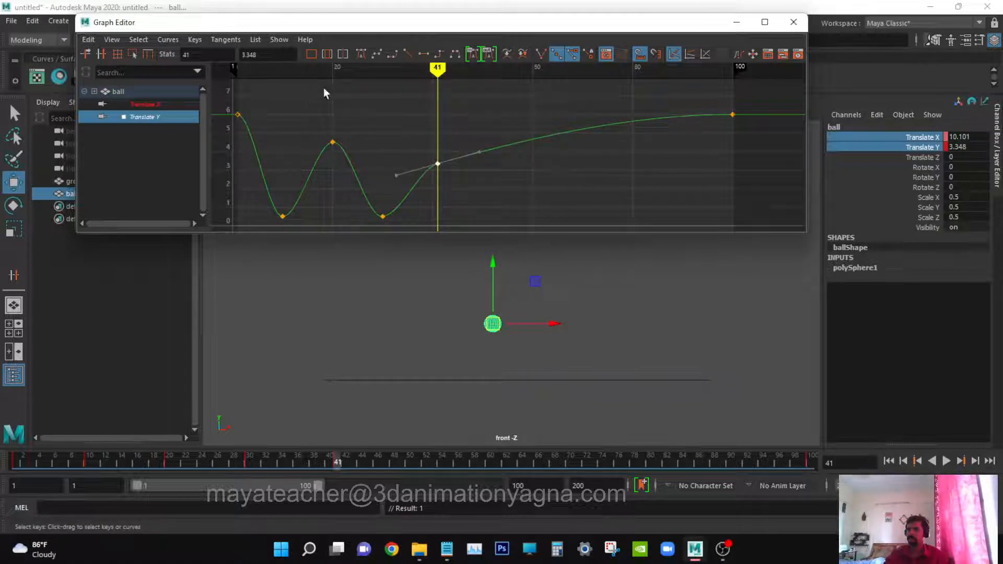
Step: Insert a Translate Y key at frame 50 and set its value to 0.503 for the next ground contact
mouse_move(437, 69)
left_mouse_down()
mouse_move(493, 69)
mouse_move(482, 69)
left_mouse_up()
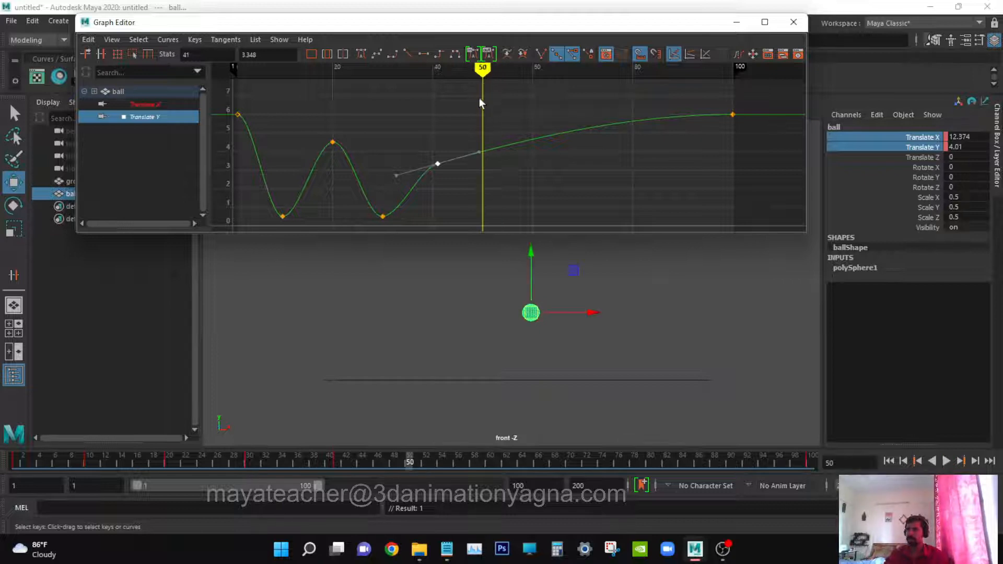
left_click(101, 54)
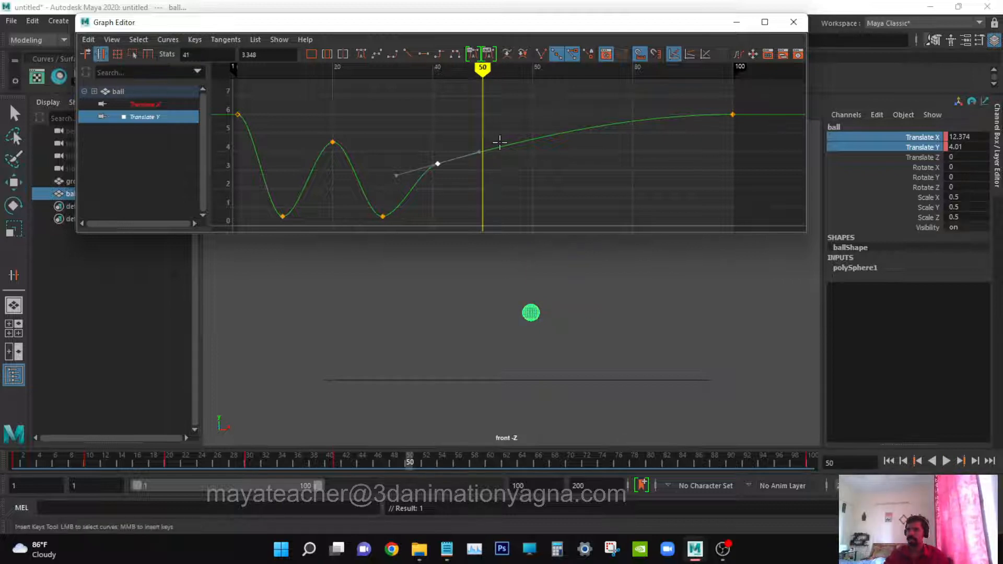
middle_click(481, 145)
key("w")
middle_click_drag(505, 113, 503, 172)
left_click_drag(277, 56, 233, 56)
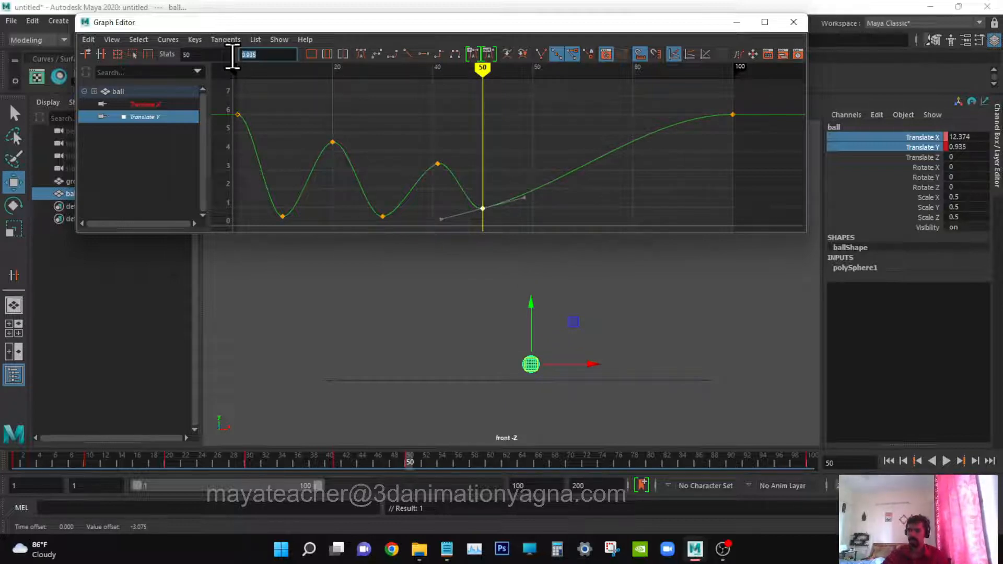
type("0.503")
key("Return")
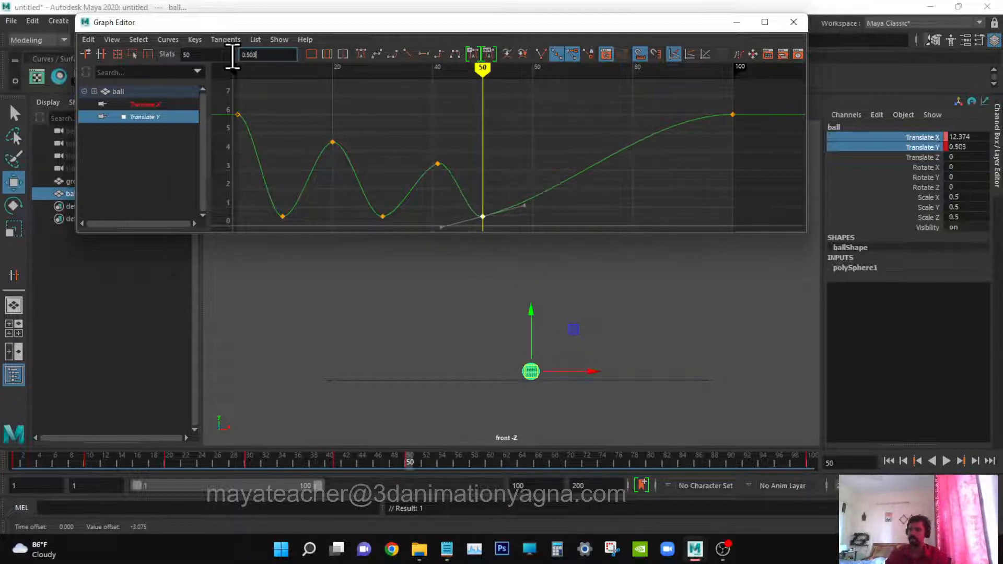
Step: Compare the ball's peak heights at frames 1, 20 and 41 on the Translate Y curve
middle_click_drag(566, 190, 538, 190, "alt")
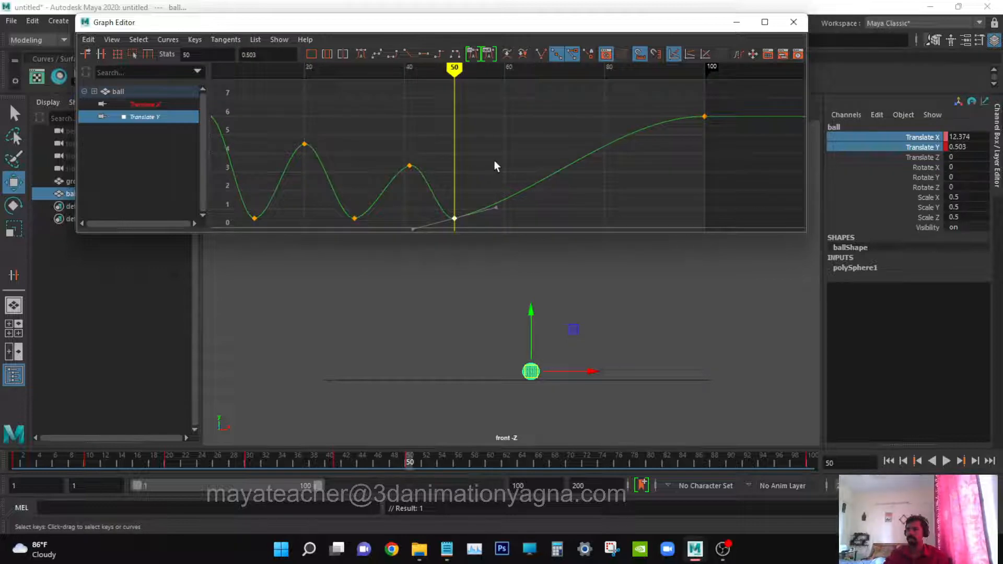
left_click_drag(454, 68, 500, 69)
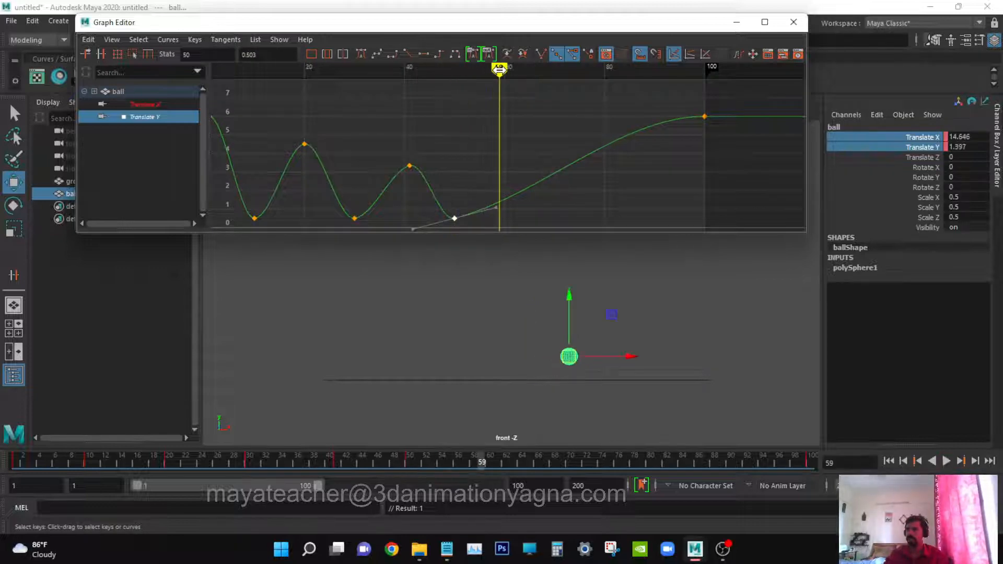
middle_click_drag(349, 170, 377, 173, "alt")
mouse_move(411, 173)
right_mouse_down("alt")
mouse_move(389, 172)
mouse_move(408, 173)
right_mouse_up("alt")
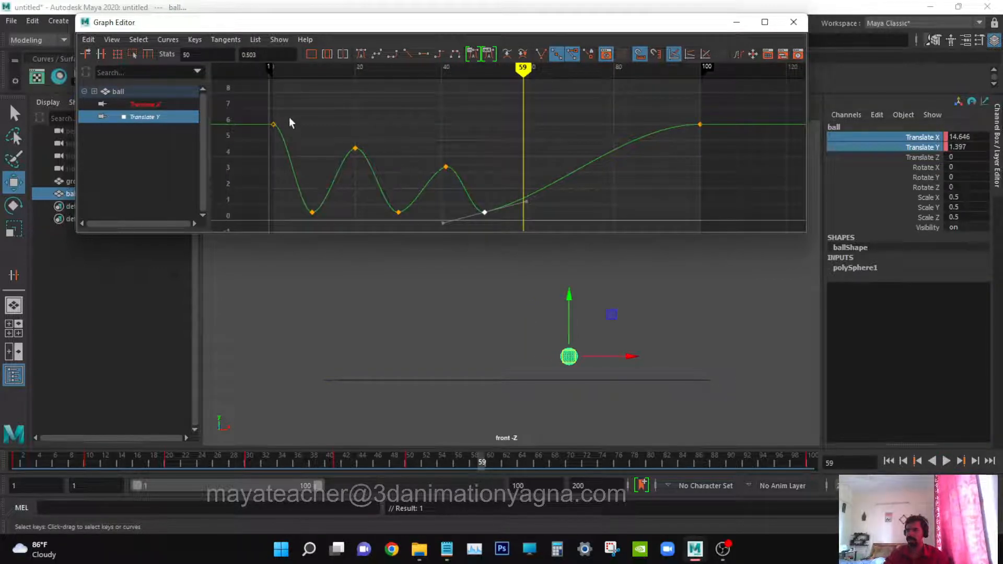
left_click_drag(255, 156, 255, 156)
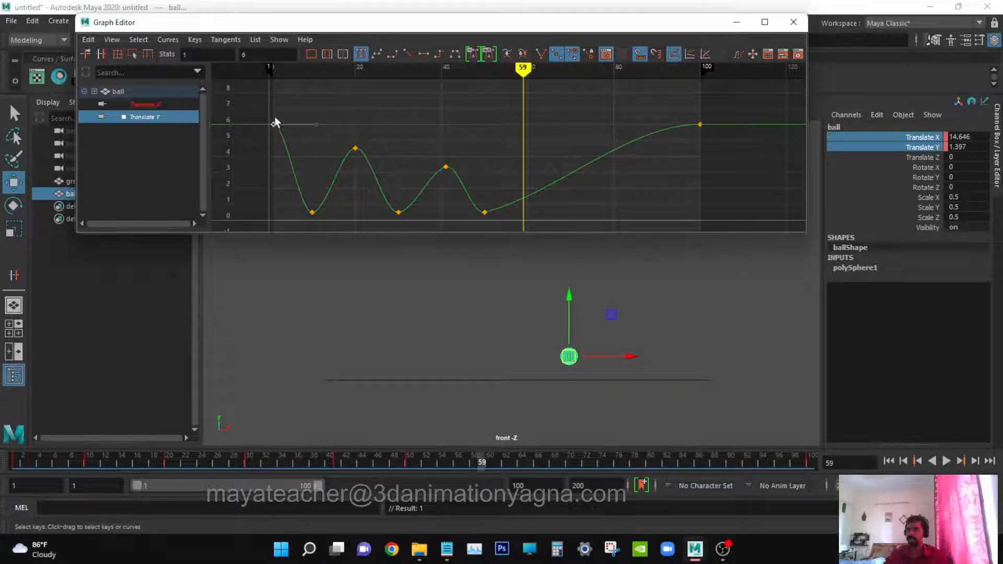
left_click(247, 54)
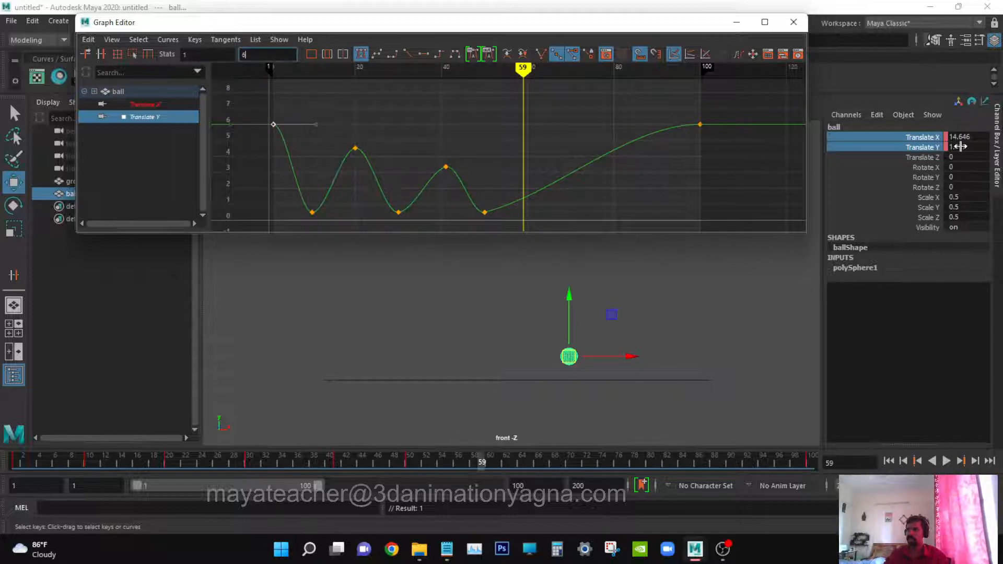
key("alt+v")
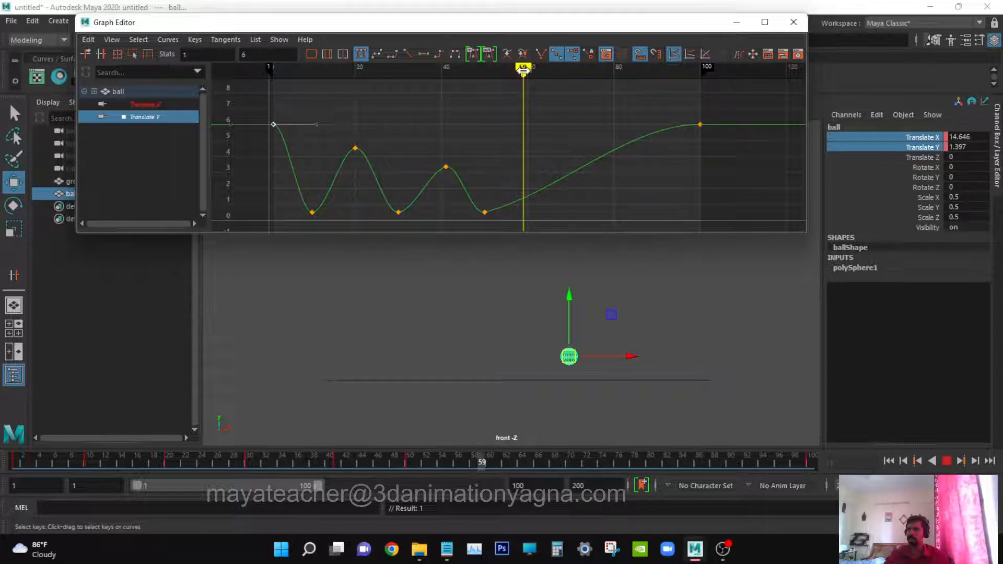
mouse_move(523, 71)
left_mouse_down()
mouse_move(273, 79)
mouse_move(357, 80)
left_mouse_up()
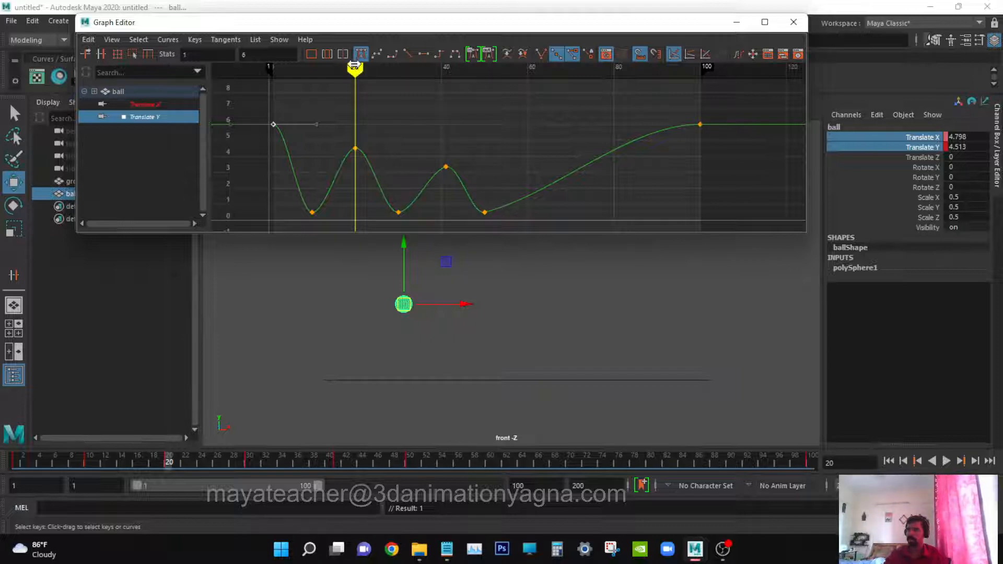
left_click_drag(355, 69, 445, 67)
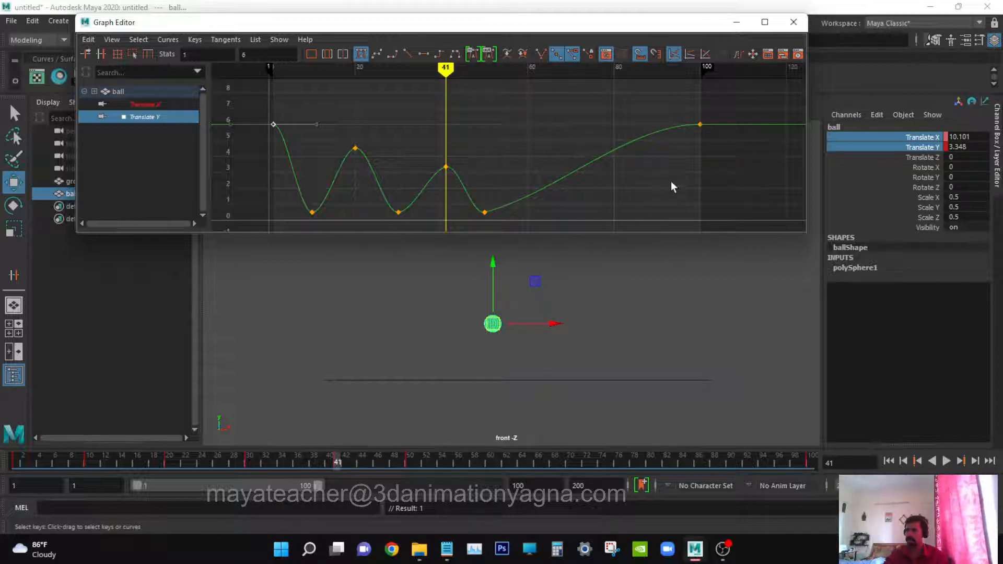
middle_click_drag(577, 229, 573, 210, "alt")
Step: Insert a Translate Y key at frame 60 and raise it to about 2.542 for the third rebound
mouse_move(440, 67)
left_mouse_down()
mouse_move(522, 69)
mouse_move(522, 110)
left_mouse_up()
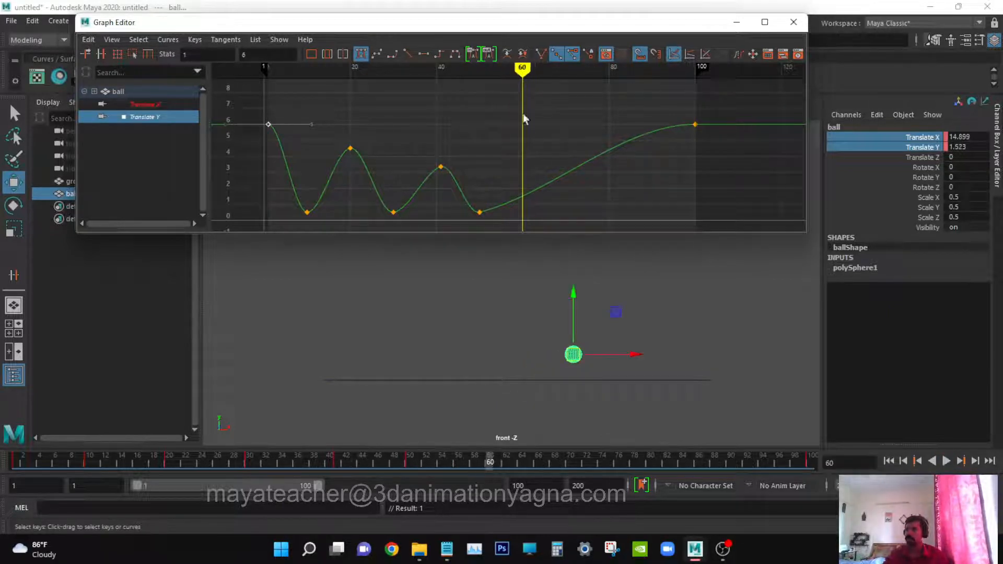
left_click_drag(566, 147, 581, 212)
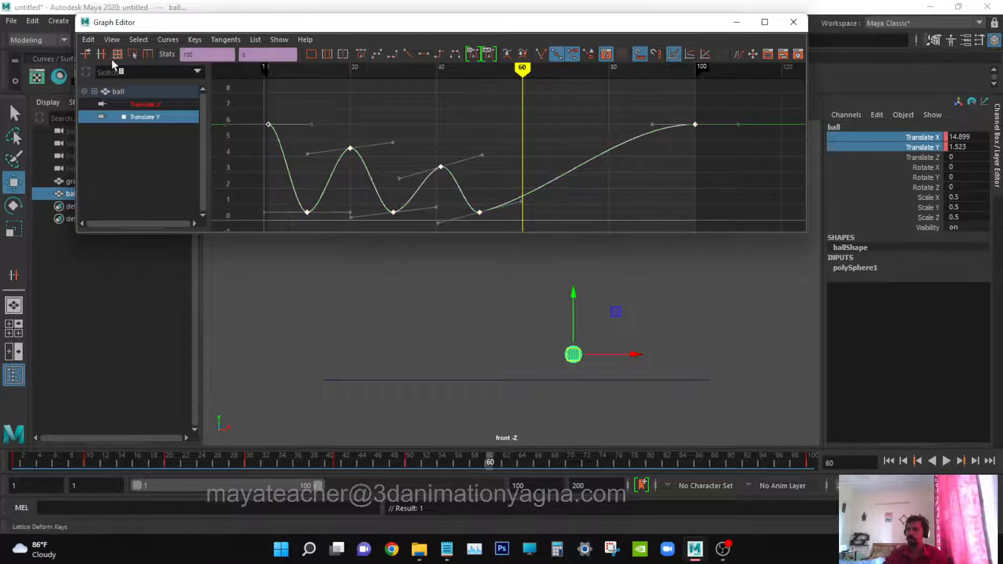
left_click(101, 54)
middle_click(523, 193)
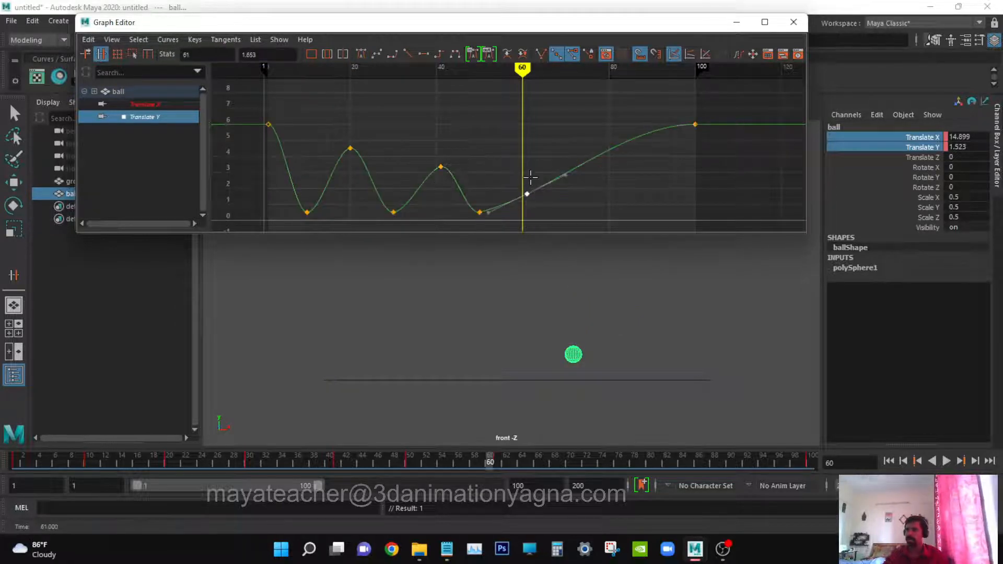
key("ctrl+z")
middle_click(523, 189)
key("w")
middle_click_drag(537, 192, 537, 177, "shift")
Step: Lower the frame 100 Translate Y key to about -0.005, near ground level
left_click_drag(524, 74, 566, 69)
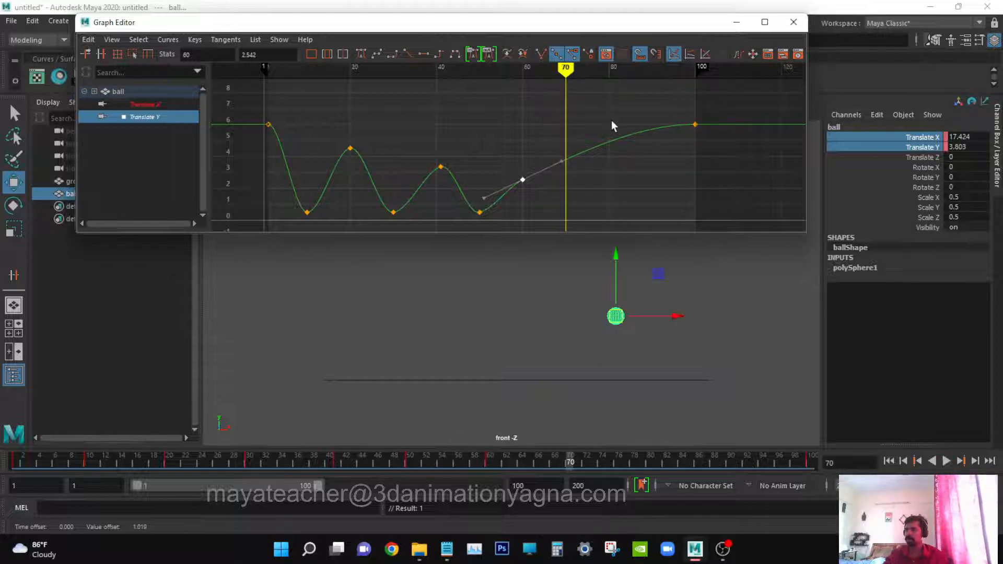
left_click_drag(714, 146, 712, 162)
middle_click_drag(712, 162, 714, 262, "shift")
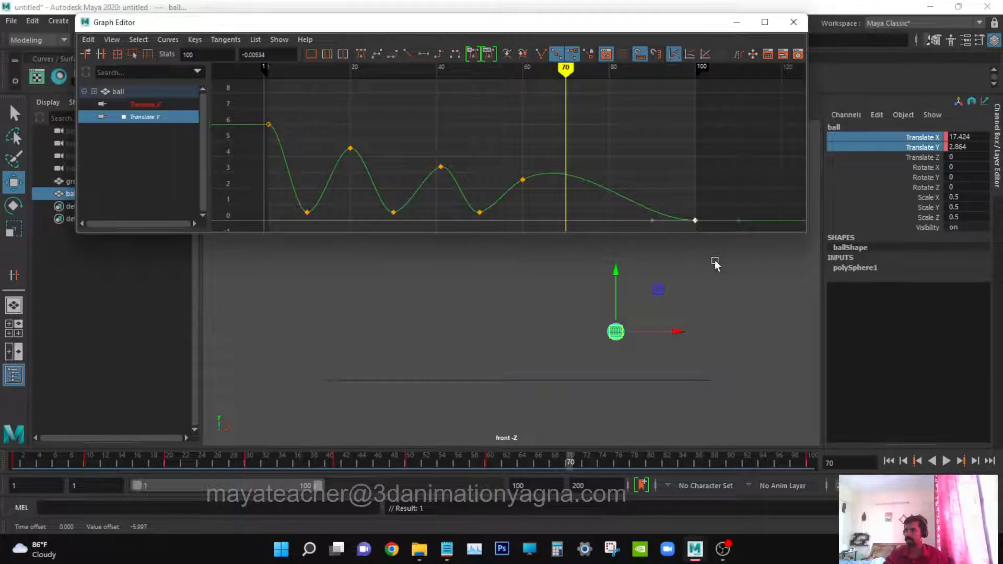
Step: Insert a Translate Y key at frame 70 and set its value to 0.503 for ground contact
left_click(101, 54)
middle_click(562, 174)
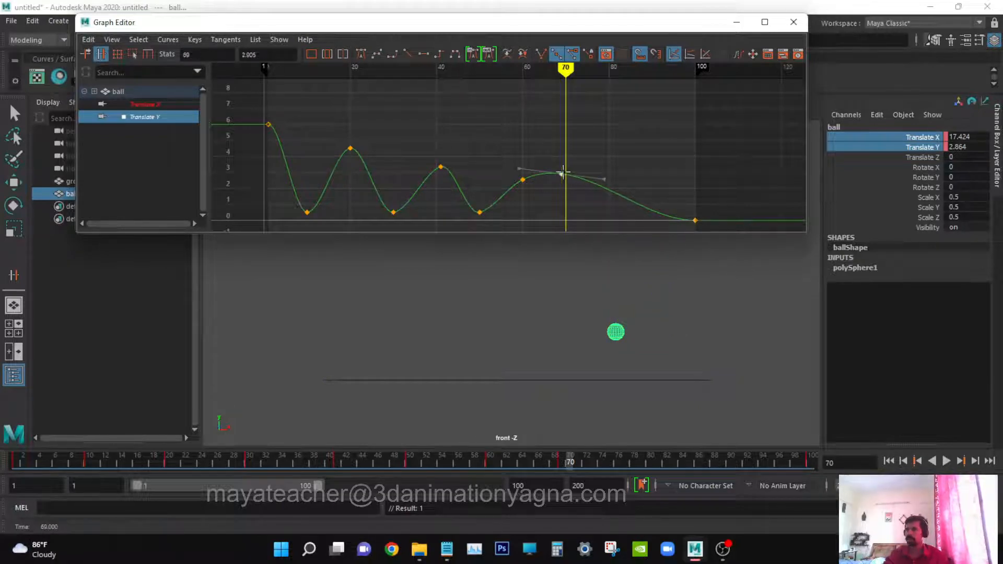
key("ctrl+z")
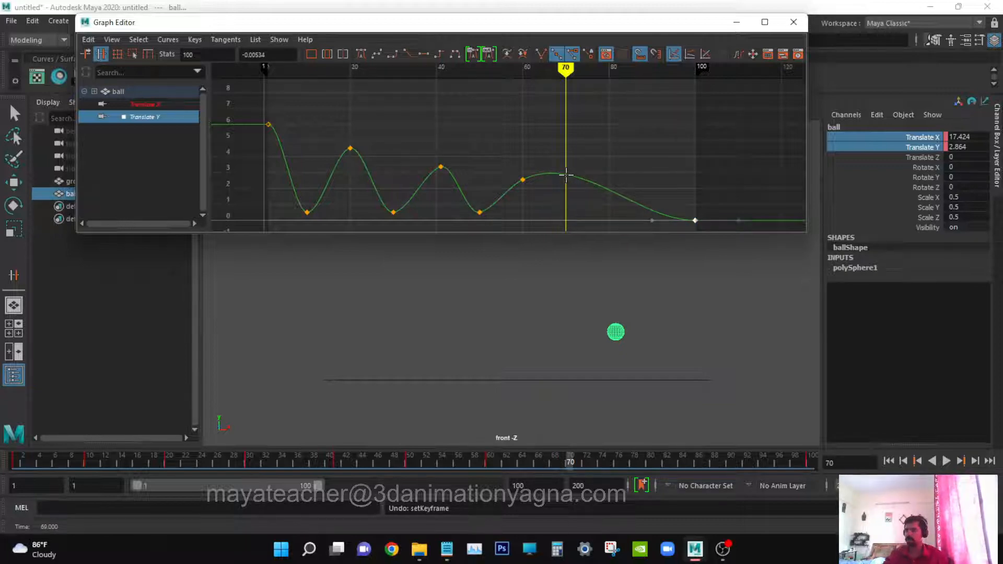
middle_click(566, 175)
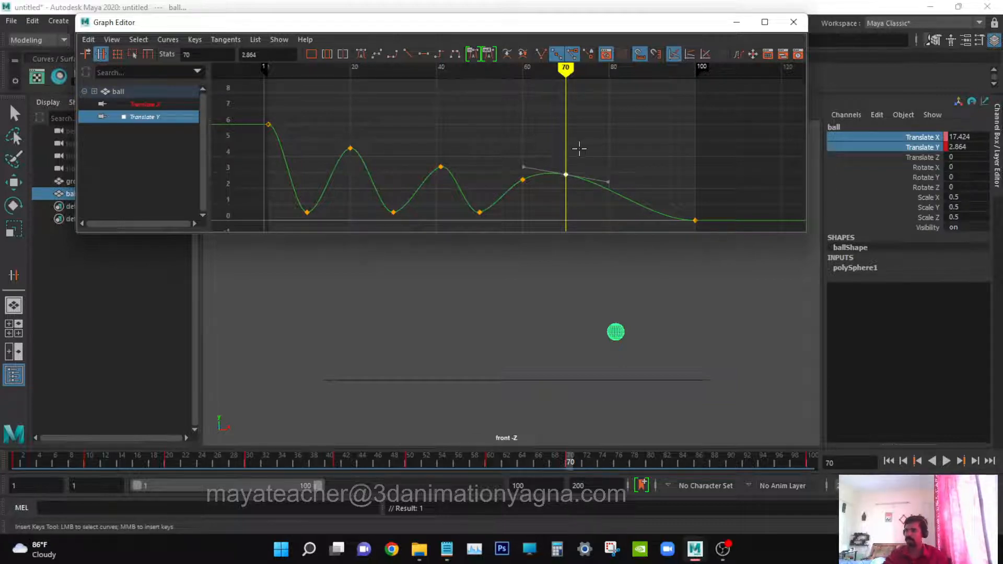
key("w")
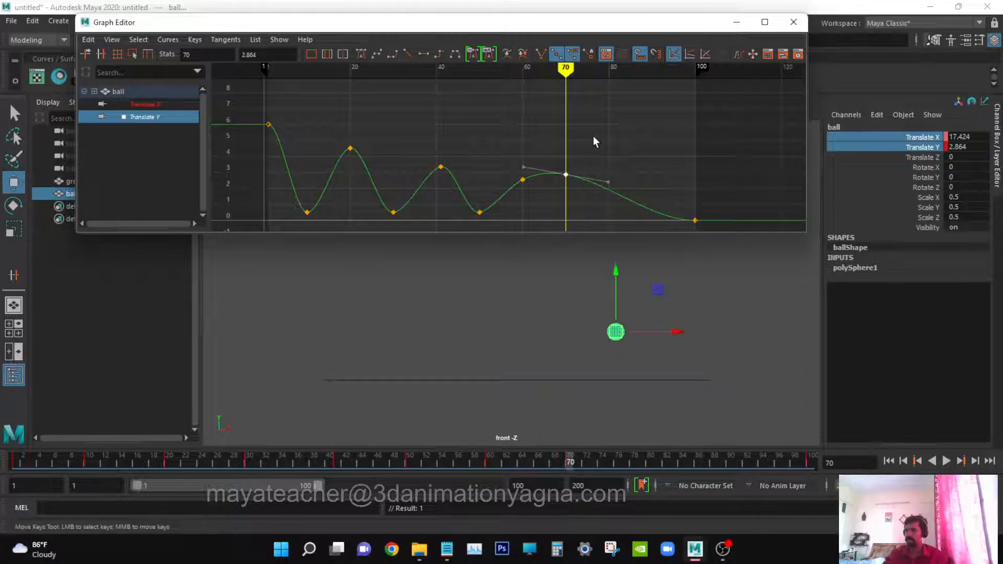
middle_click_drag(593, 131, 590, 174)
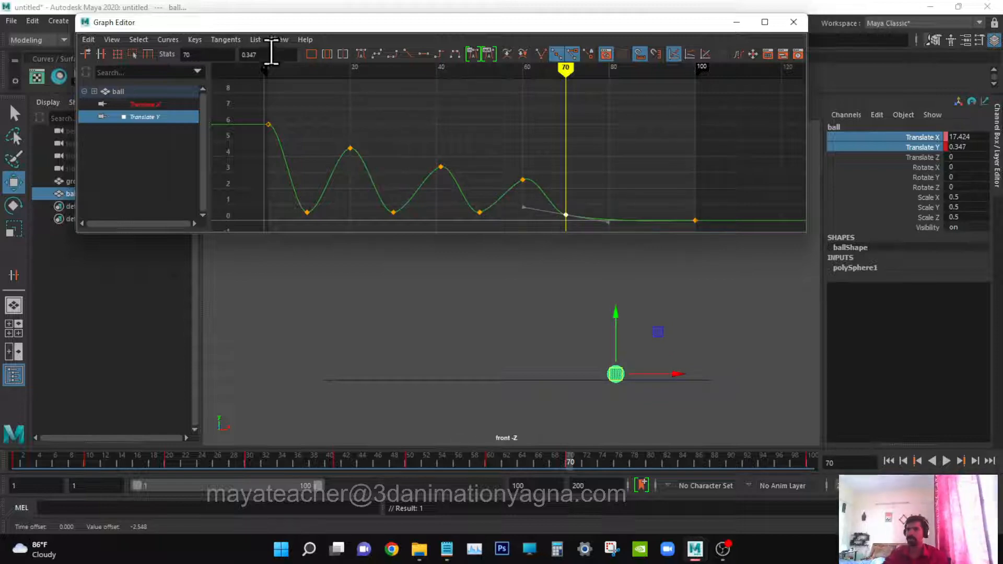
left_click_drag(272, 52, 235, 45)
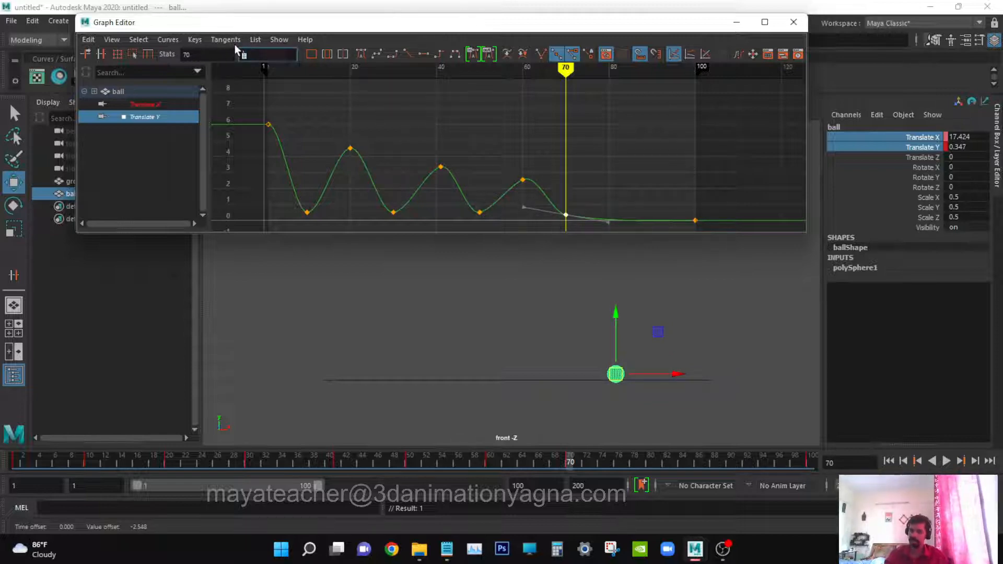
type("0.503")
key("Return")
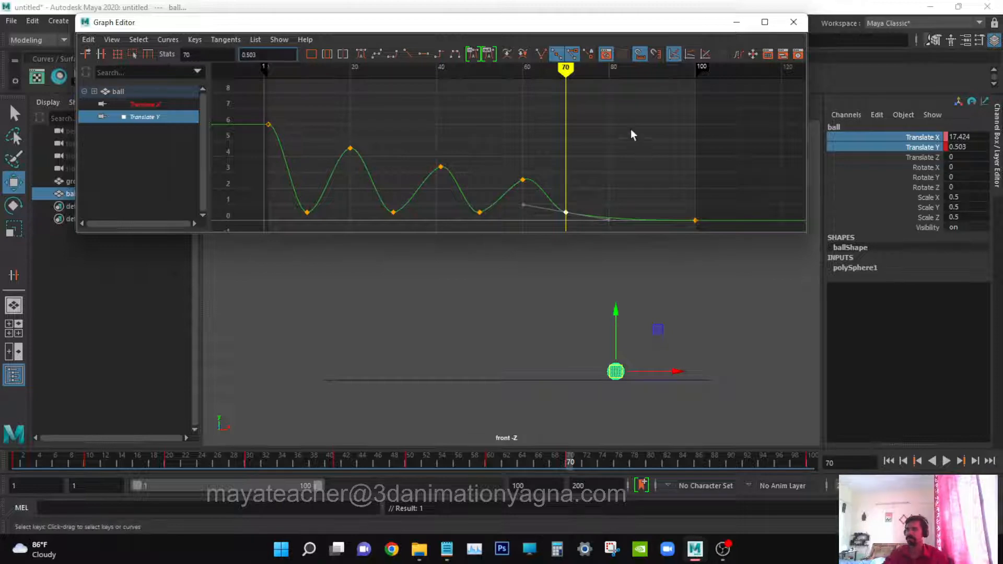
Step: Insert a Translate Y key at frame 80 and raise it to about 1.601 for the fourth rebound
middle_click_drag(631, 130, 573, 149, "alt")
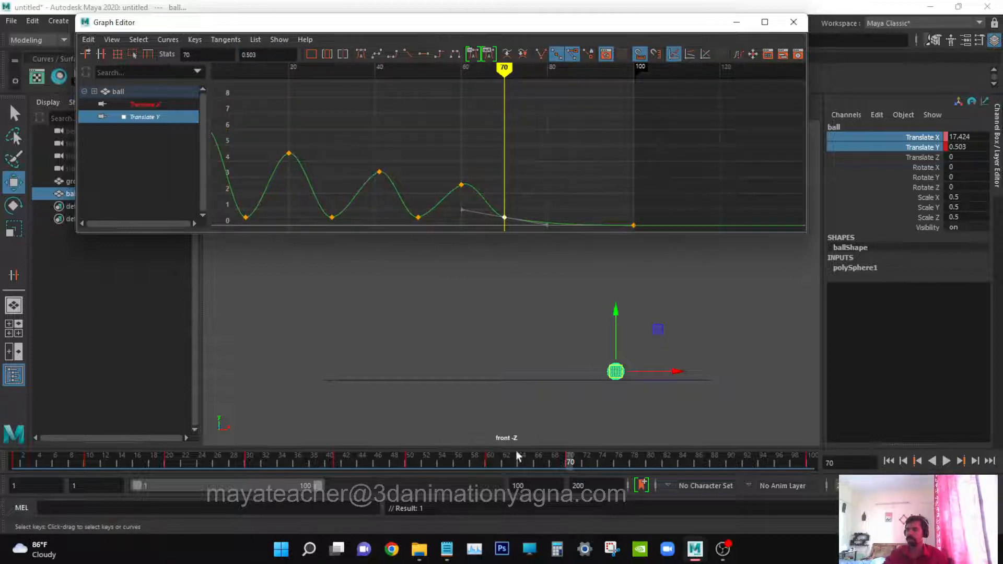
left_click_drag(588, 458, 650, 468)
left_click(101, 54)
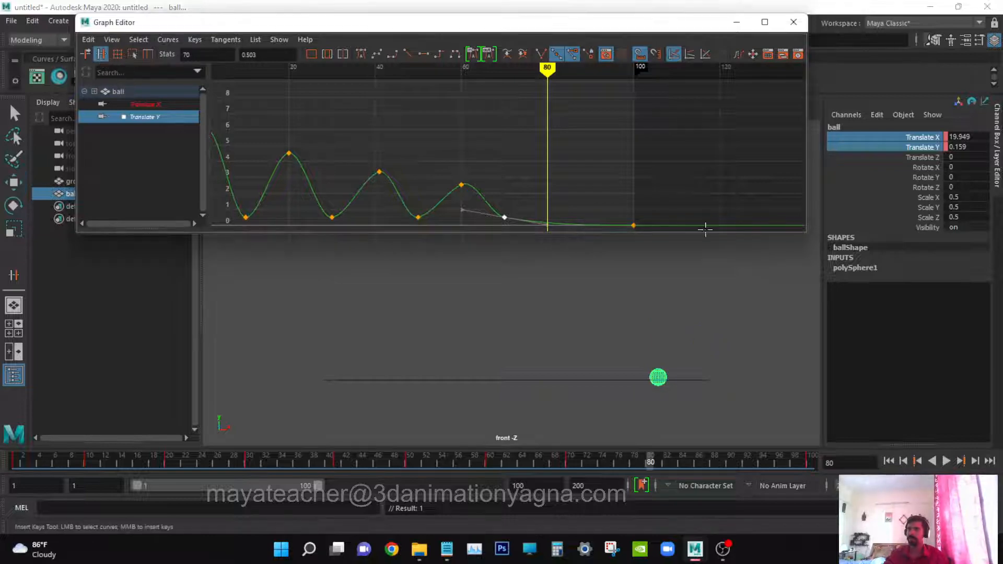
middle_click(549, 215)
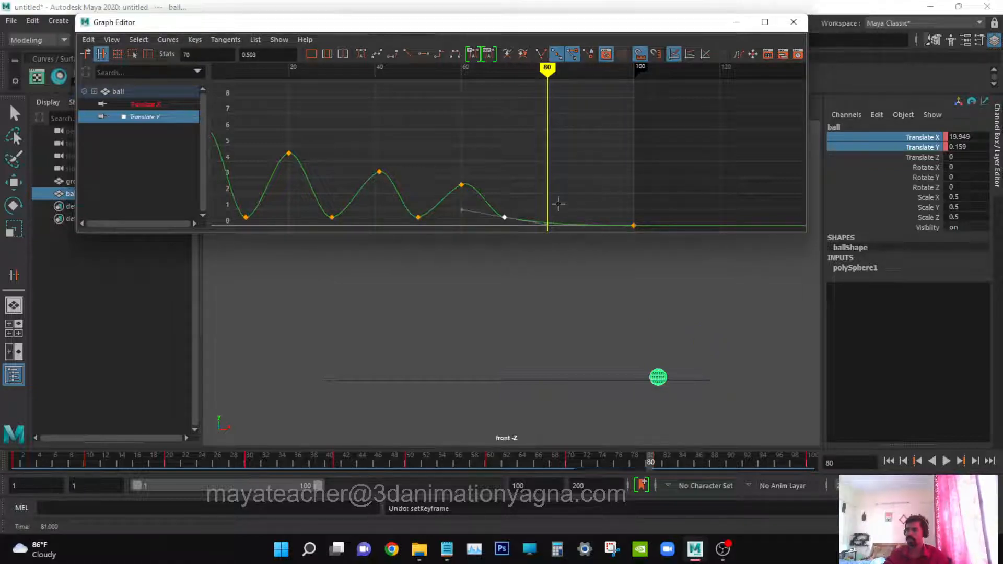
key("w")
middle_click_drag(579, 192, 589, 178, "shift")
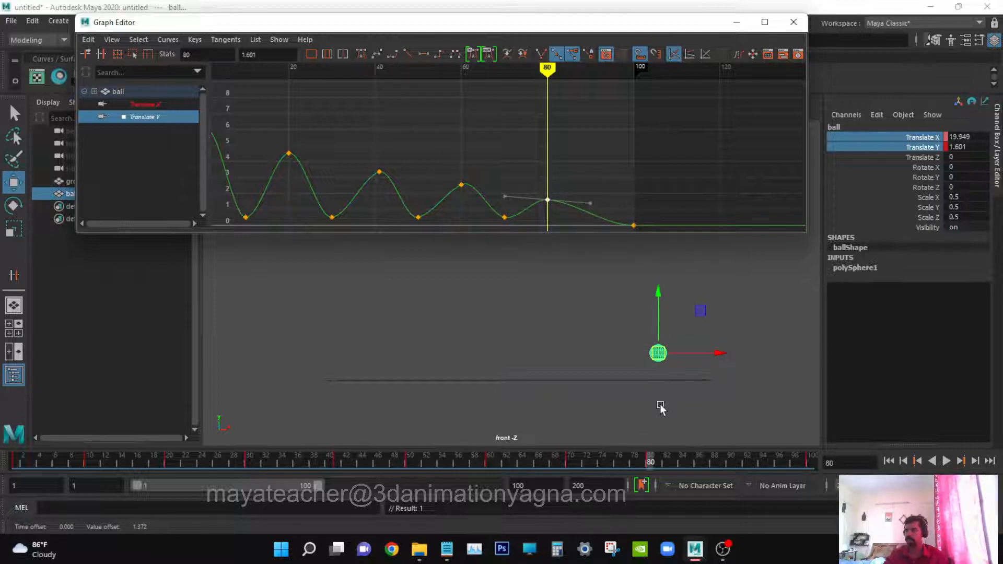
Step: Insert a Translate Y key at frame 90 and set its value to 0.503 for ground contact
left_click_drag(670, 460, 725, 466)
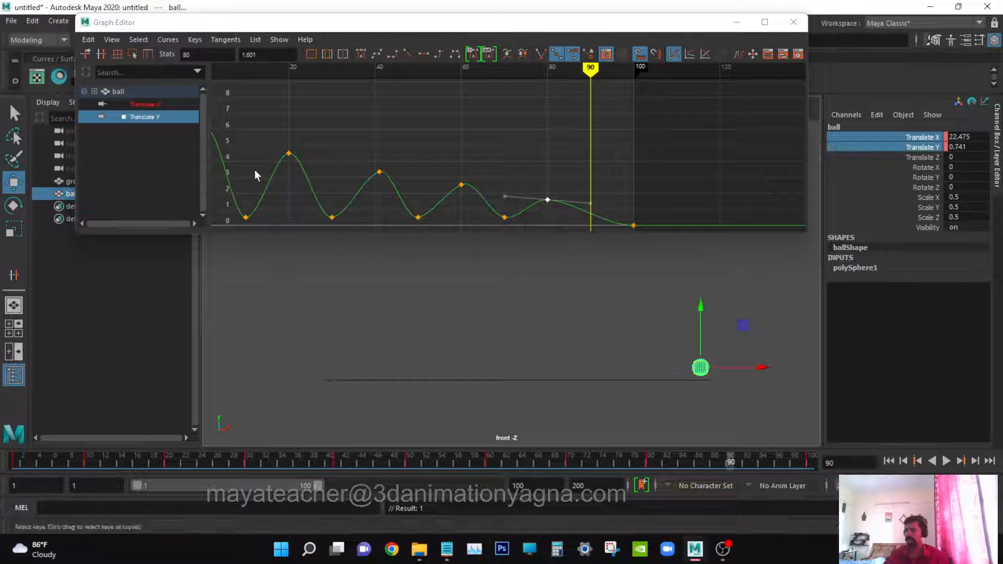
left_click(100, 54)
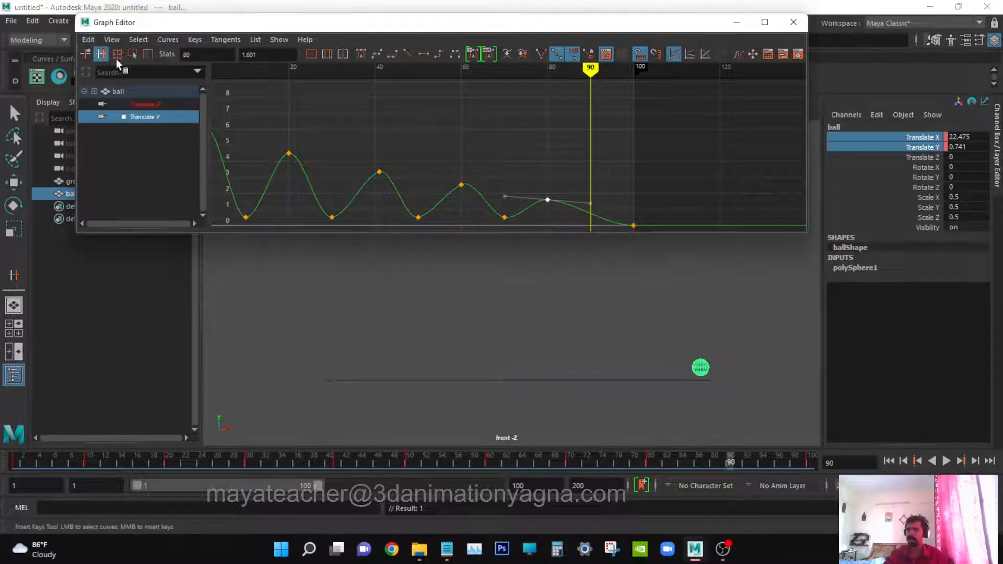
middle_click(594, 215)
middle_click_drag(659, 167, 623, 152, "alt")
key("w")
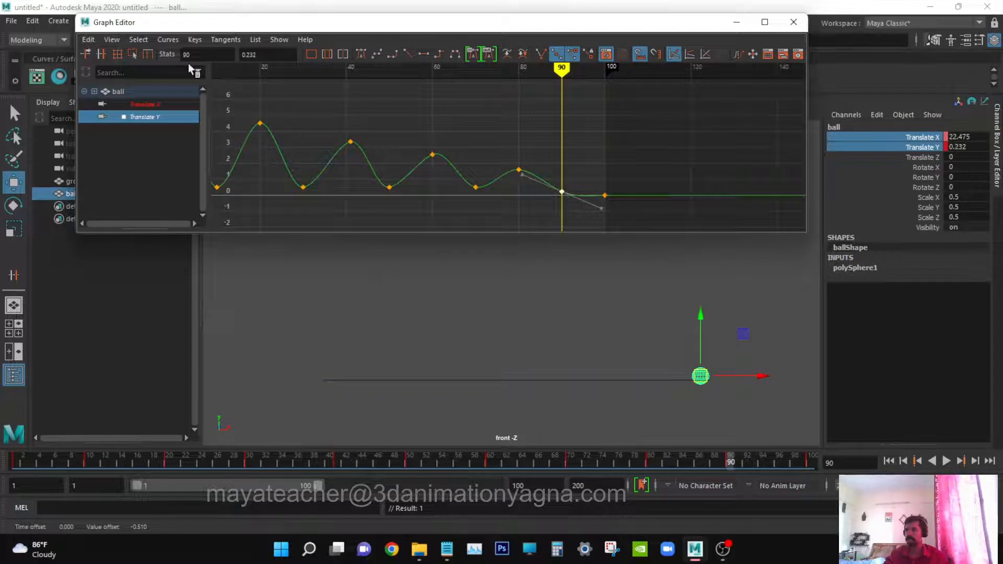
double_click(264, 55)
key("BackSpace")
type(".50")
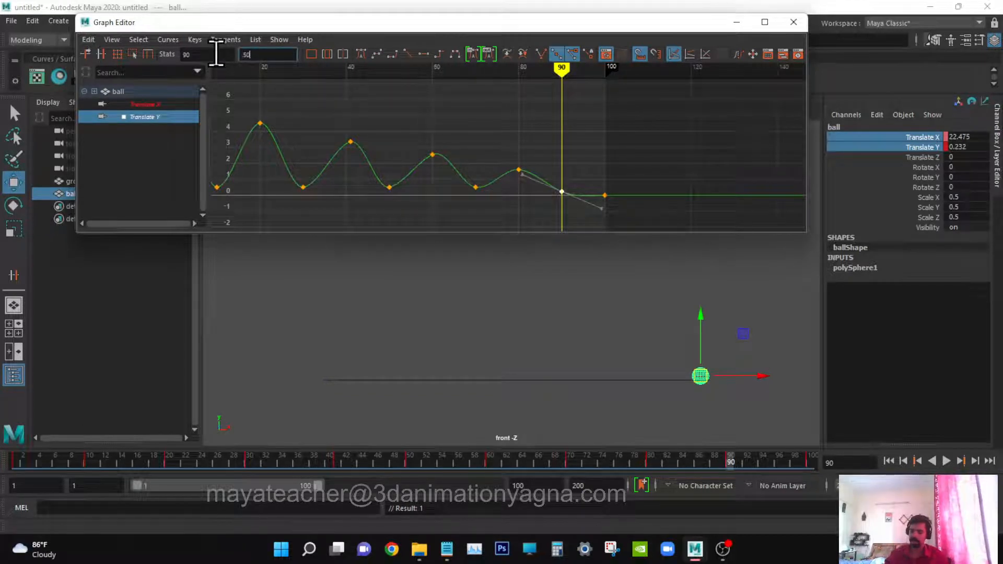
type("3")
key("Return")
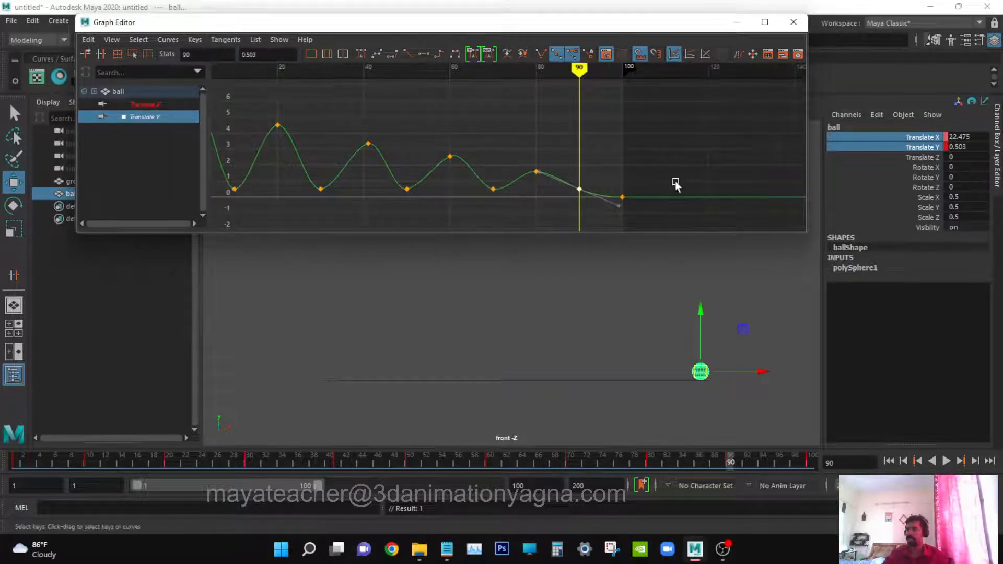
Step: Set the frame 100 Translate Y key's value to 0.503
key("q")
left_click_drag(609, 160, 652, 235)
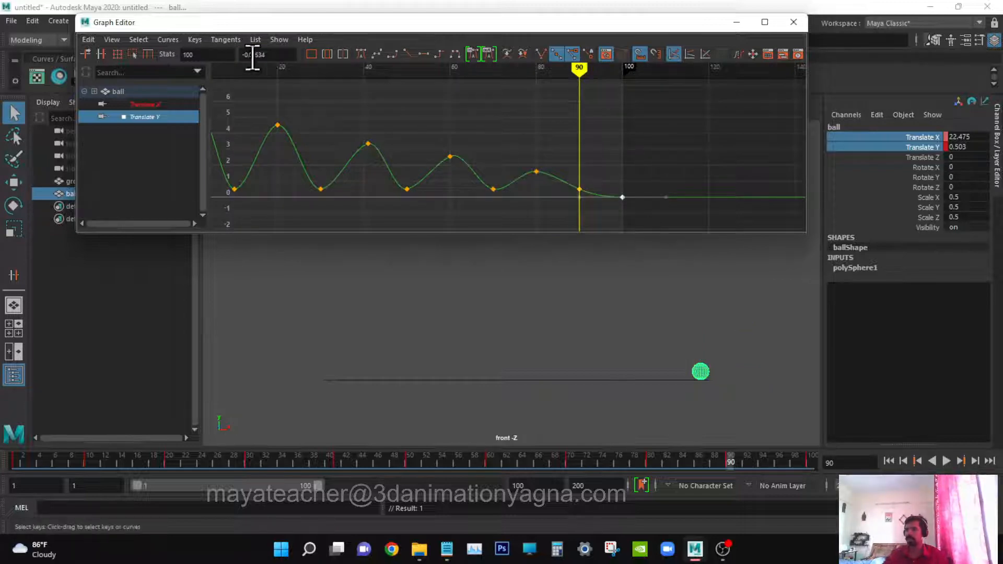
left_click_drag(275, 55, 220, 57)
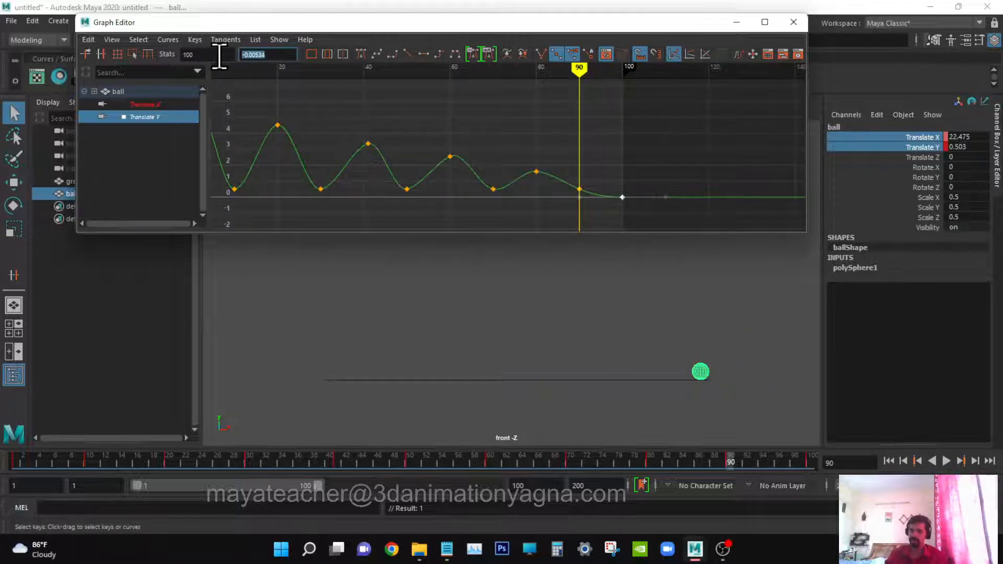
key("BackSpace")
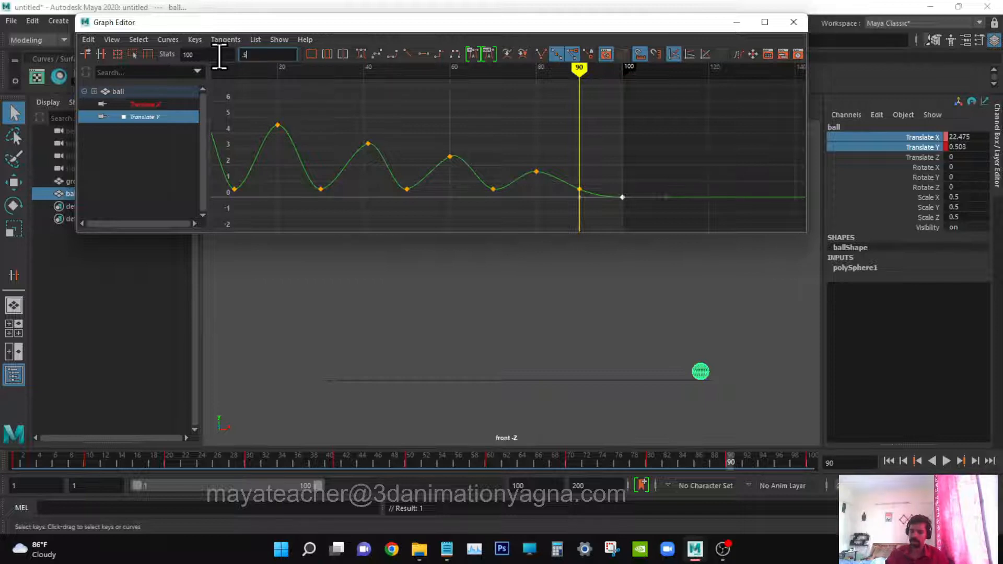
type(".503")
key("Return")
left_click(580, 156)
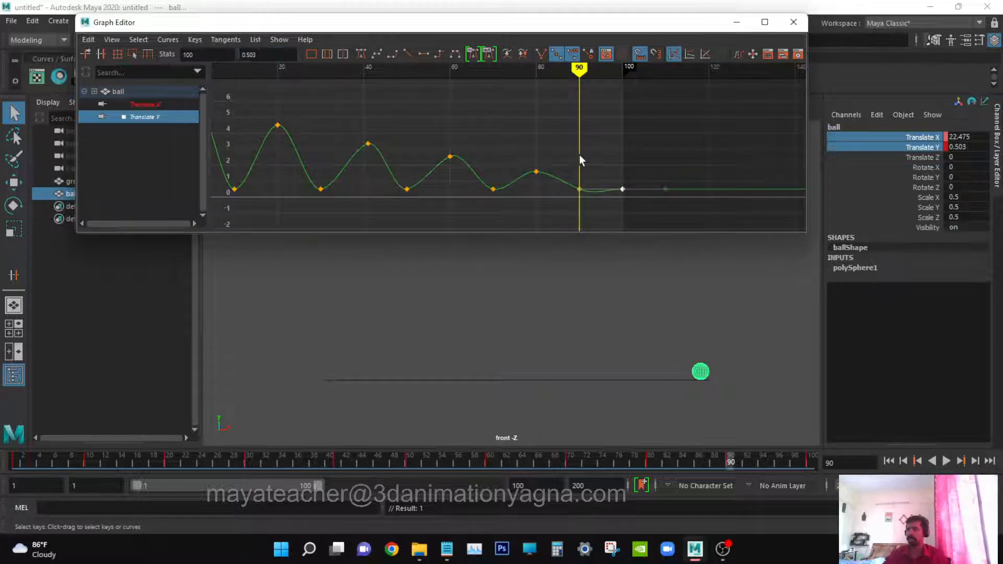
Step: Frame the full Translate Y curve and play the animation from frame 1 to review the bounces
key("a")
left_click_drag(428, 168, 442, 184)
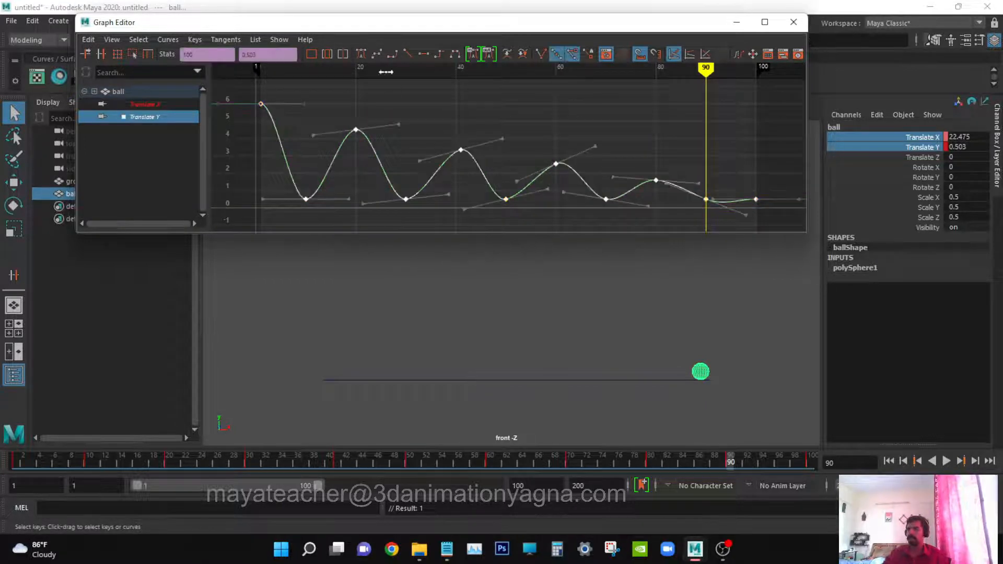
left_click(432, 102)
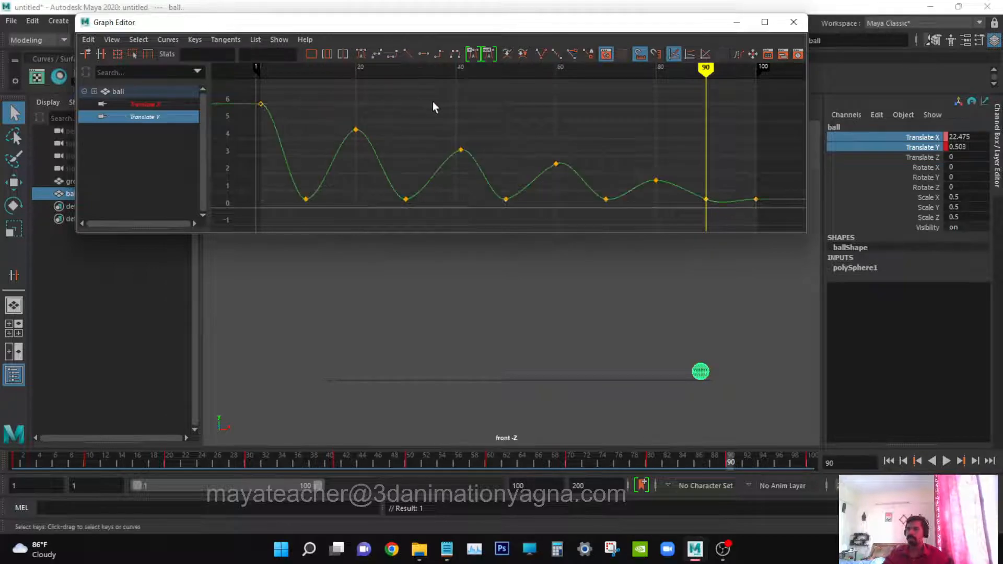
left_click(888, 461)
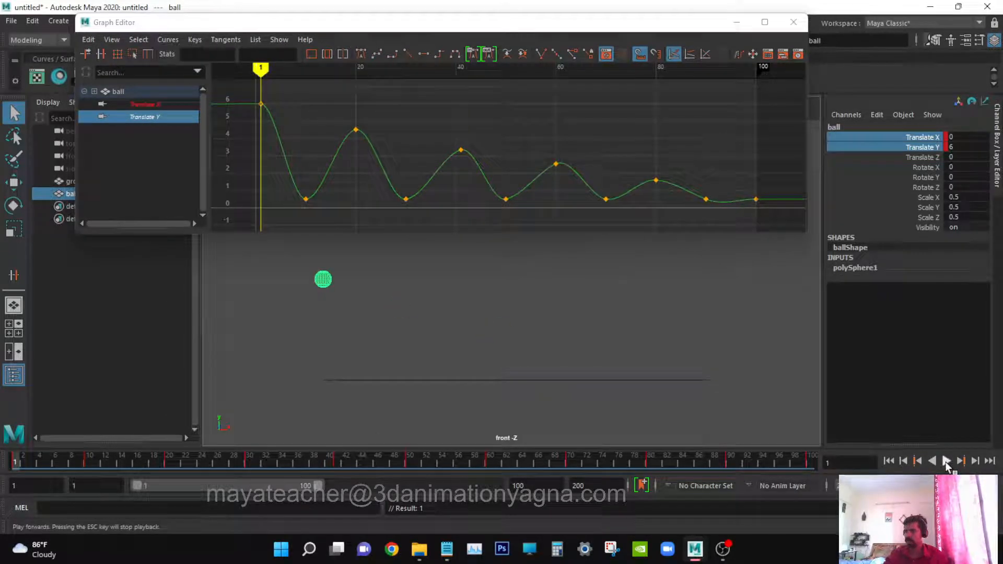
left_click(947, 461)
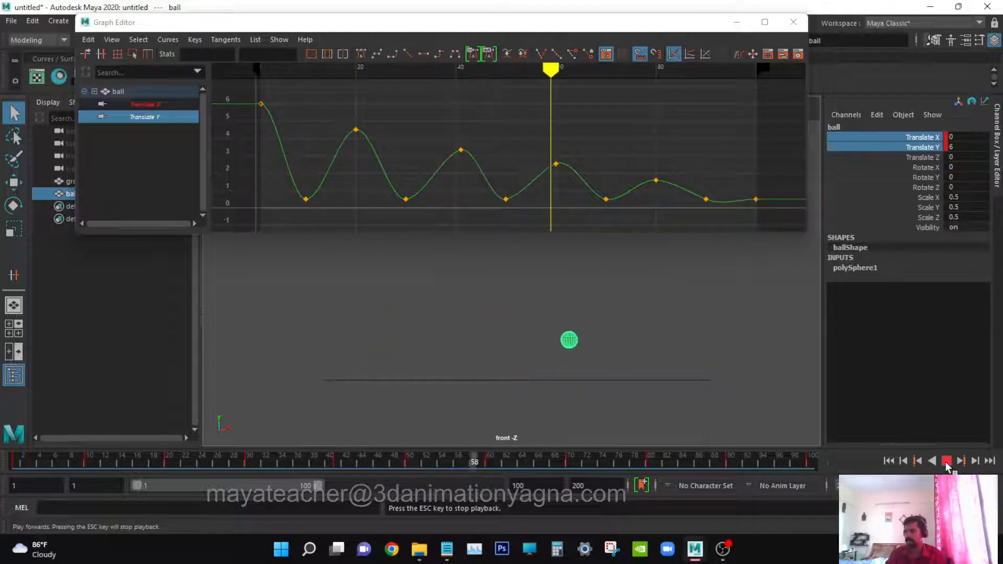
left_click(947, 461)
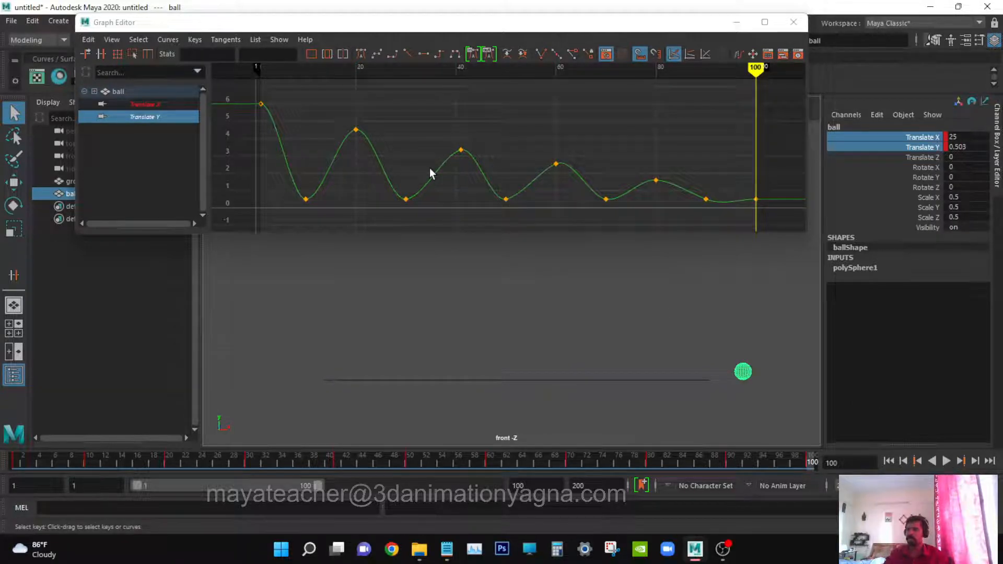
Step: Convert the whole Translate Y curve to weighted tangents
left_click_drag(430, 173, 456, 197)
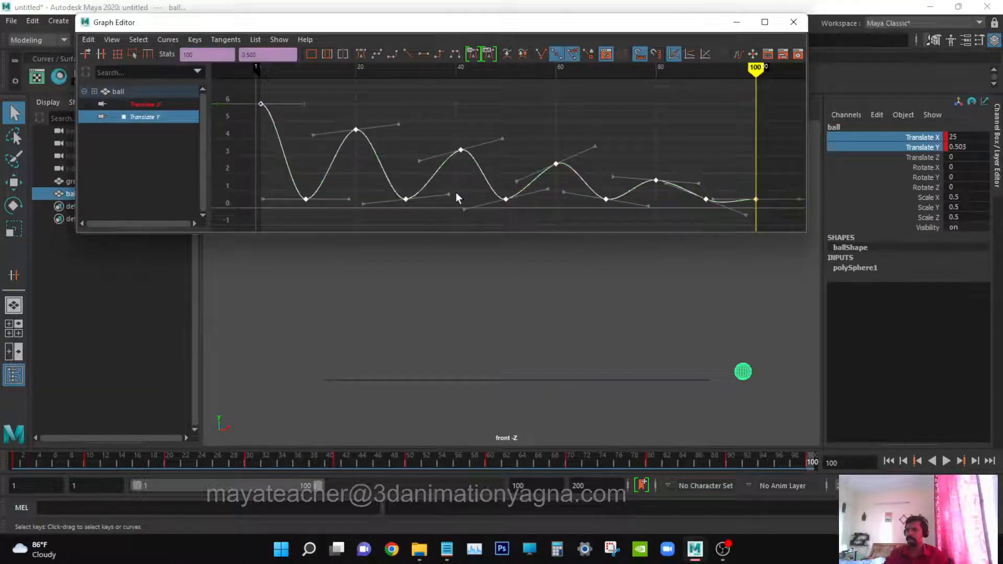
right_click(473, 108)
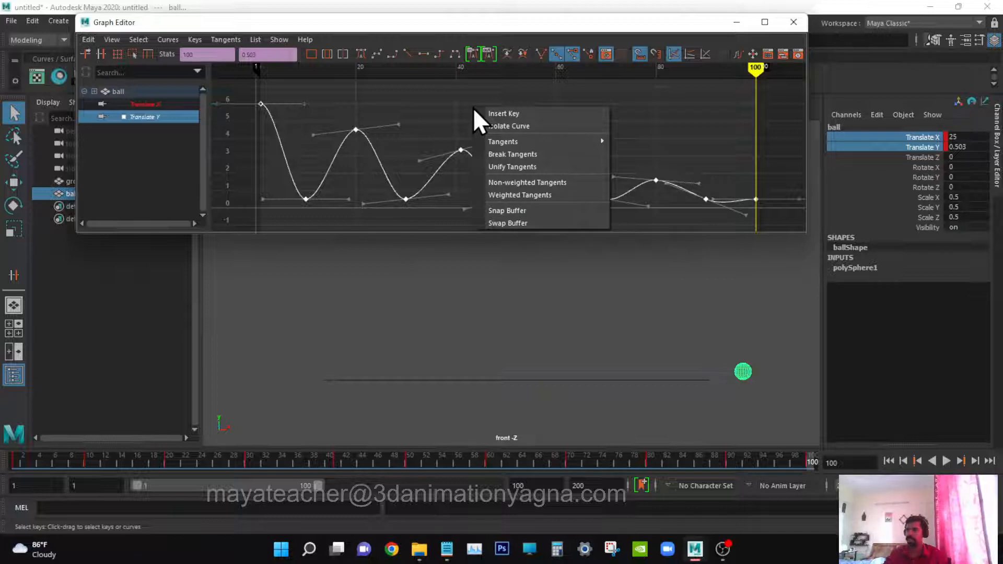
left_click(540, 196)
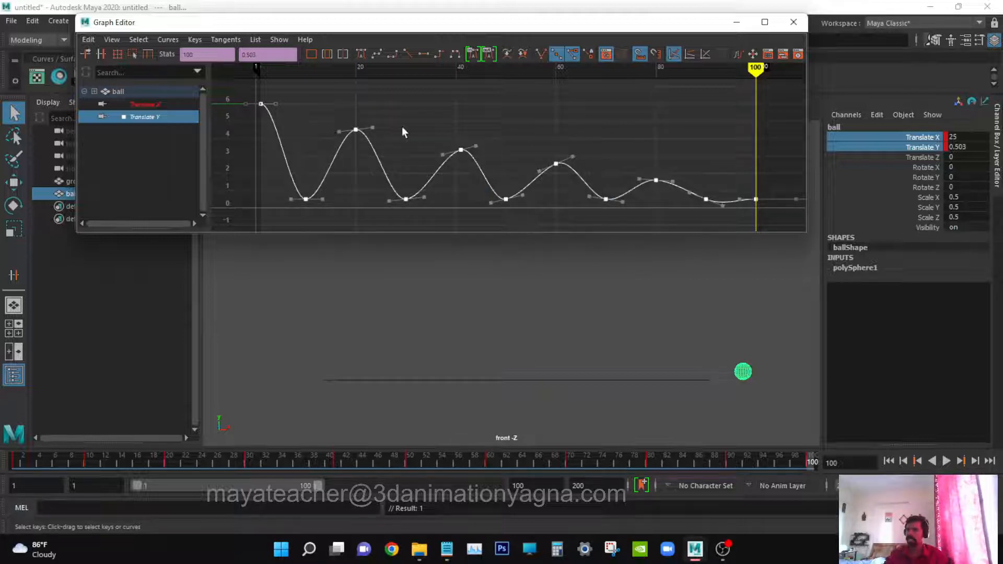
Step: Try reshaping the frame 20 peak with its outgoing tangent handle, undo it and return the curve to non-weighted tangents
left_click_drag(380, 151, 380, 151)
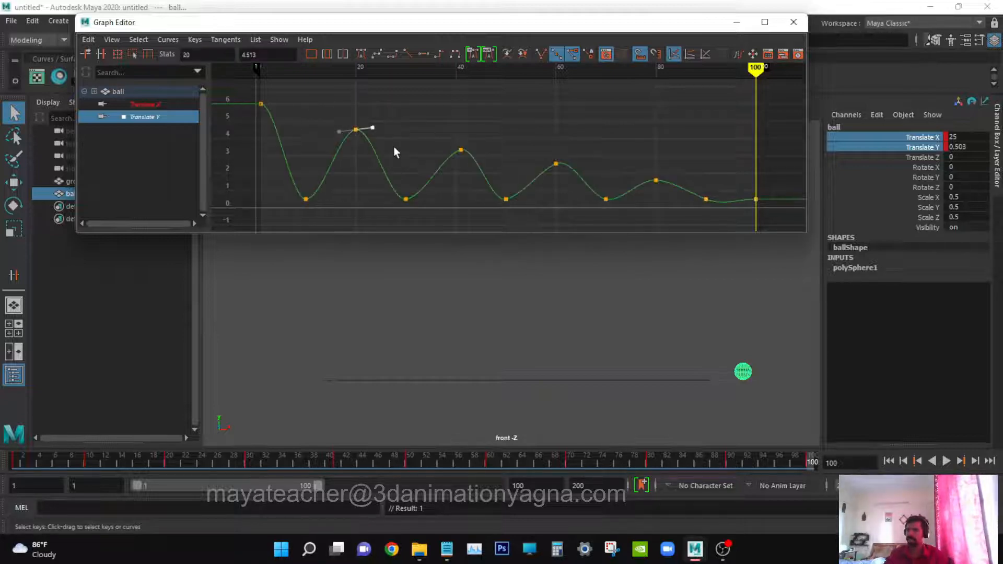
key("w")
left_click_drag(364, 111, 322, 163)
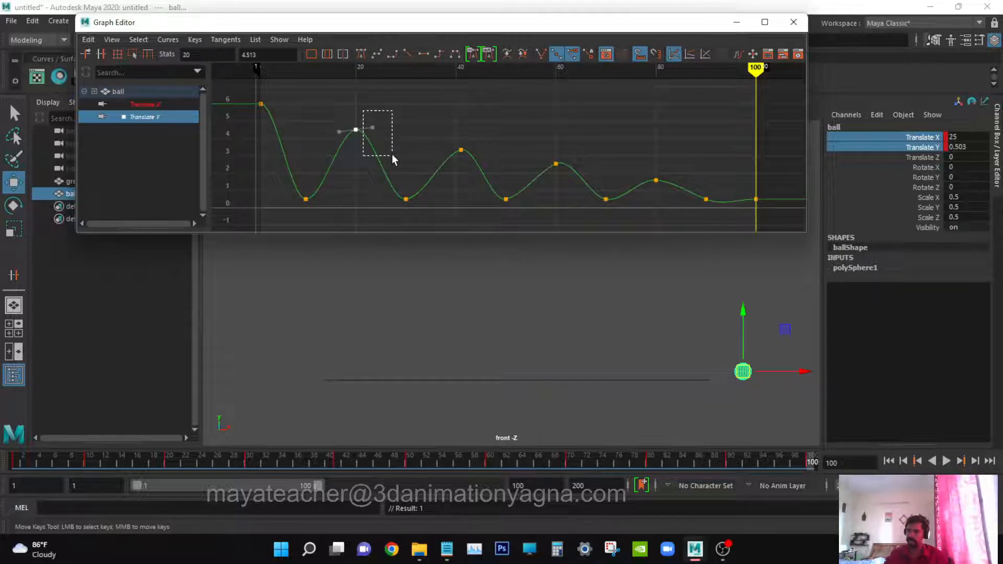
left_click_drag(393, 155, 392, 155)
mouse_move(392, 151)
middle_mouse_down()
mouse_move(392, 137)
mouse_move(390, 159)
mouse_move(392, 133)
mouse_move(410, 157)
mouse_move(443, 150)
mouse_move(398, 152)
middle_mouse_up()
key("ctrl+z")
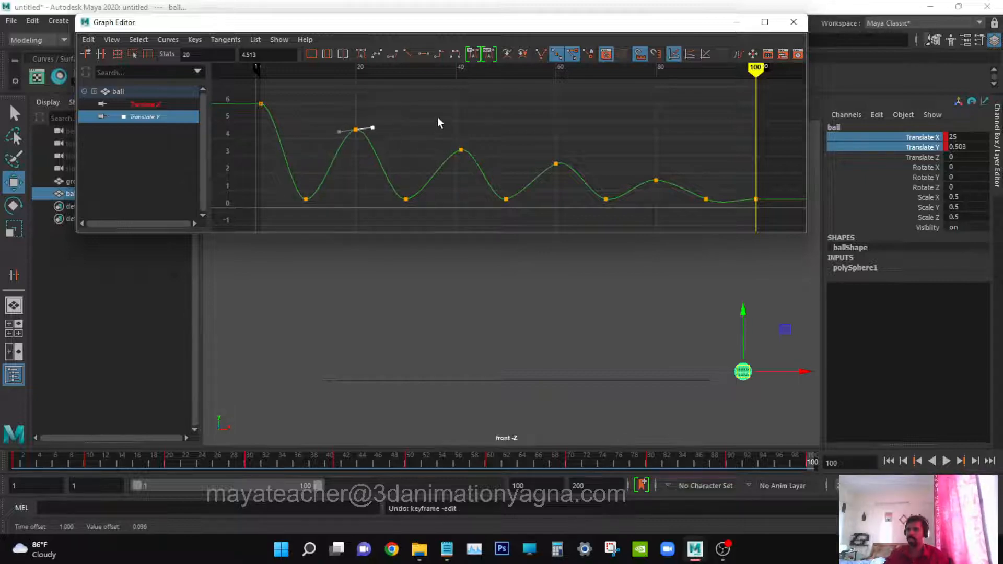
right_click(440, 119)
left_click(473, 194)
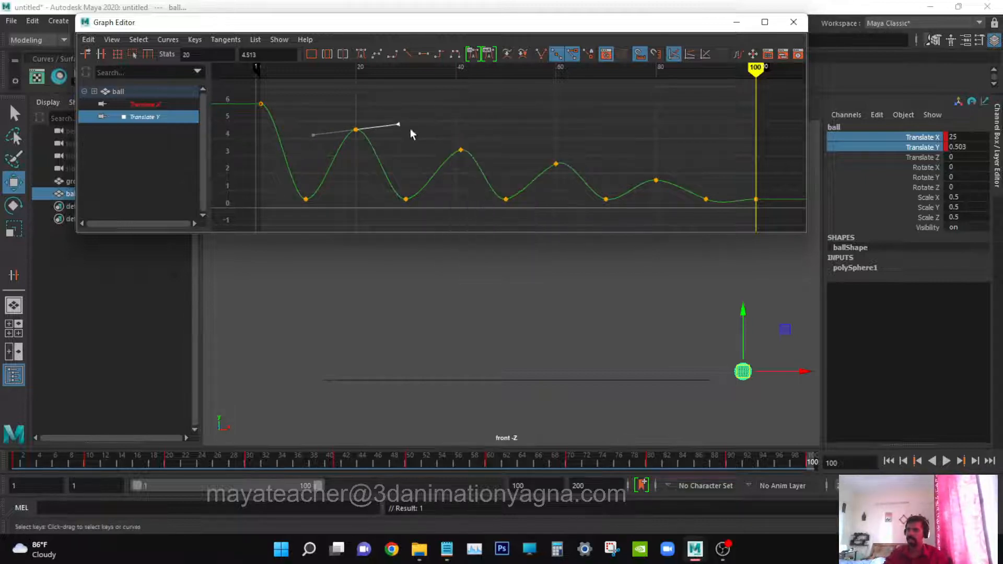
Step: Rotate the frame 20 key's outgoing tangent handle until the peak's tangent is nearly horizontal
left_click_drag(378, 112, 320, 174)
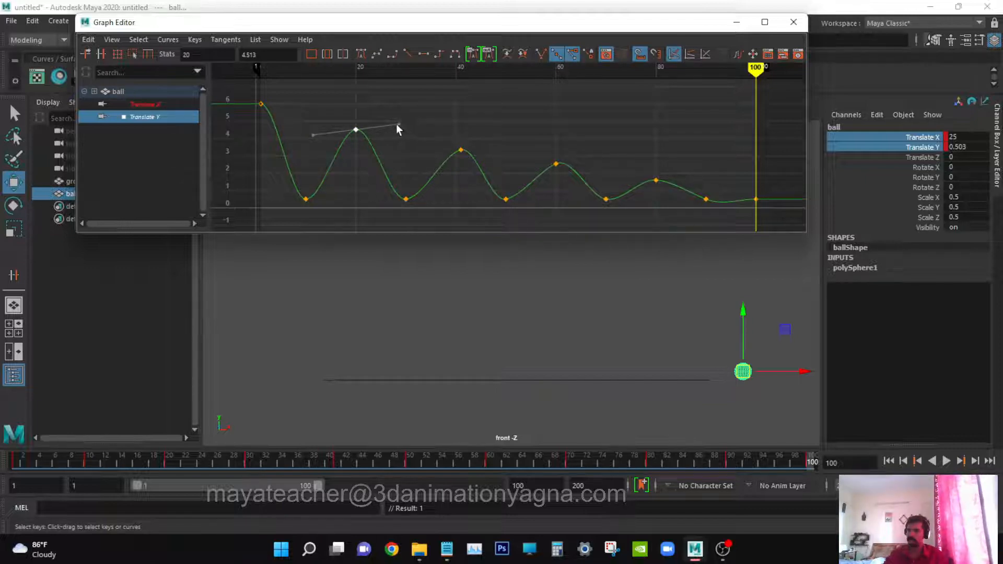
scroll(402, 124, "up", 3)
middle_click_drag(389, 121, 506, 158, "alt")
scroll(404, 153, "up", 5)
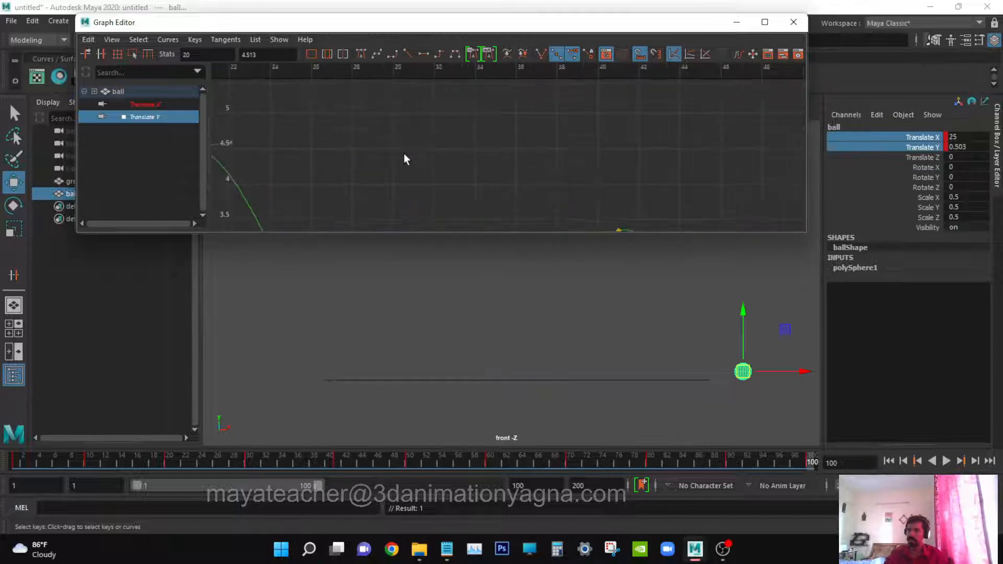
middle_click_drag(397, 152, 497, 142, "alt")
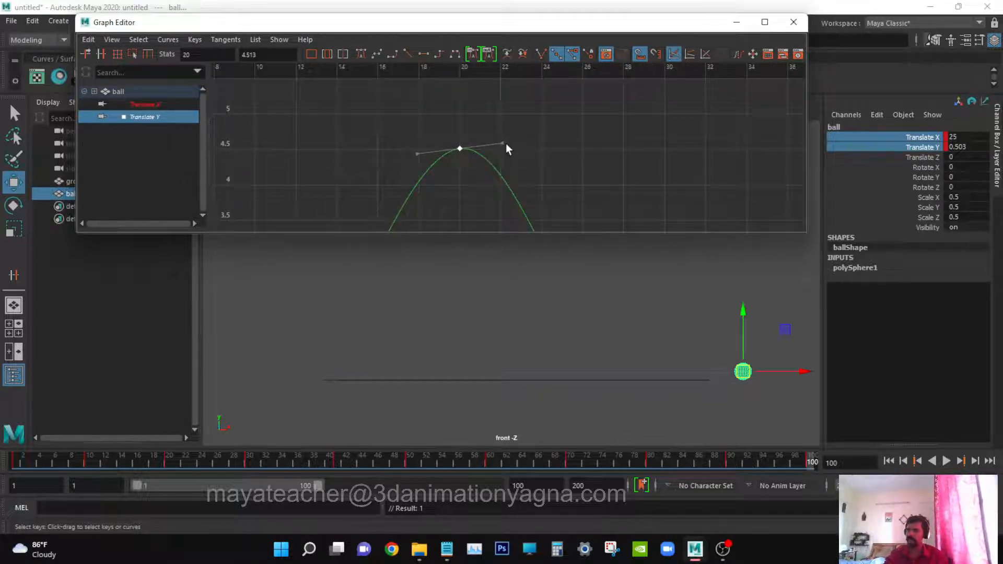
left_click_drag(490, 124, 531, 186)
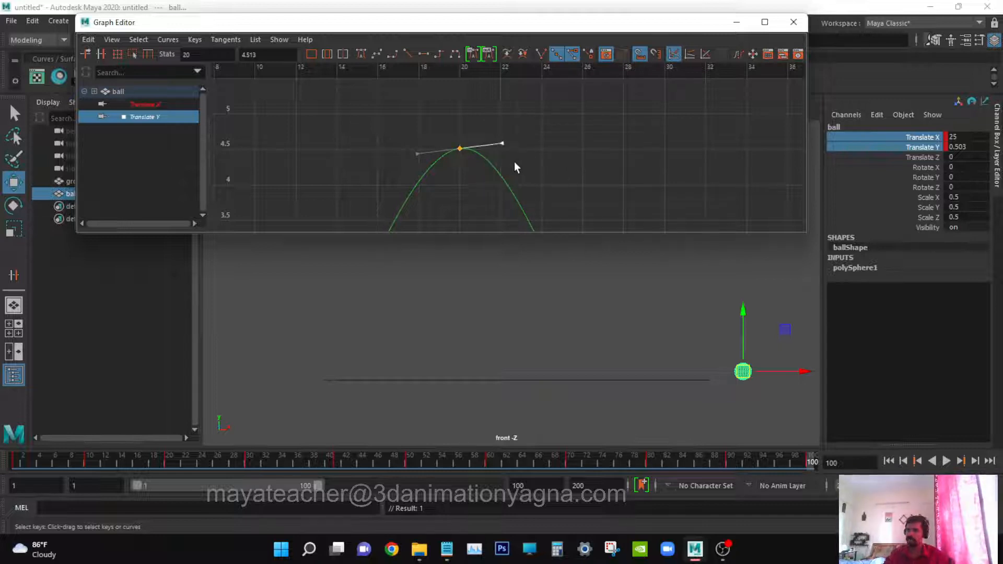
middle_click_drag(510, 178, 572, 187)
Step: Select the entire Translate Y curve and switch its keys to weighted tangents
key("a")
left_click(427, 109)
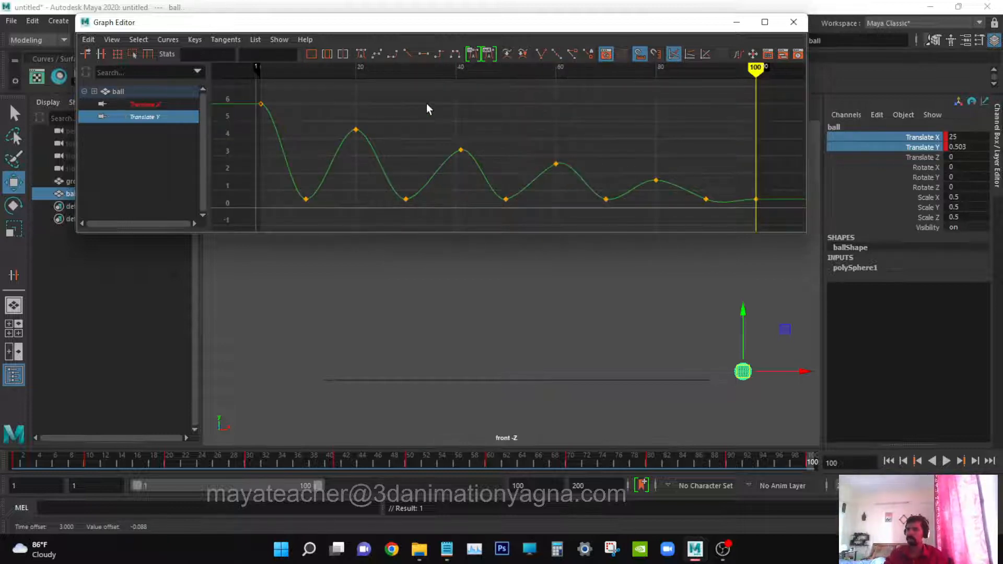
left_click(363, 152)
right_click(402, 134)
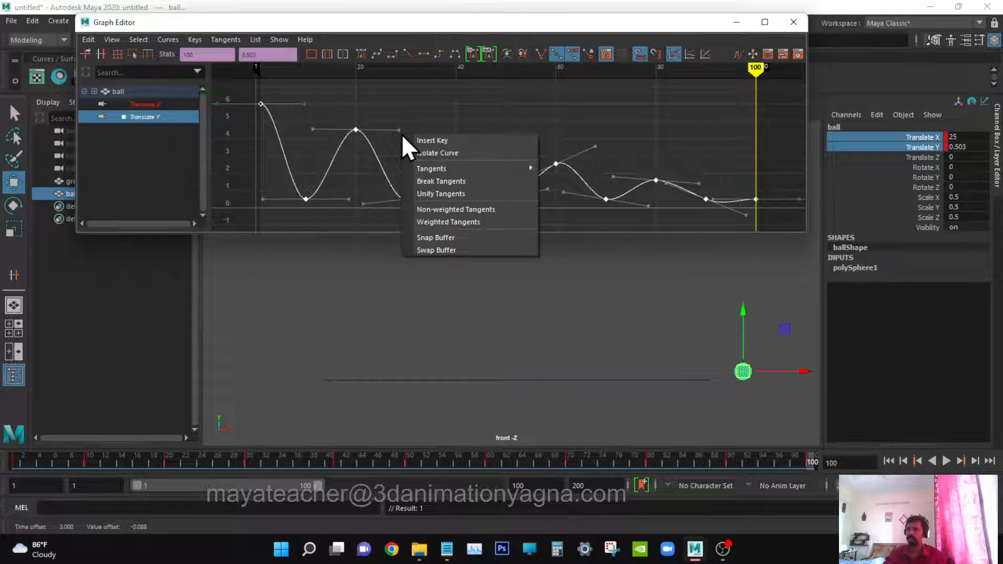
left_click(463, 221)
Step: Try lengthening the frame 20 key's outgoing weighted tangent handle to widen the peak
left_click_drag(362, 105, 387, 163)
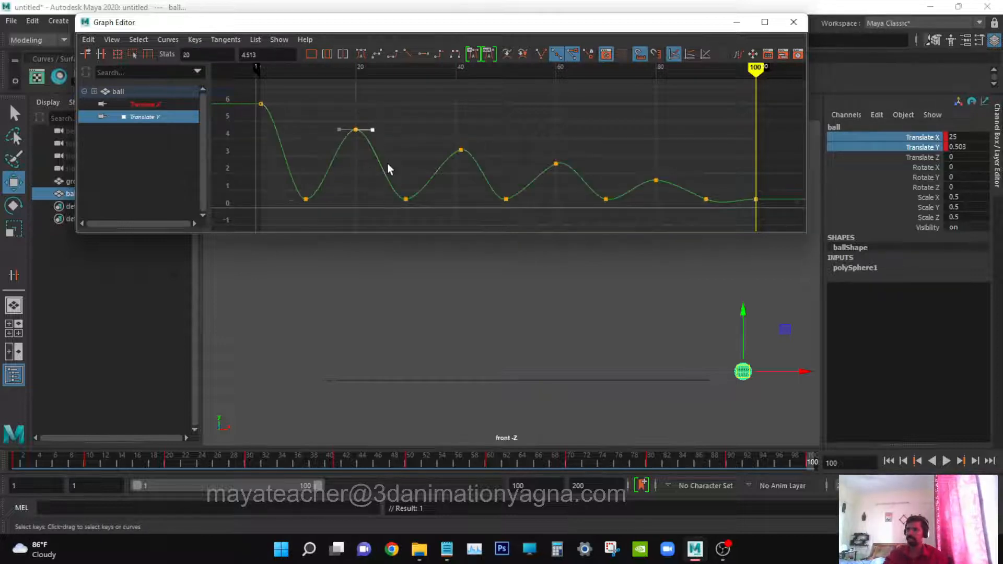
mouse_move(387, 152)
middle_mouse_down()
mouse_move(444, 146)
mouse_move(392, 148)
mouse_move(432, 150)
mouse_move(399, 154)
middle_mouse_up()
key("ctrl+z")
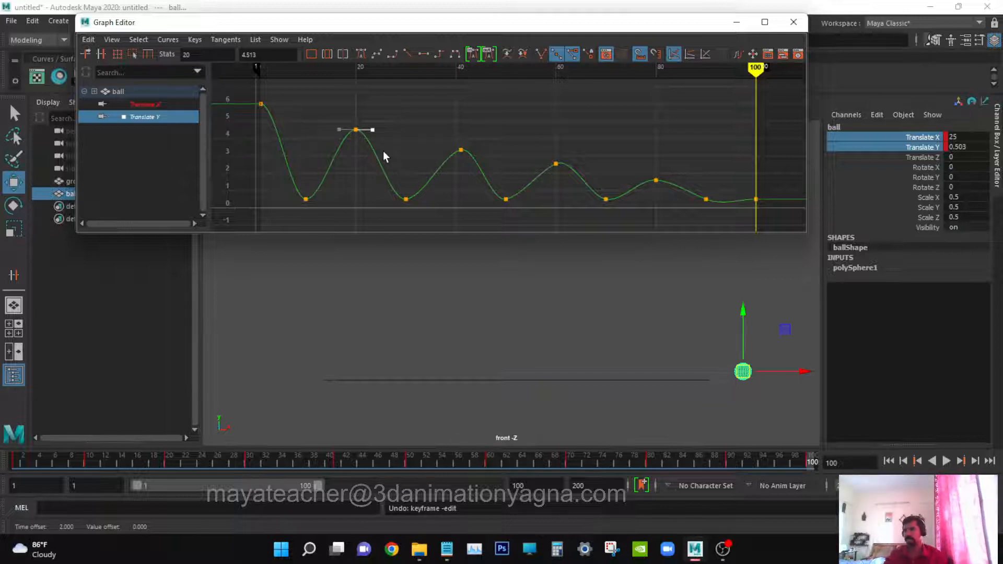
mouse_move(383, 154)
middle_mouse_down()
mouse_move(443, 136)
mouse_move(387, 143)
mouse_move(414, 141)
mouse_move(380, 150)
mouse_move(422, 136)
mouse_move(391, 151)
mouse_move(407, 143)
mouse_move(400, 158)
middle_mouse_up()
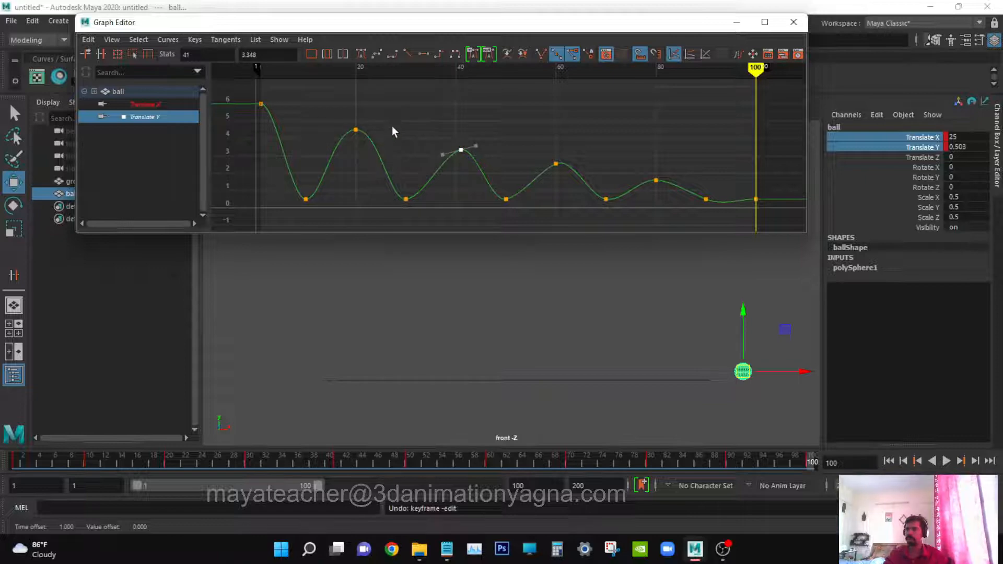
Step: Apply flat tangents to the frame 41 peak key on the Translate Y curve
left_click(423, 54)
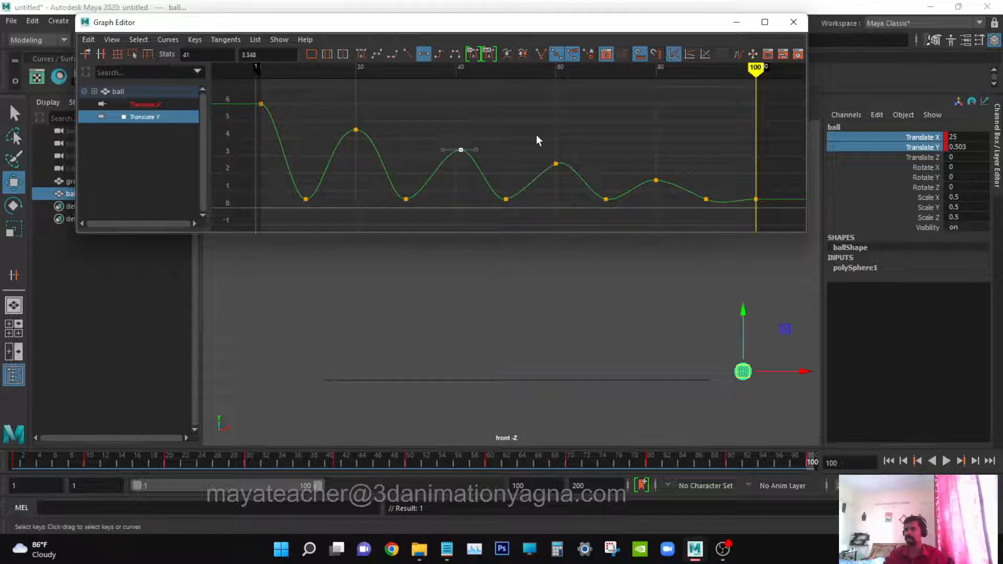
Step: Apply flat tangents to the Translate Y keys at frames 60, 80 and 90
left_click_drag(536, 134, 568, 188)
left_click(425, 56)
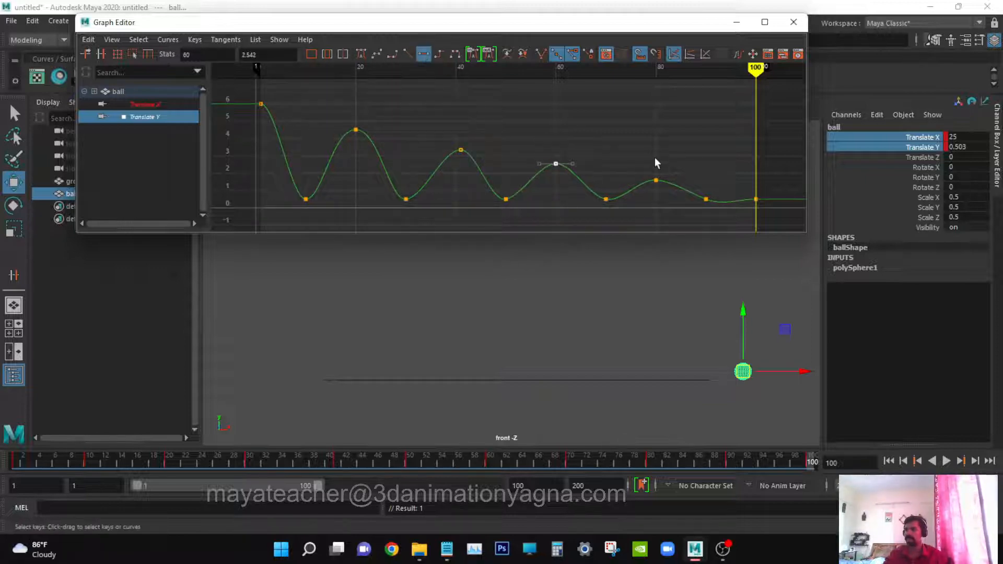
left_click_drag(654, 164, 723, 230)
left_click(425, 55)
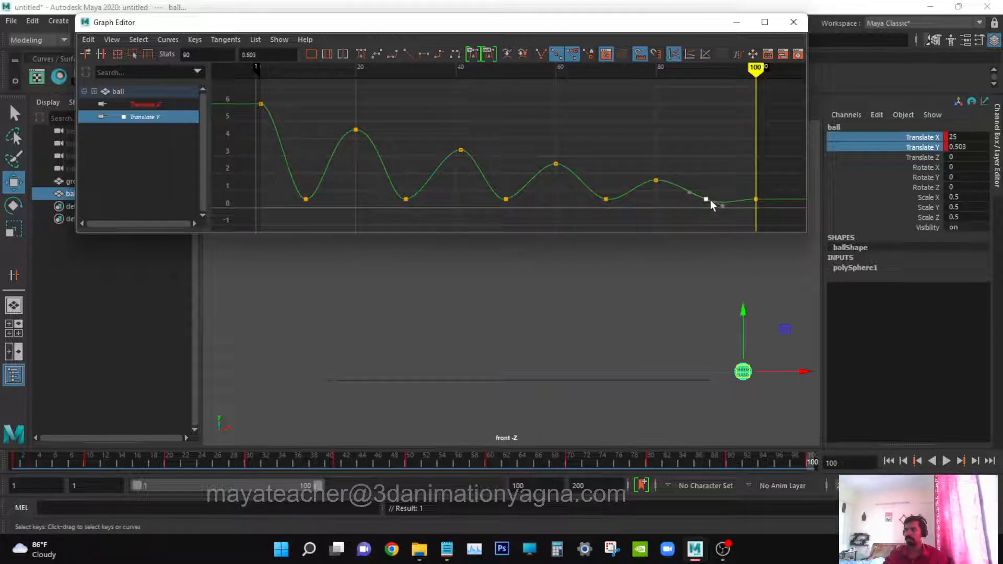
left_click(427, 58)
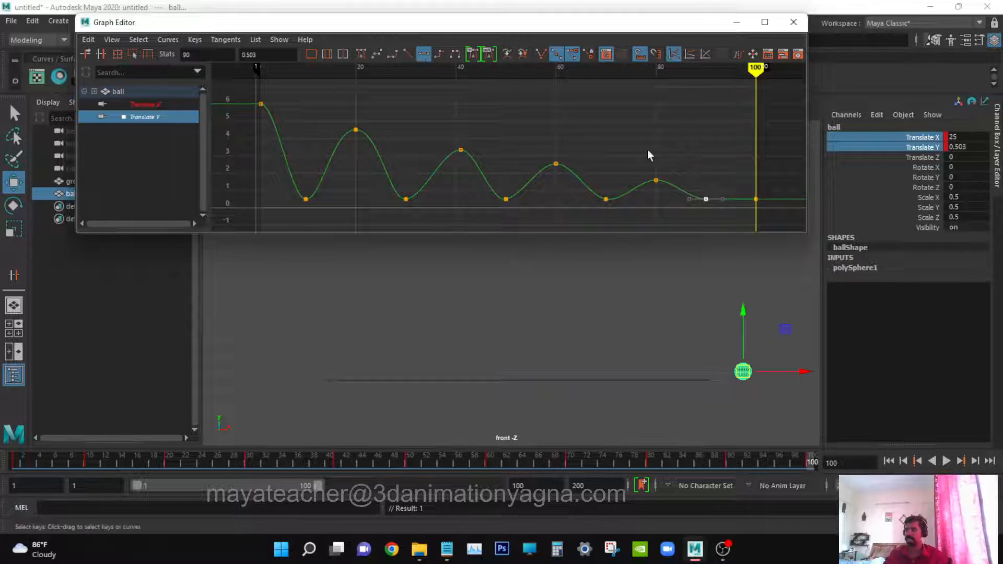
left_click(681, 172)
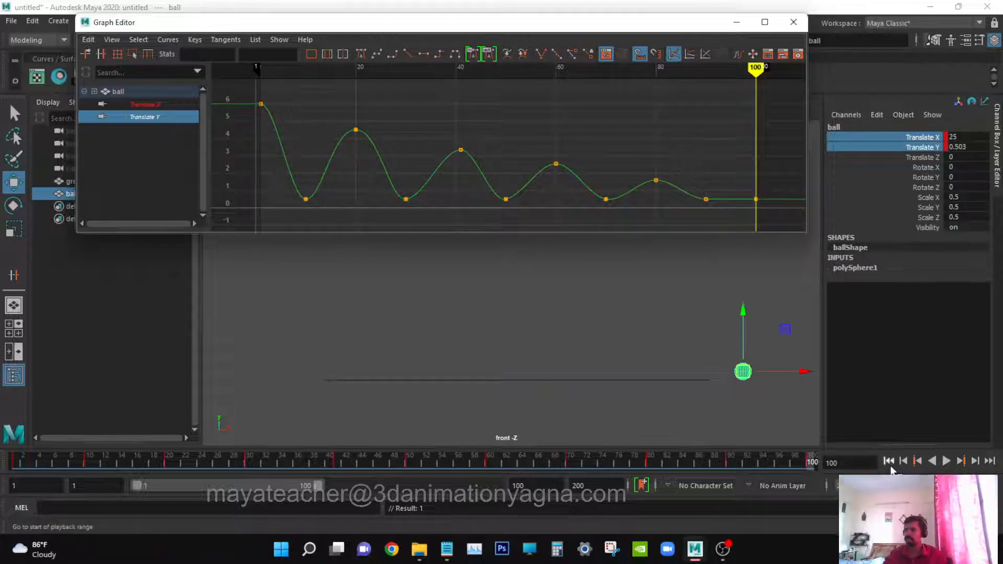
Step: Play the bounce animation from the start of the playback range and stop it after reviewing the motion
left_click(888, 461)
left_click(947, 462)
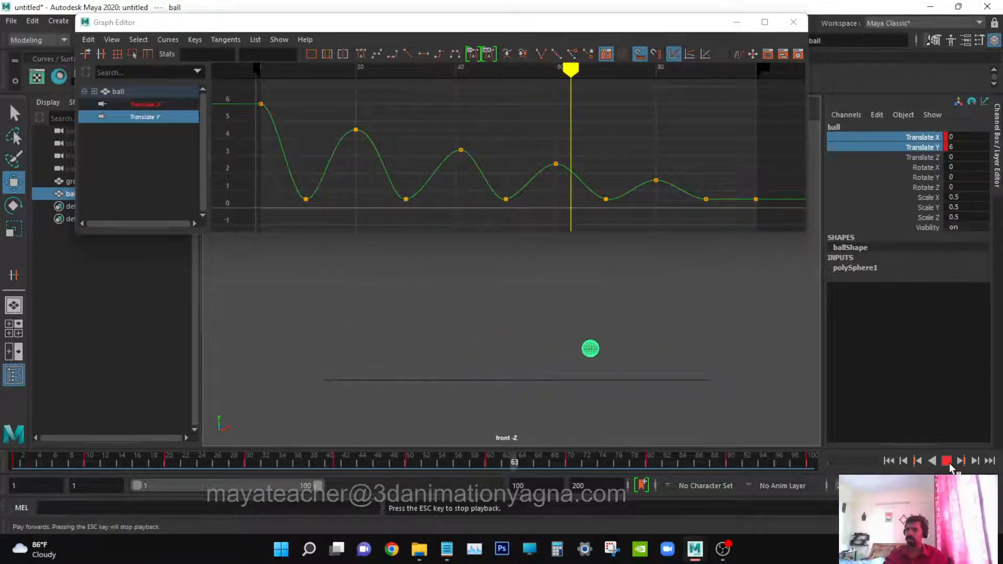
left_click(948, 462)
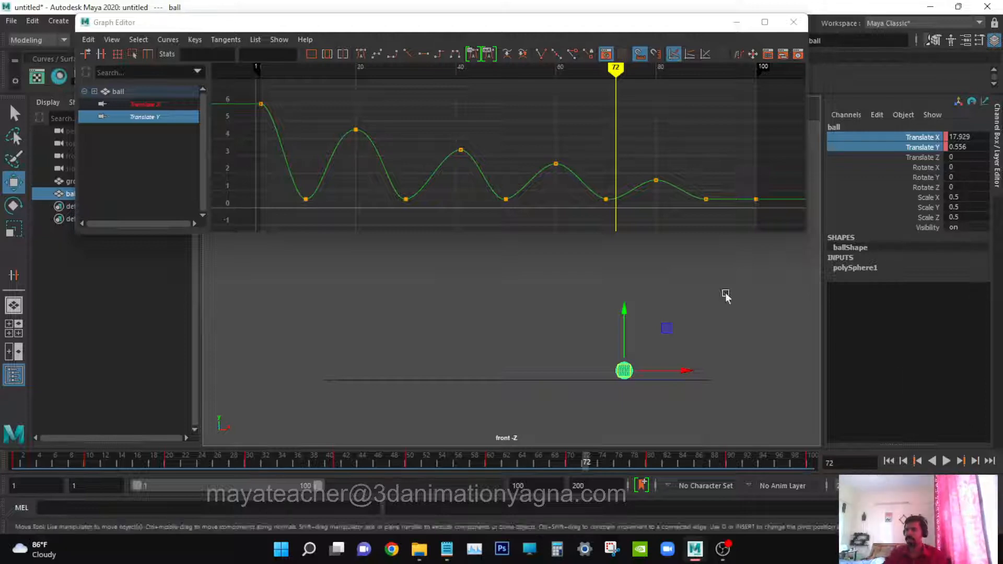
Step: Examine the Translate Y curve close up between the frame 20 peak and the frame 30 ground contact in the maximized Graph Editor
left_click_drag(321, 143, 348, 188)
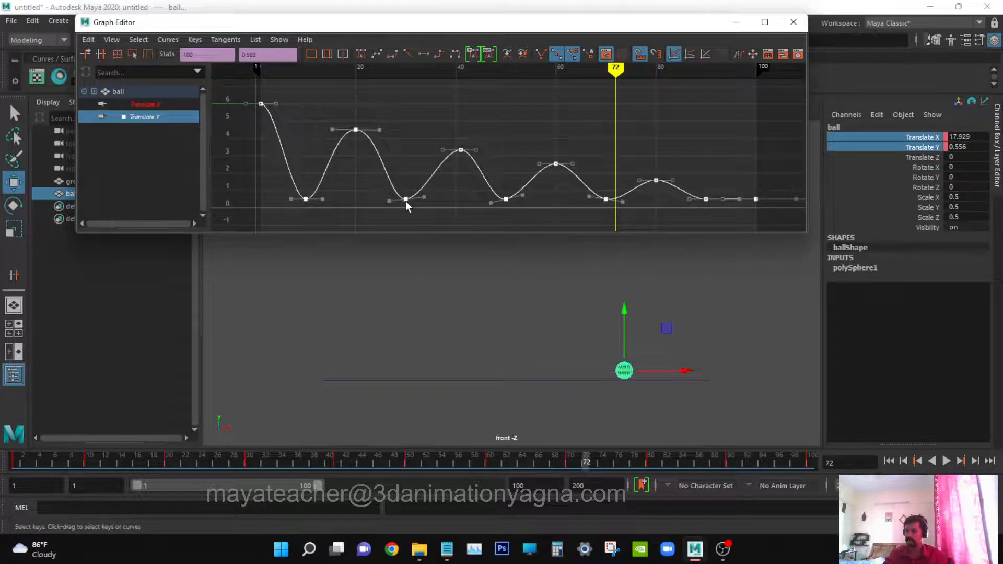
left_click_drag(341, 114, 428, 204, "ctrl+alt")
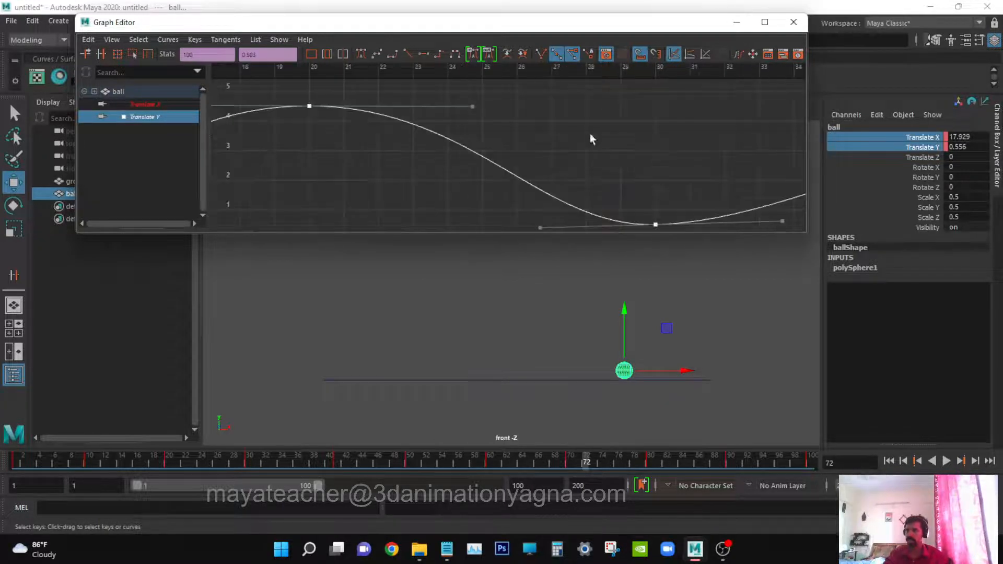
double_click(611, 24)
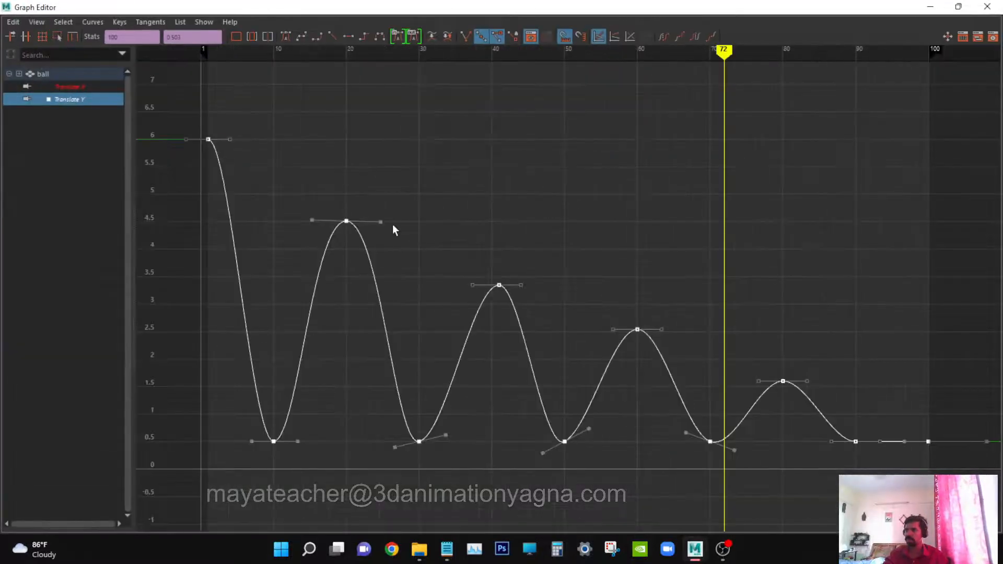
left_click_drag(320, 209, 486, 541, "ctrl+alt")
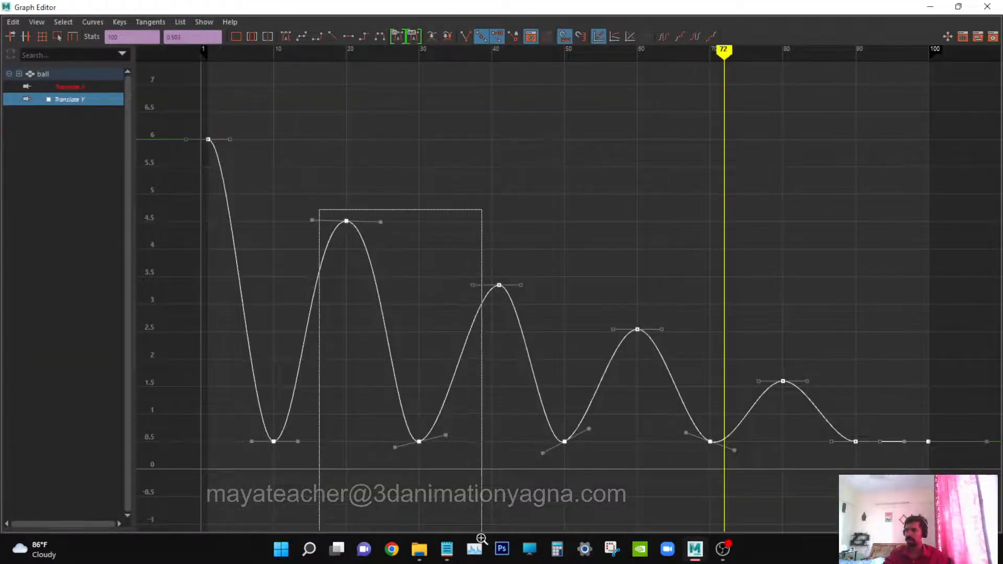
middle_click_drag(469, 272, 471, 243, "alt")
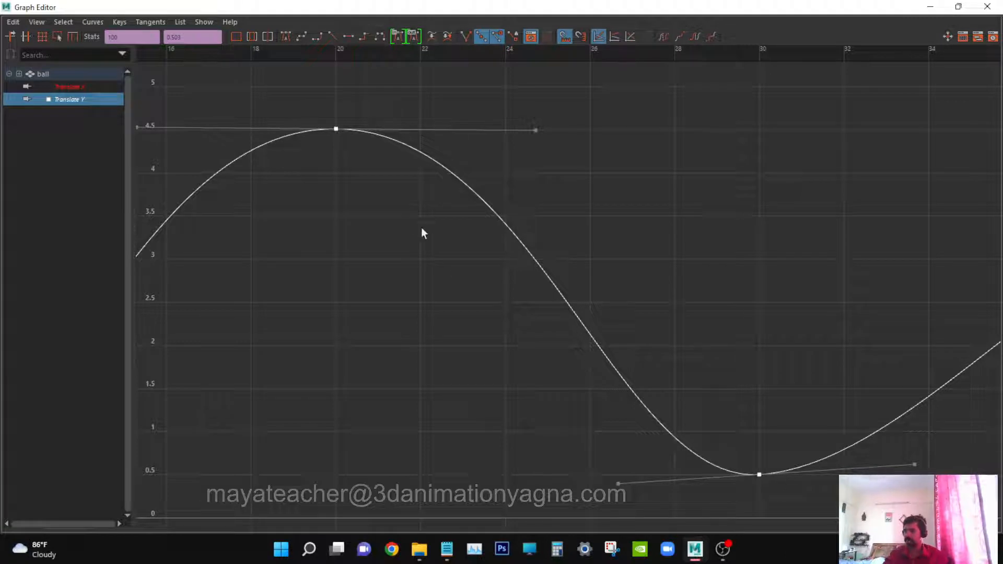
left_click(336, 128)
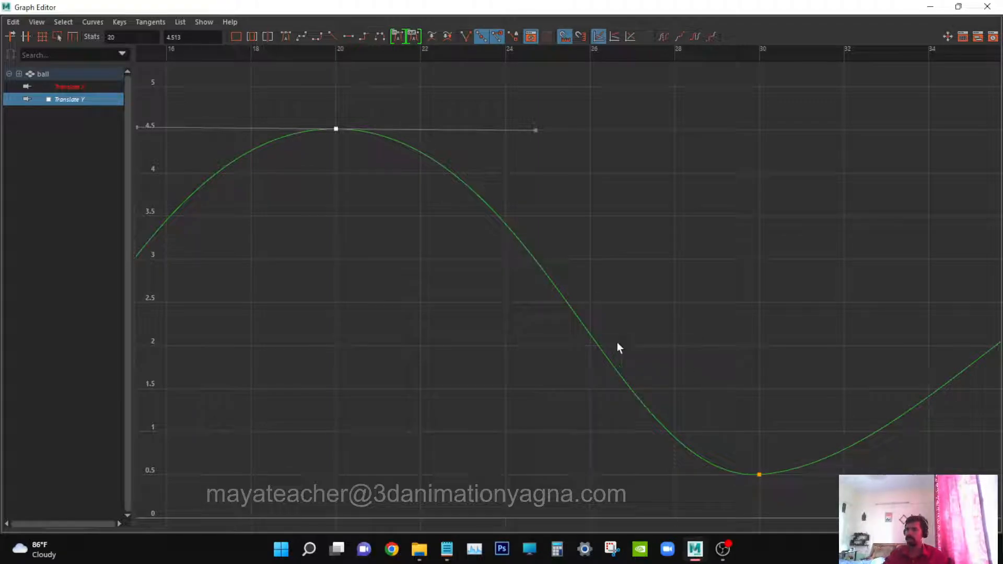
Step: Restore the Graph Editor to its smaller size and scrub the timeline to frame 30 to check the ball's contact
key("a")
double_click(537, 2)
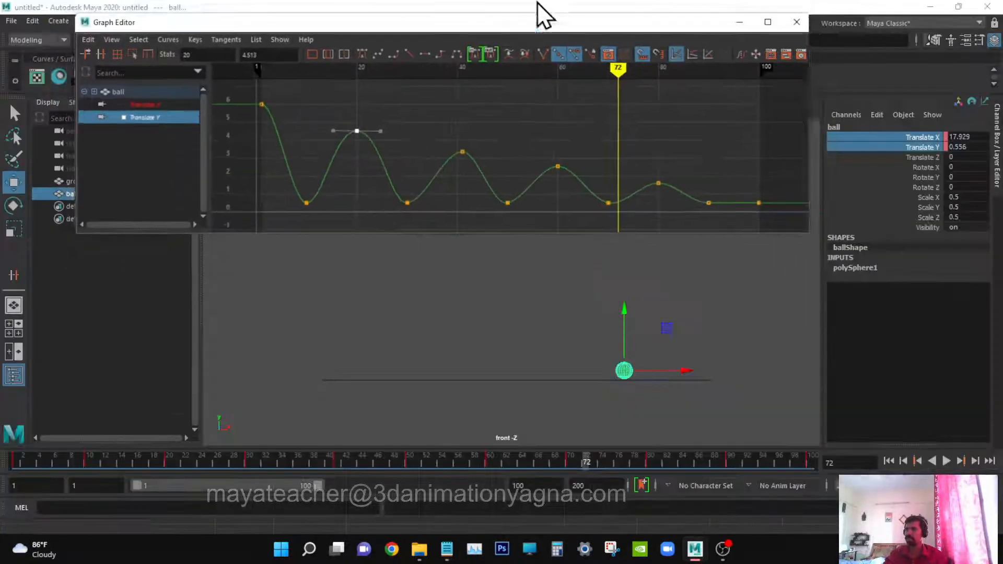
left_click_drag(555, 464, 249, 455)
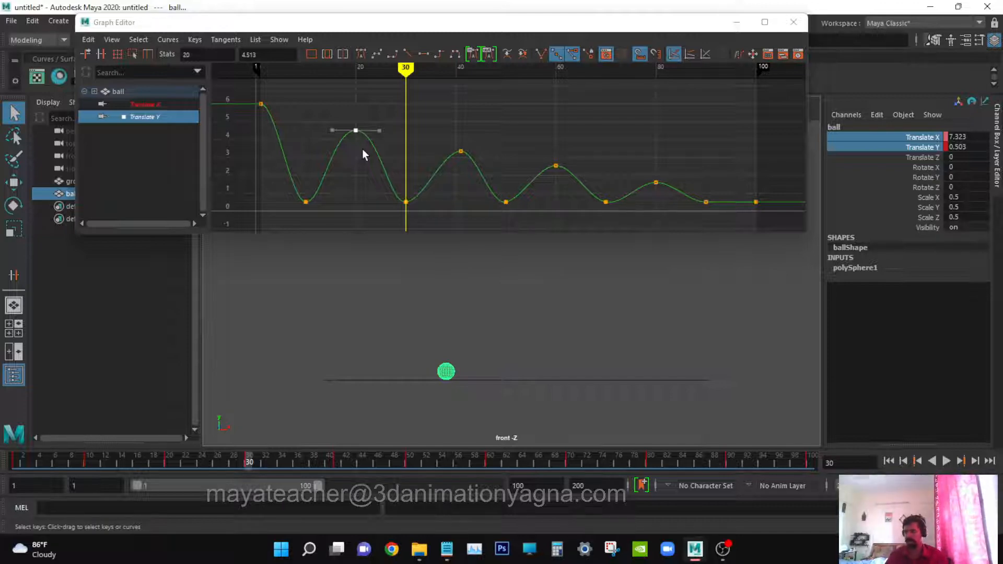
Step: Select the whole Translate Y curve in the maximized Graph Editor and break the tangents on all its keys
double_click(417, 24)
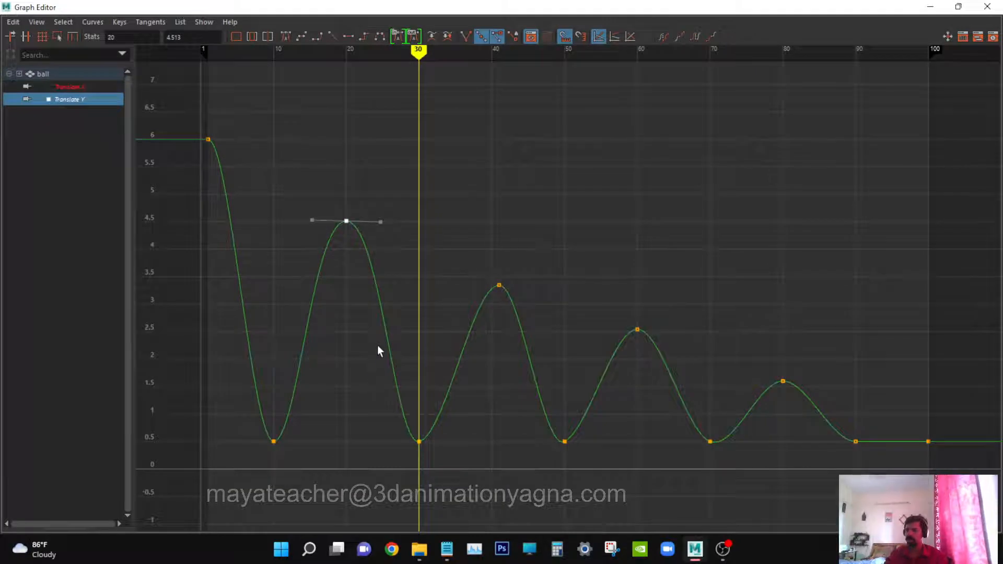
left_click_drag(379, 346, 430, 379)
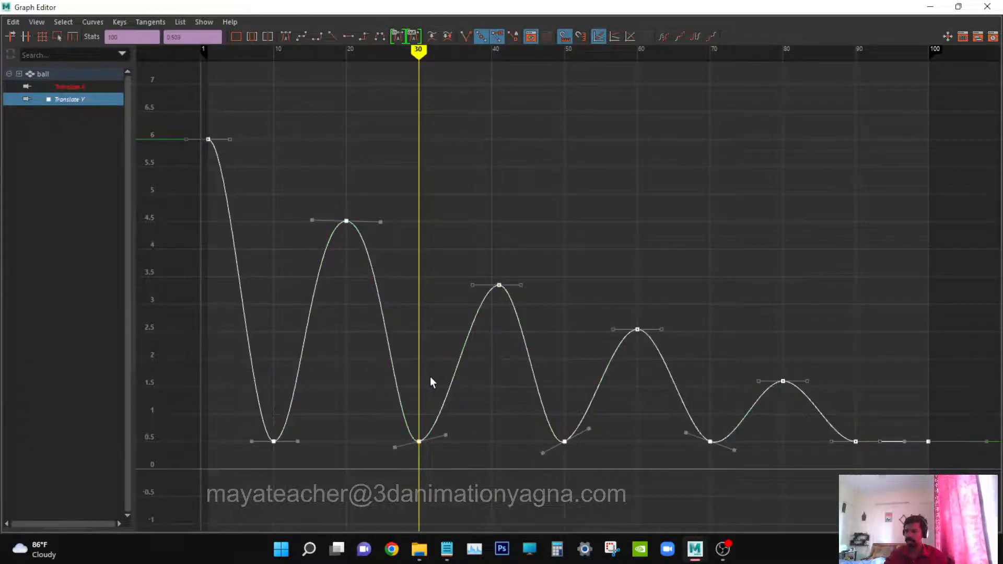
right_click(418, 288)
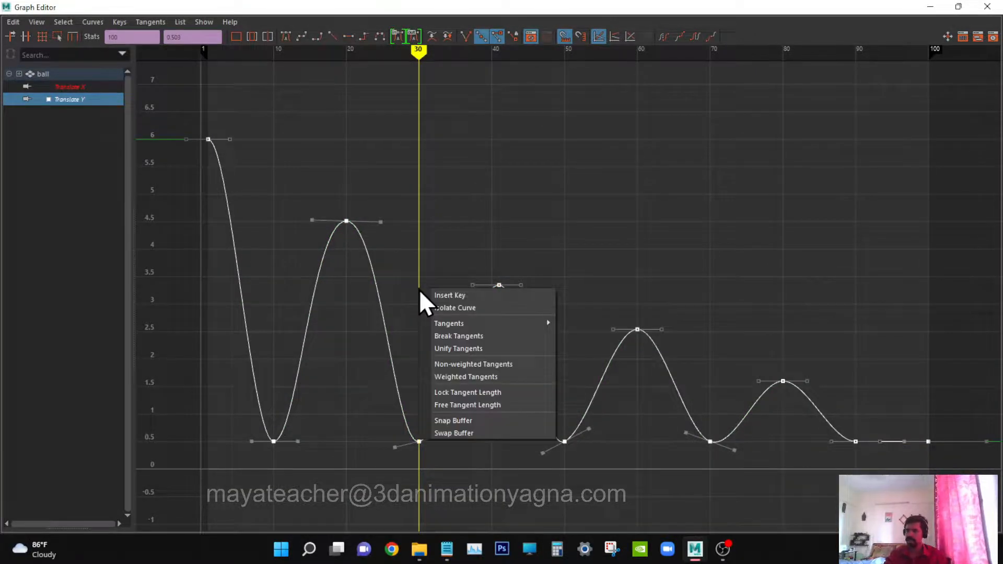
left_click(459, 335)
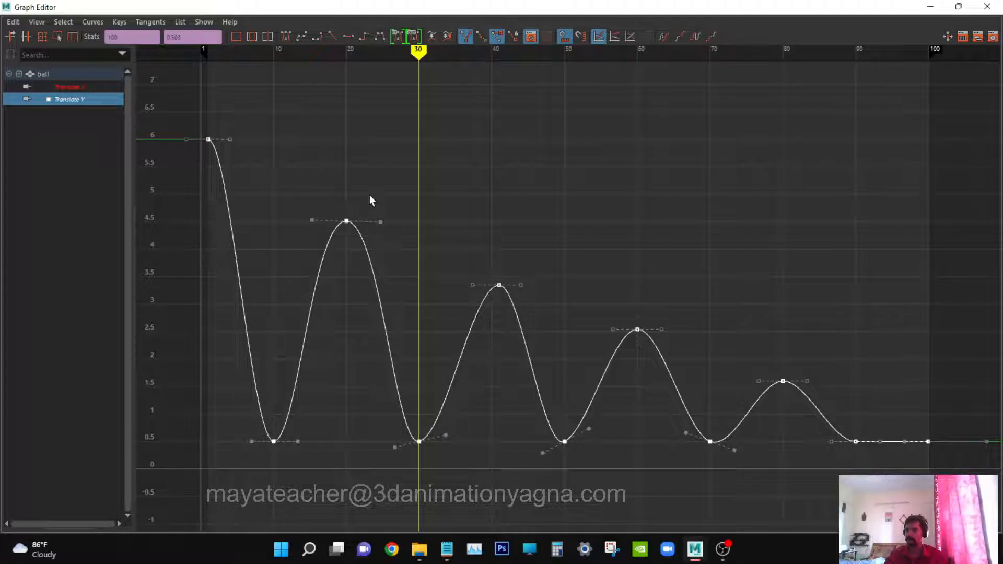
Step: Try moving the frame 20 key's outgoing tangent handle independently, and undo the change
left_click(346, 221)
left_click_drag(335, 208, 377, 237)
middle_click_drag(400, 271, 403, 211)
key("ctrl+z")
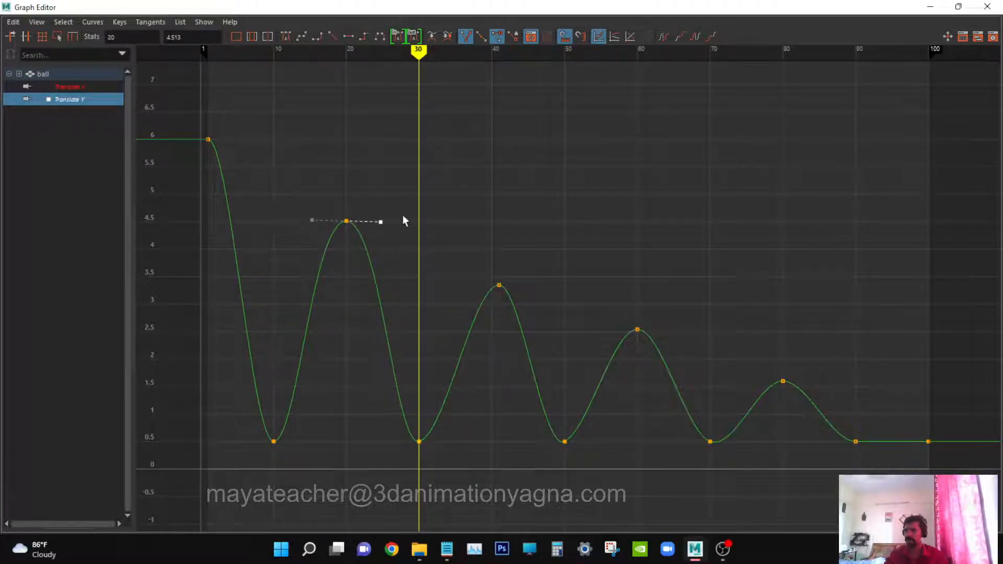
Step: Unify the tangents of the frame 20 peak key on the Translate Y curve
left_click_drag(302, 197, 396, 252)
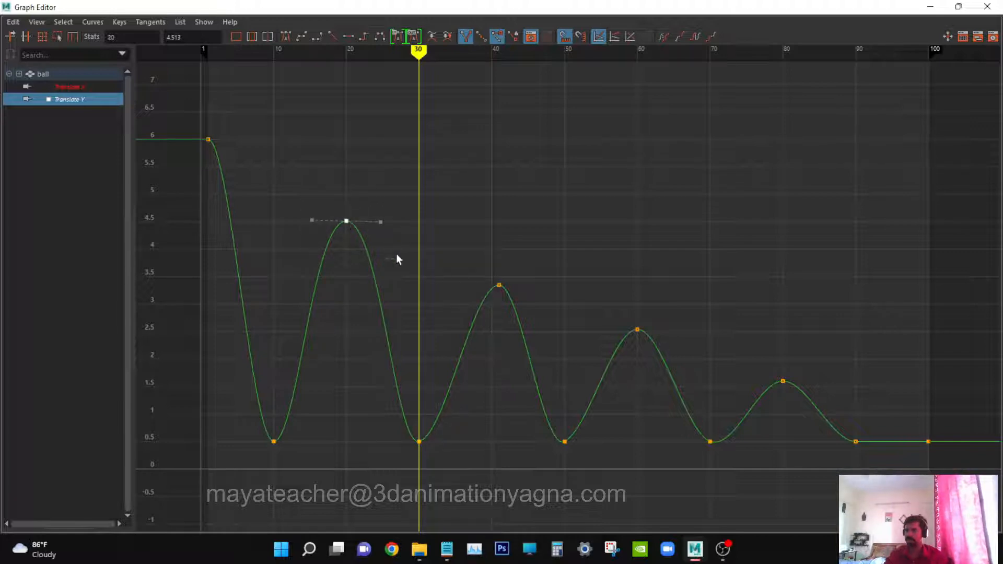
right_click(365, 219)
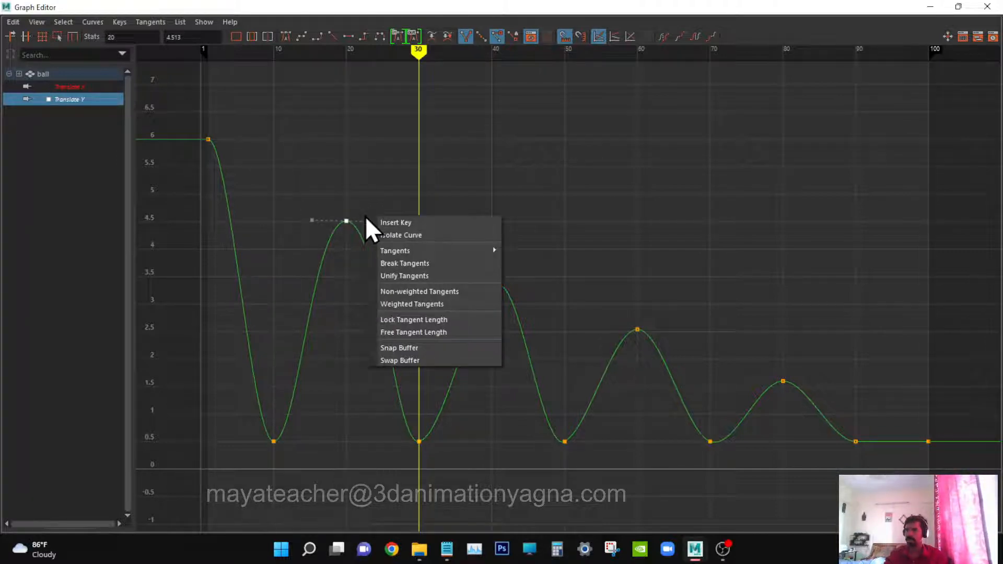
right_click(359, 216)
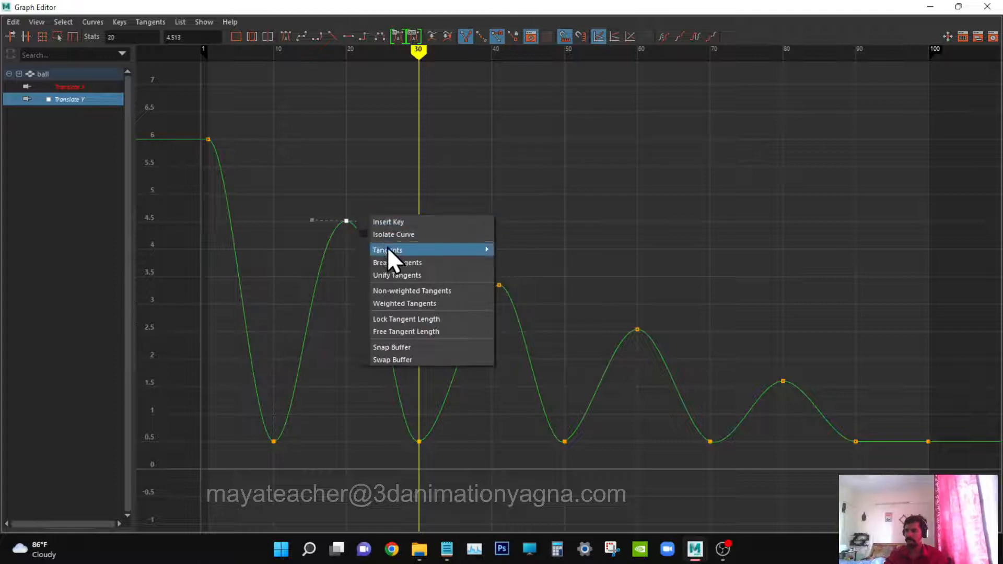
left_click(400, 276)
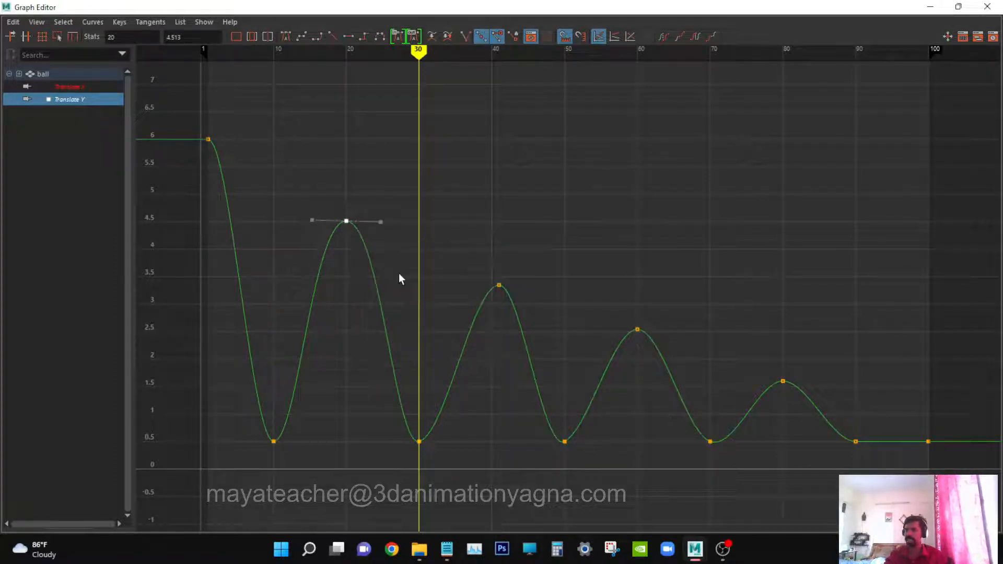
Step: Break the frame 20 key's tangents again, angle its outgoing handle steeply downward, and inspect the resulting corner
right_click(355, 223)
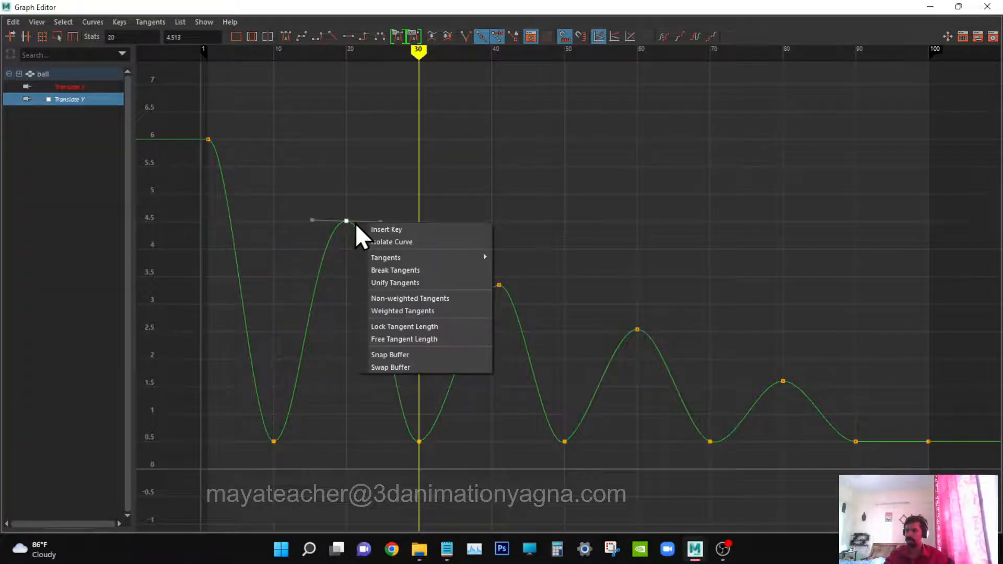
left_click(385, 270)
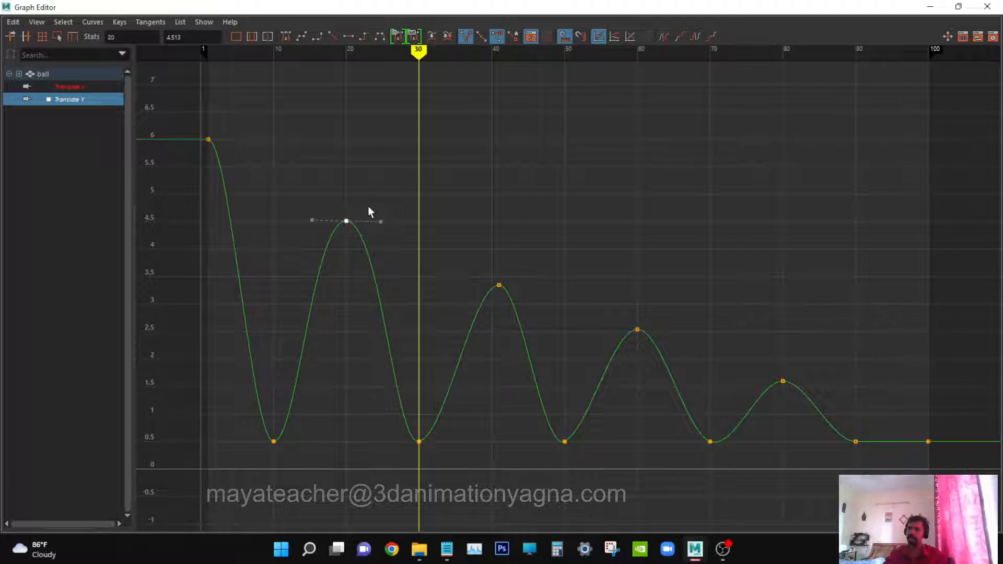
left_click(380, 222)
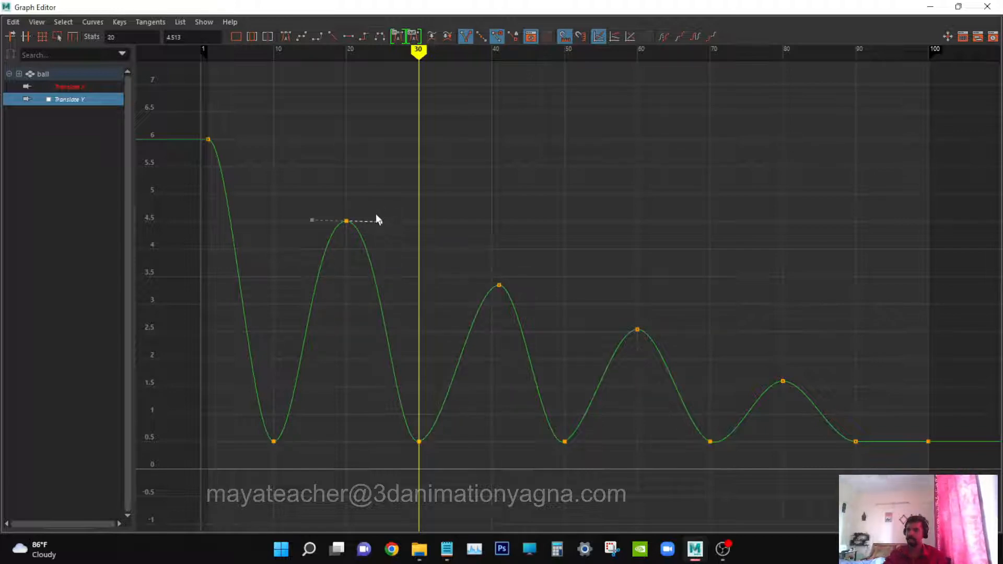
middle_click_drag(368, 246, 359, 318)
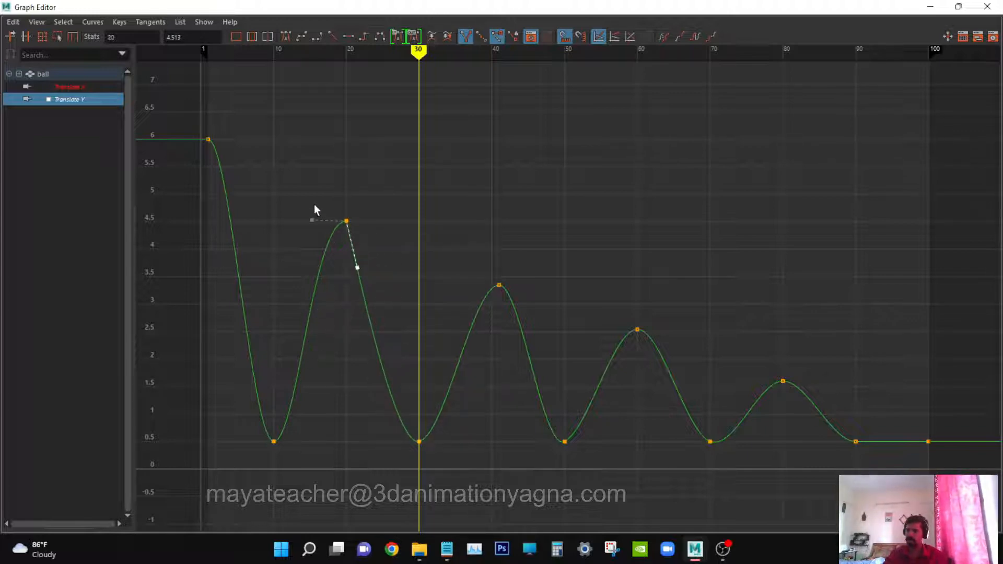
left_click_drag(258, 194, 482, 505, "ctrl+alt")
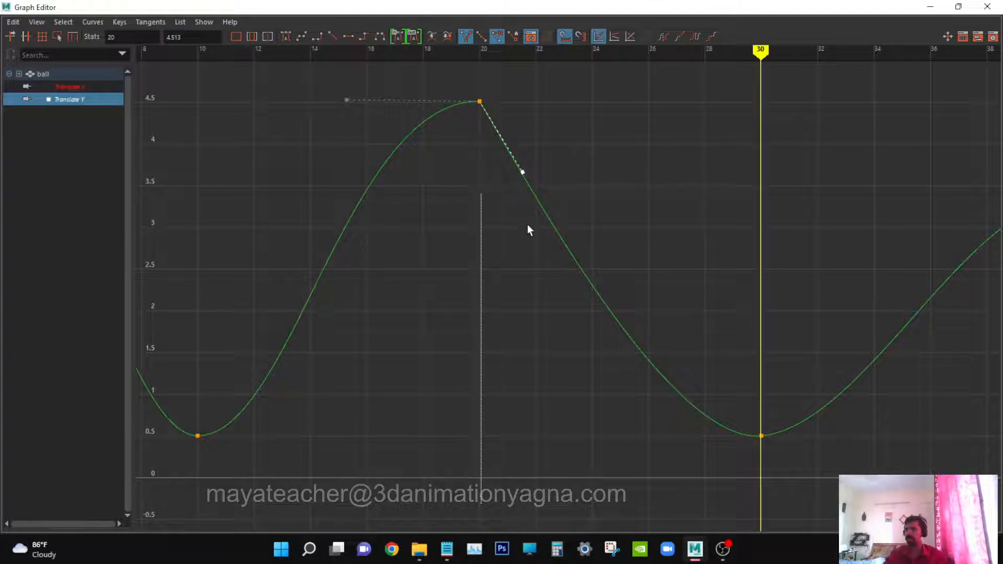
key("a")
Step: Apply flat, unified tangents to the Translate Y peak keys at frames 1, 20, 41, 60 and 80
left_click_drag(338, 203, 390, 260)
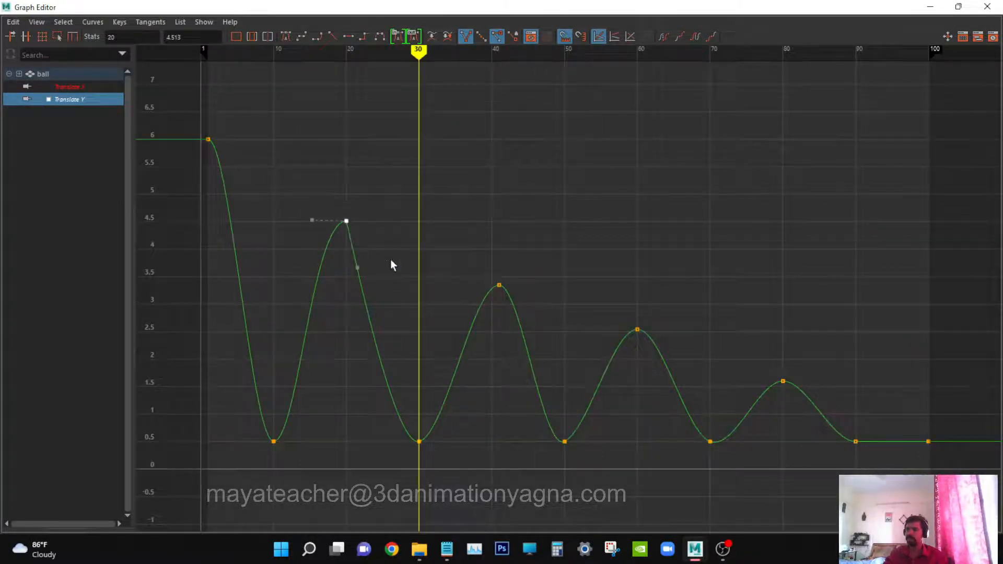
left_click_drag(337, 211, 819, 385)
left_click_drag(262, 123, 186, 162, "shift")
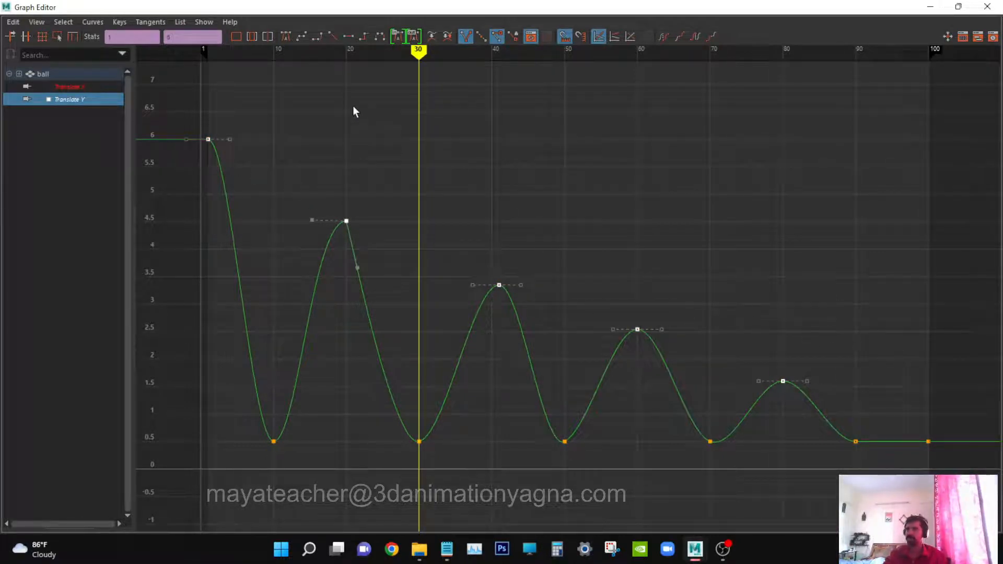
right_click(350, 224)
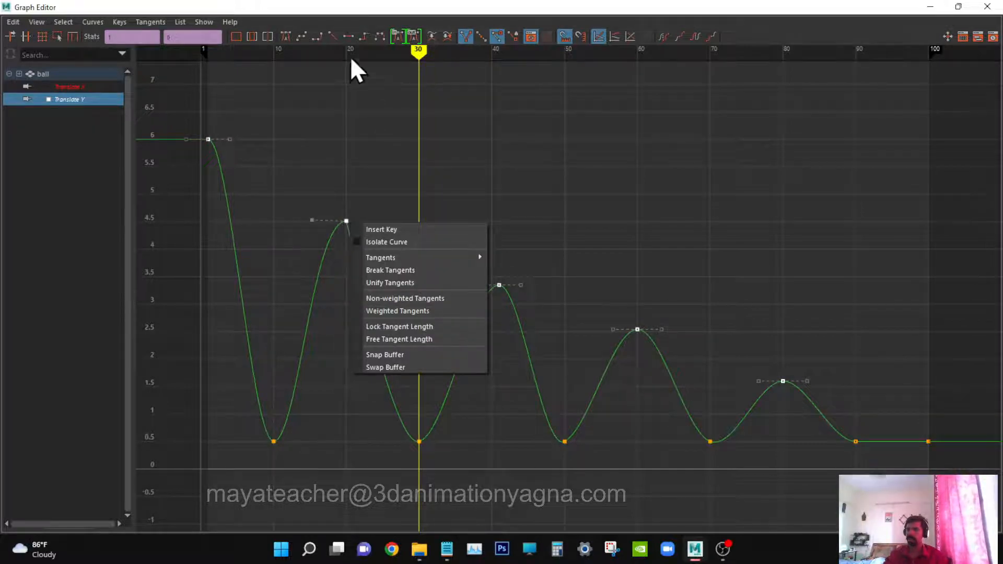
left_click(348, 36)
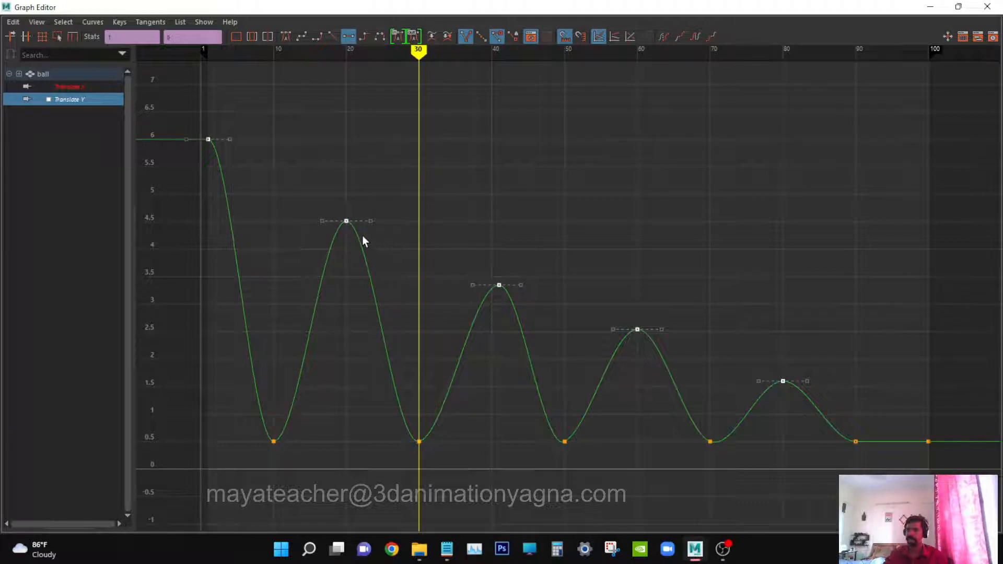
right_click_drag(347, 221, 387, 272)
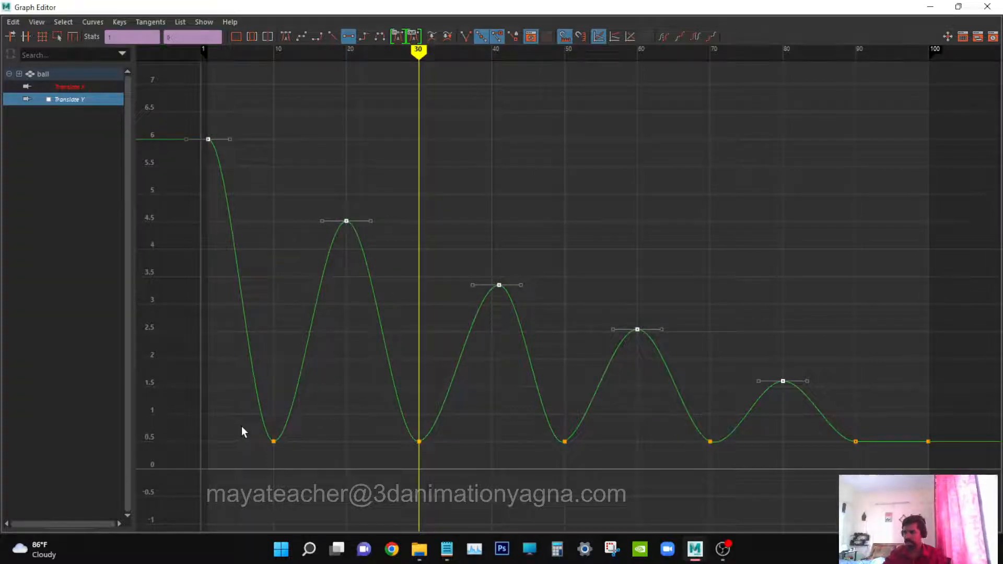
Step: Break the tangents of the Translate Y ground-contact keys at frames 10, 30, 50, 70, 90 and 100, and make them linear
left_click_drag(246, 426, 979, 459)
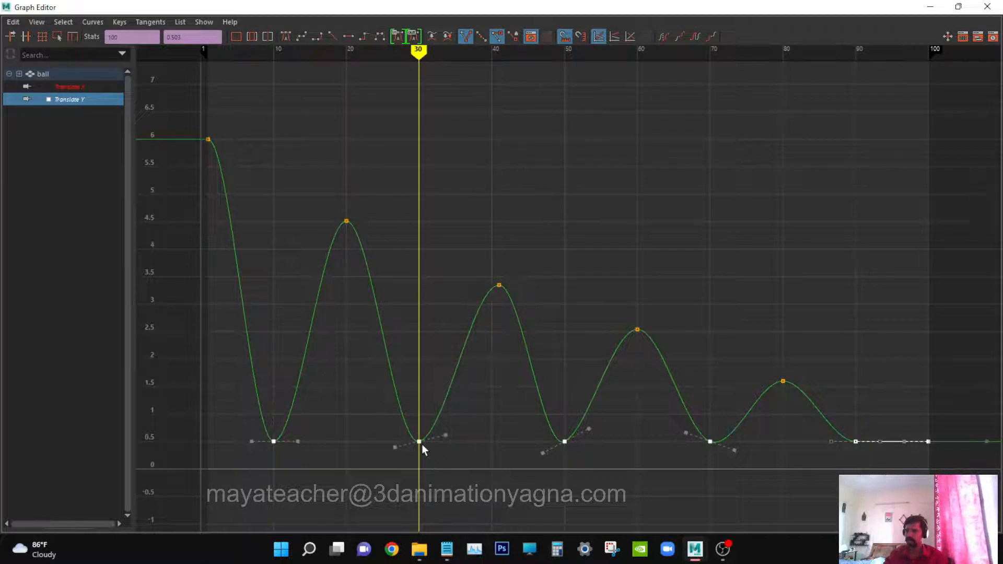
left_click_drag(246, 437, 916, 464)
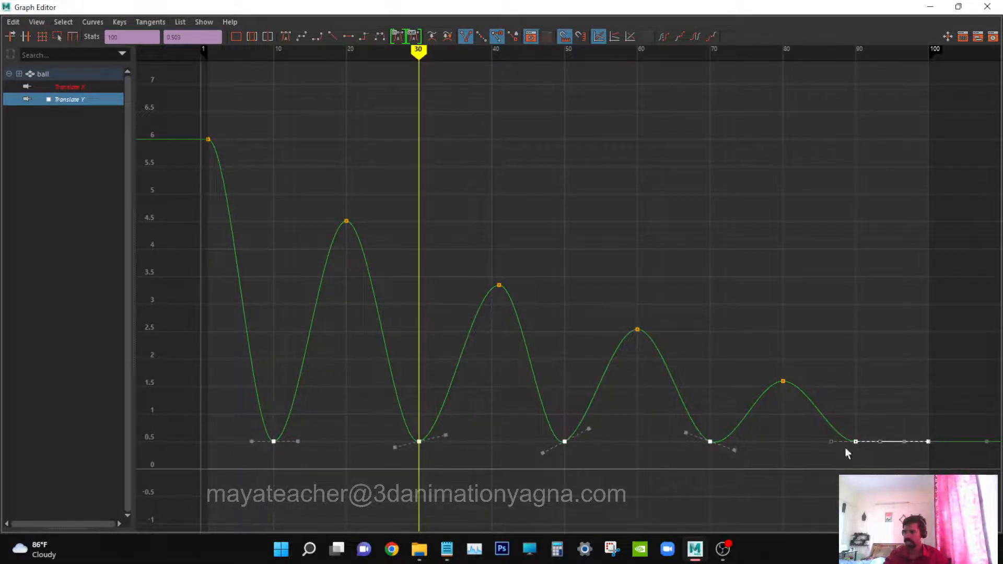
left_click_drag(972, 420, 995, 469, "shift")
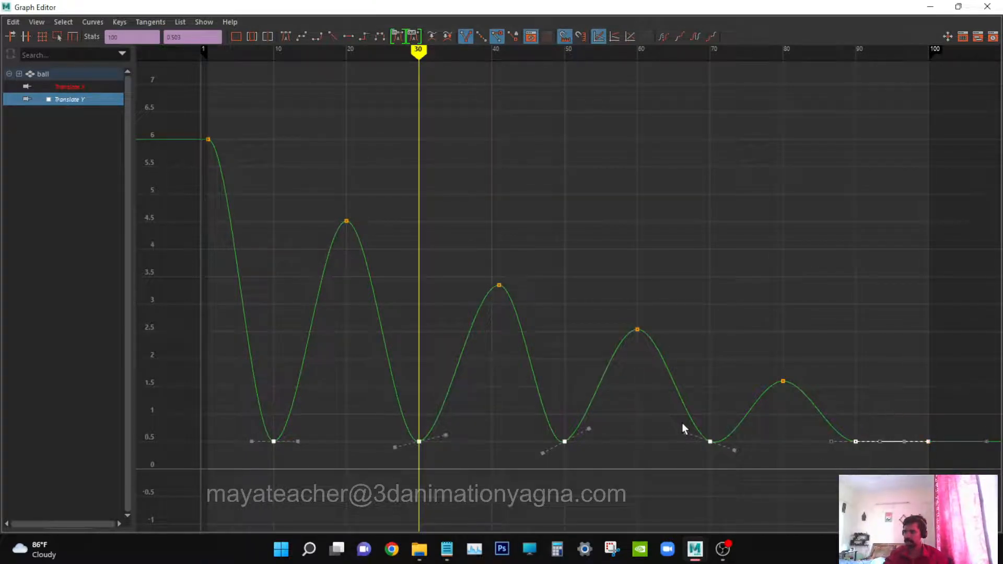
right_click(657, 429)
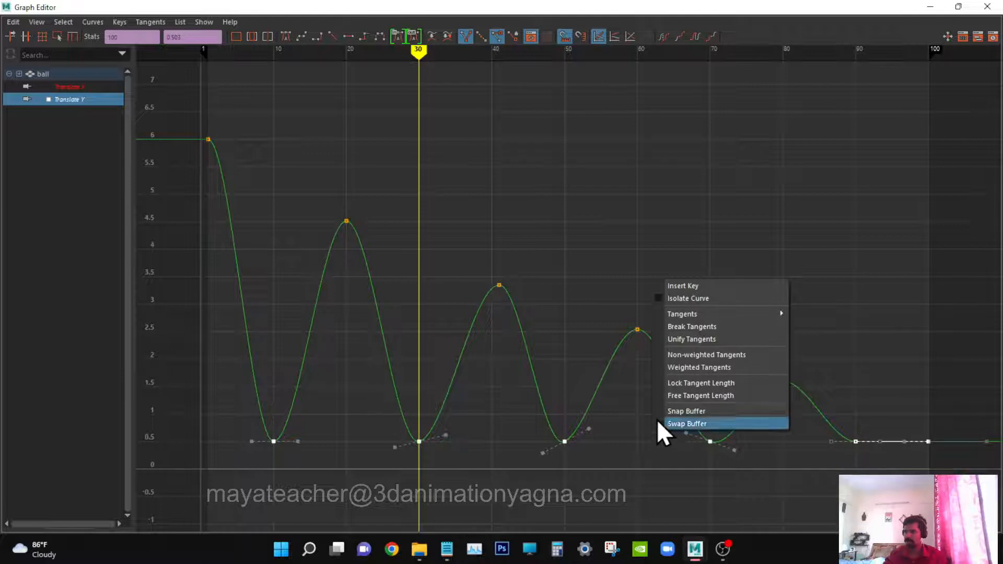
left_click(694, 328)
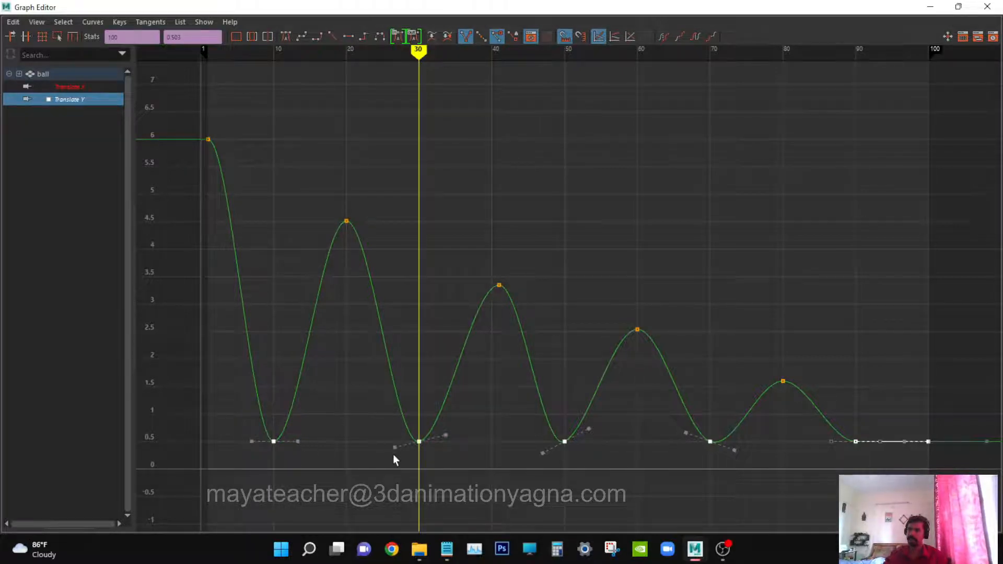
left_click(333, 36)
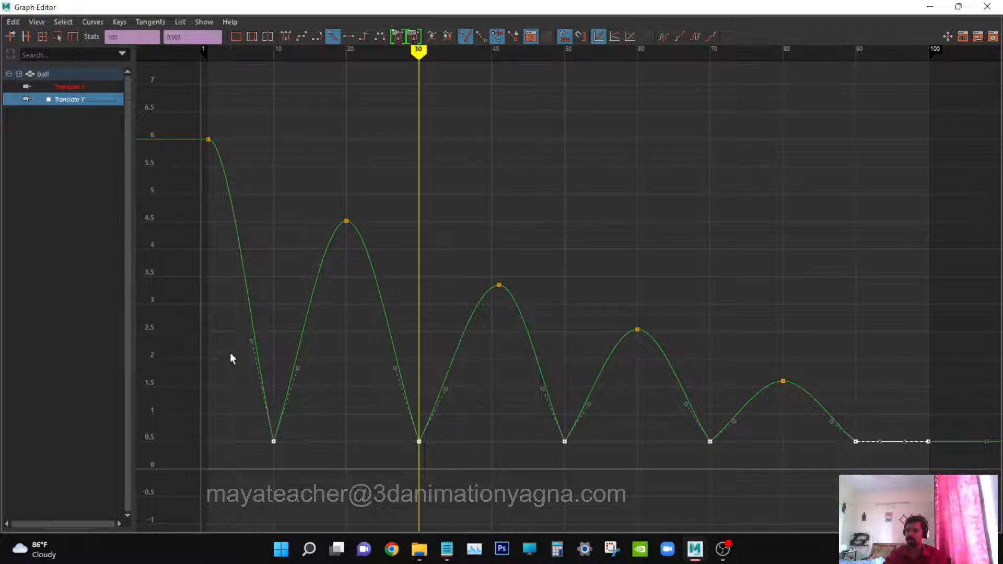
key("a")
left_click_drag(258, 186, 526, 448, "ctrl+alt")
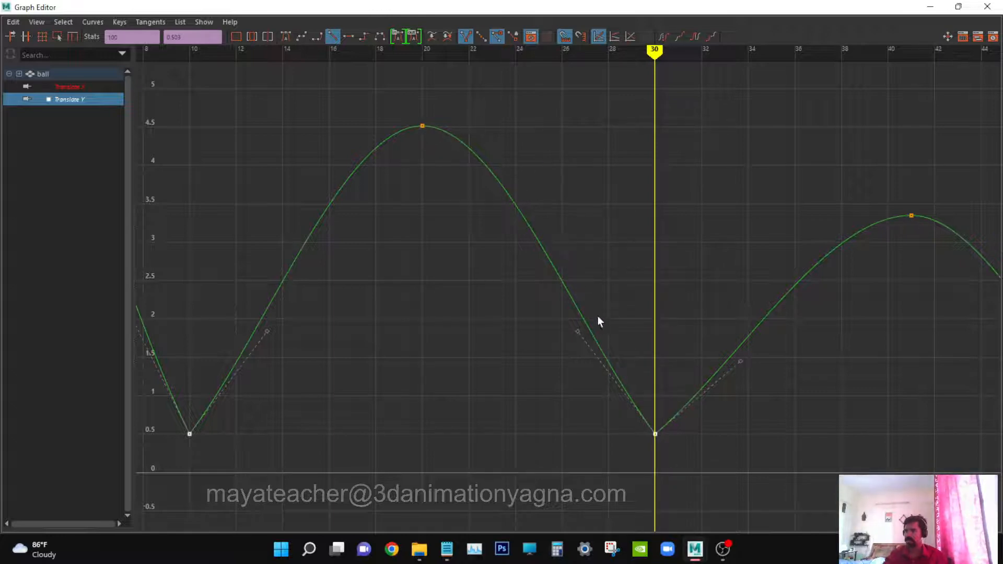
middle_click_drag(681, 421, 531, 411, "alt")
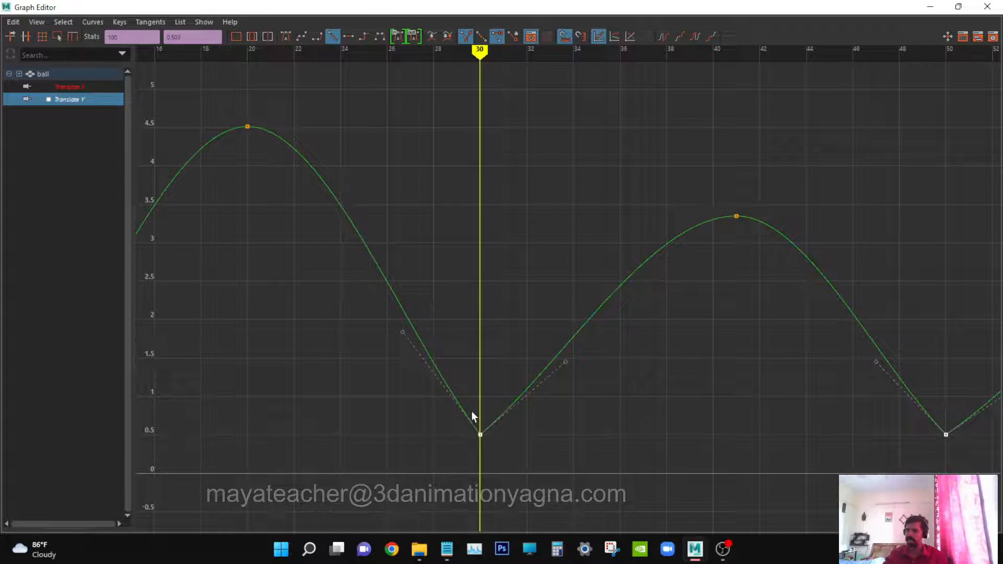
key("a")
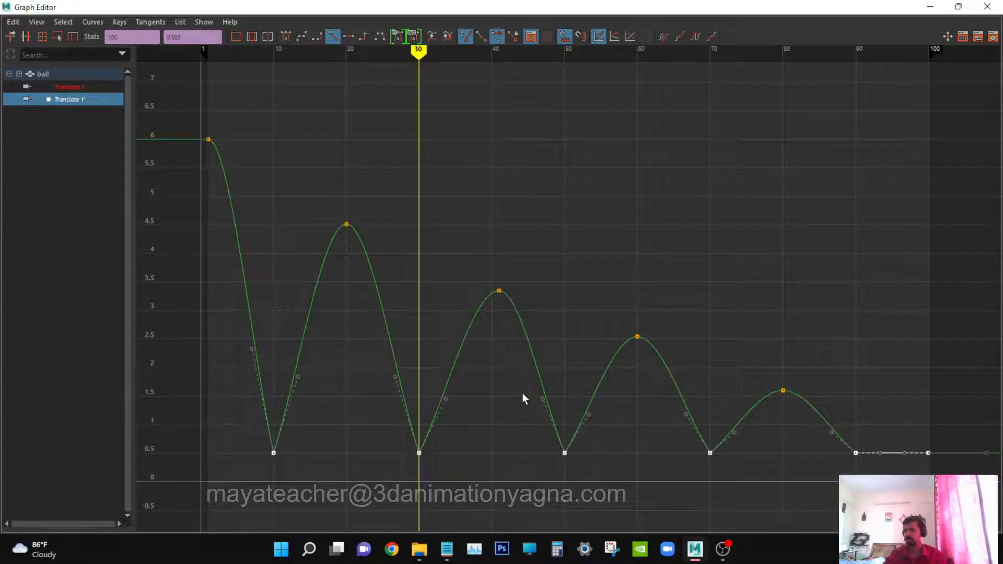
Step: Restore the Graph Editor to a smaller window and play the ball animation from frame 1 in the front view
double_click(886, 6)
key("q")
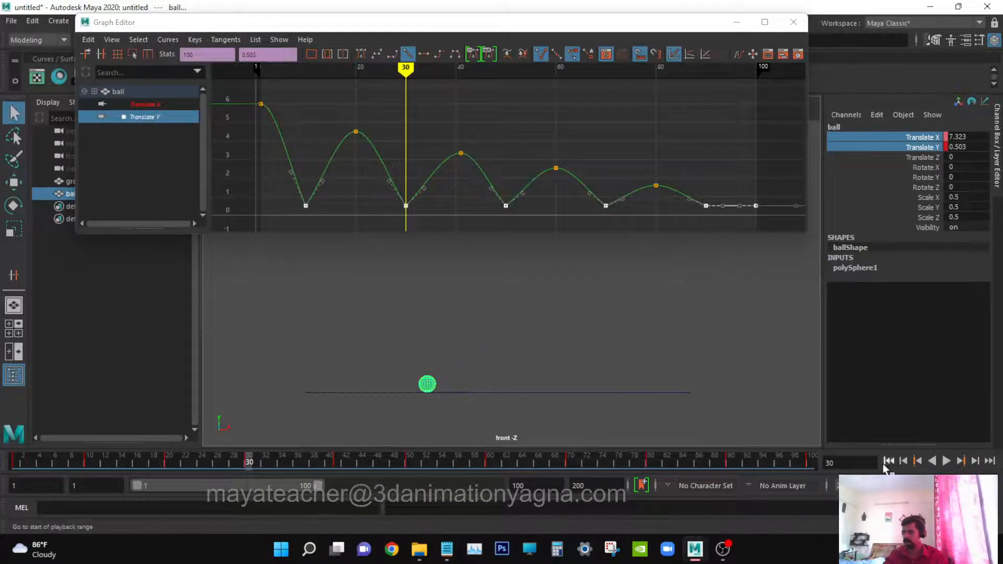
left_click(889, 461)
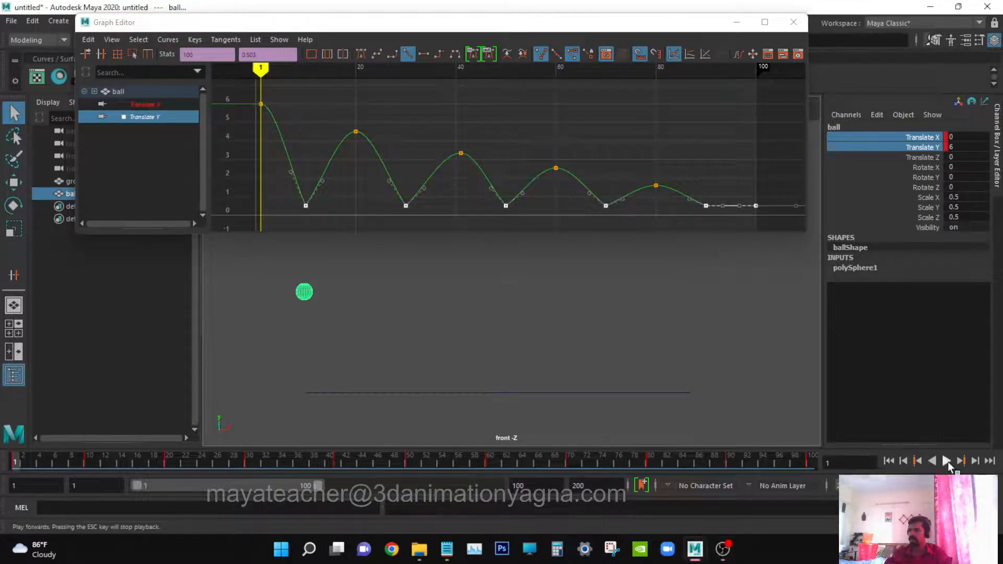
left_click(947, 461)
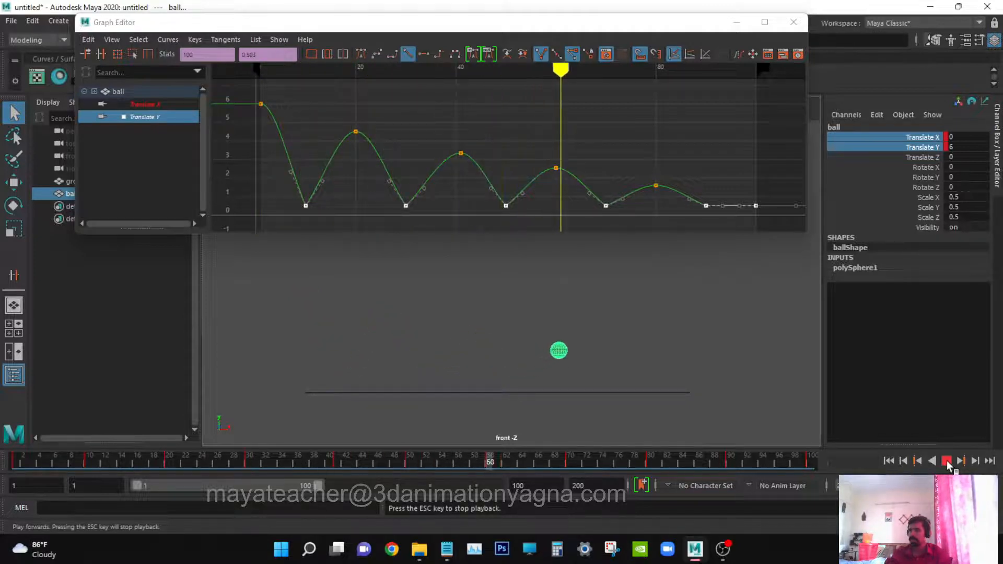
left_click(947, 461)
Step: Replay the bounce from frame 1 with a closer framing of the ball and ground, and return to frame 1
scroll(588, 334, "up", 2)
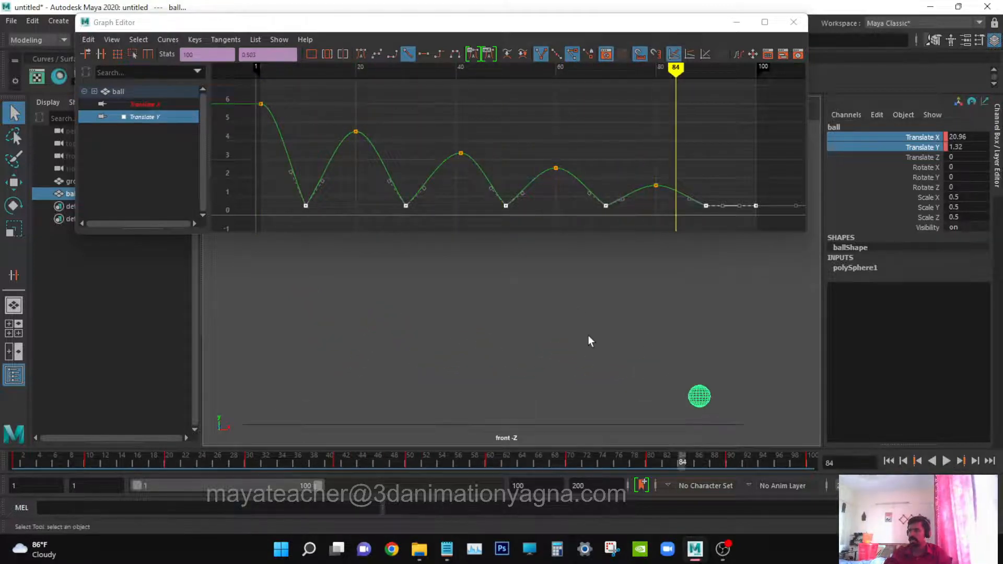
middle_click_drag(607, 387, 650, 321, "alt")
scroll(551, 364, "up", 2)
middle_click_drag(550, 365, 650, 376, "alt")
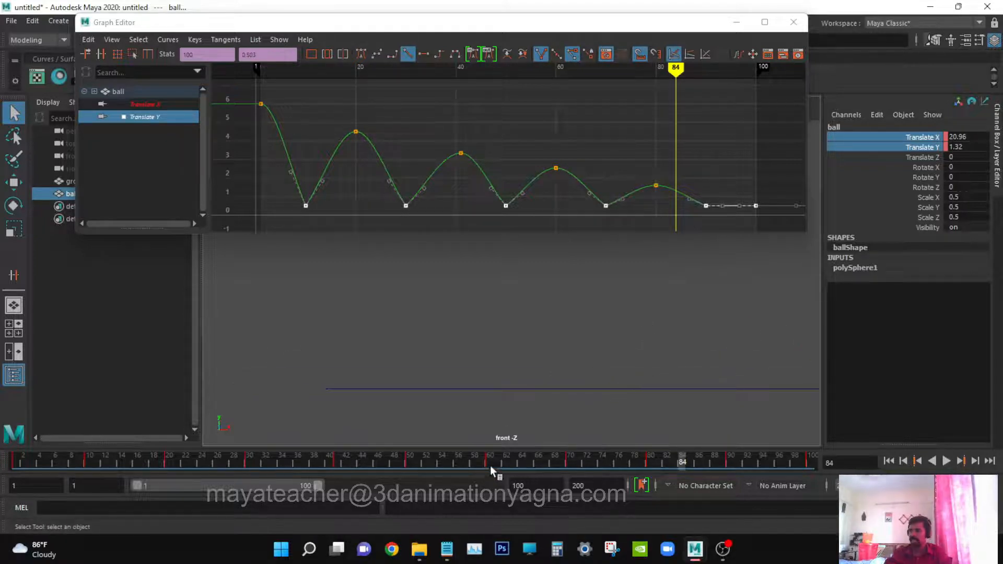
left_click(889, 461)
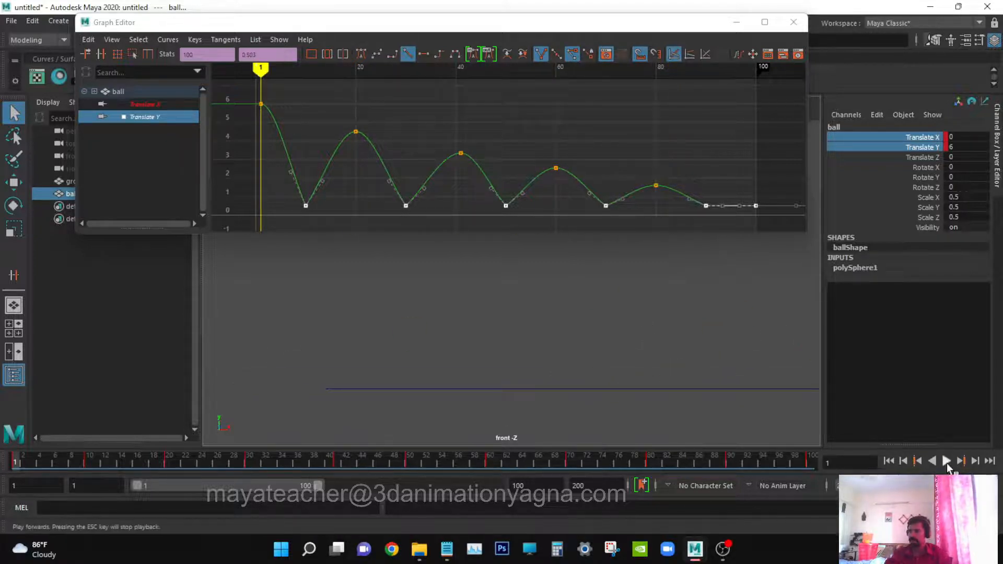
left_click(947, 461)
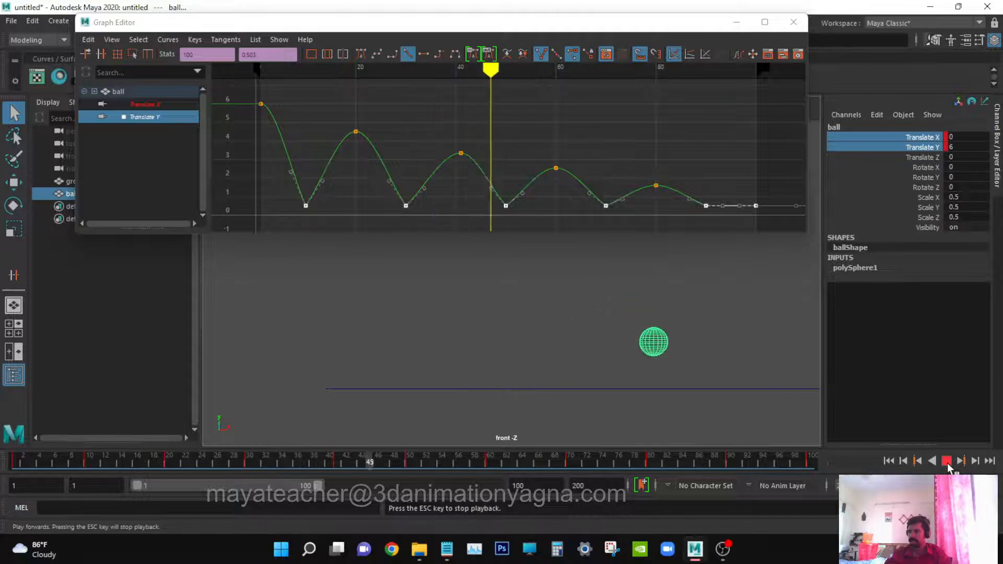
left_click(947, 463)
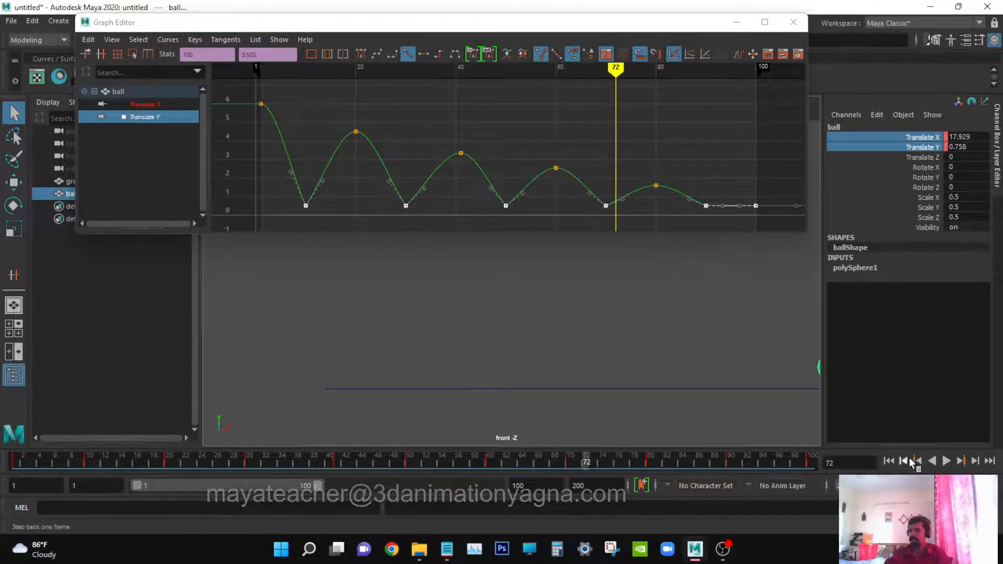
left_click(889, 461)
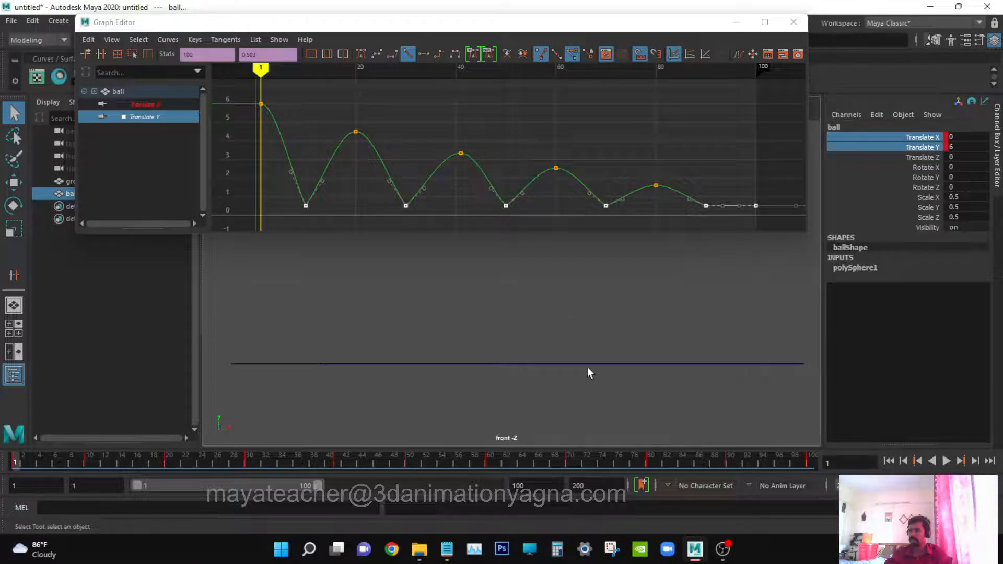
middle_click_drag(587, 367, 569, 412, "alt")
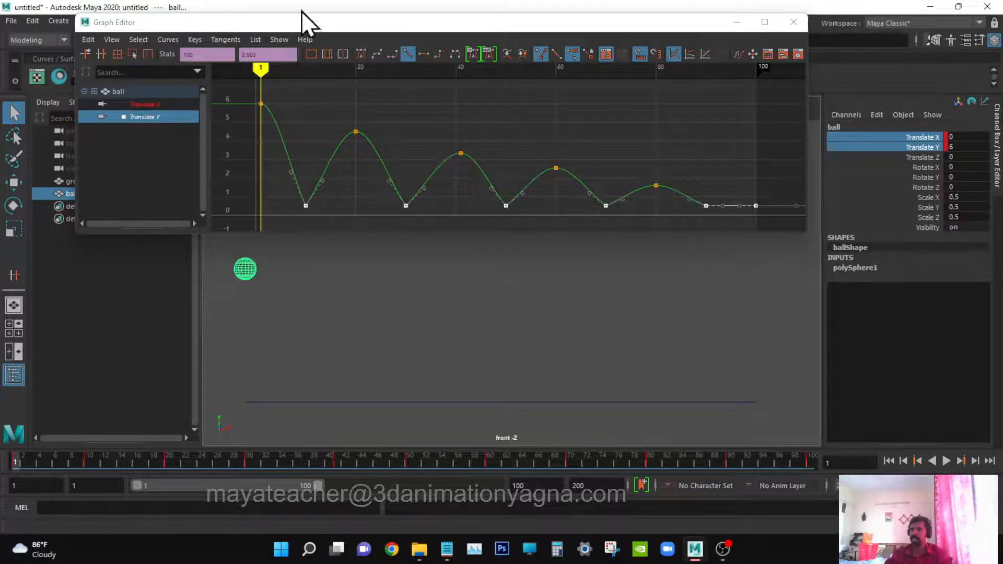
Step: Open a widened Dope Sheet above the Graph Editor and scrub the current time from frame 1 to frame 100
left_click_drag(246, 20, 237, 256)
left_click(182, 21)
mouse_move(237, 91)
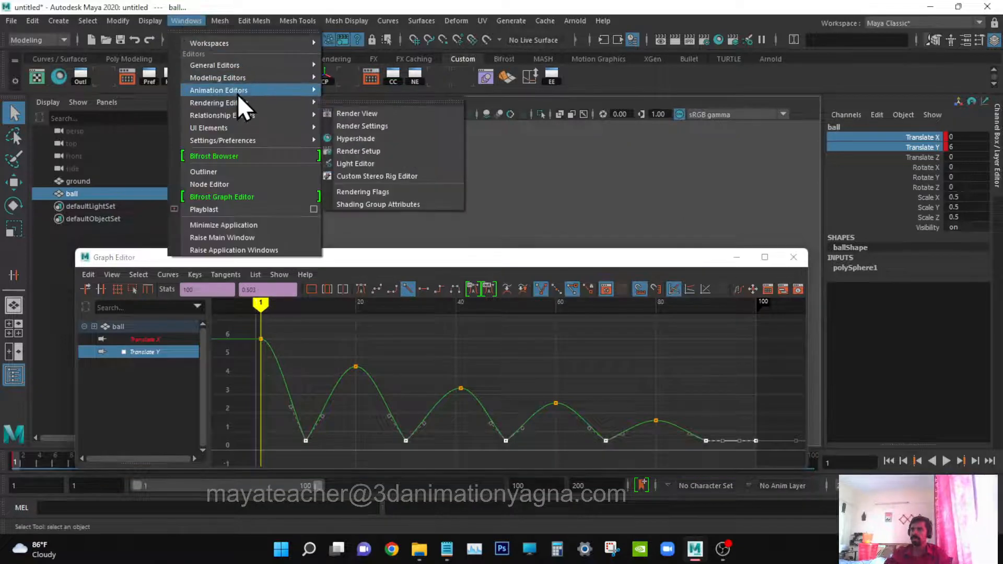
left_click(370, 140)
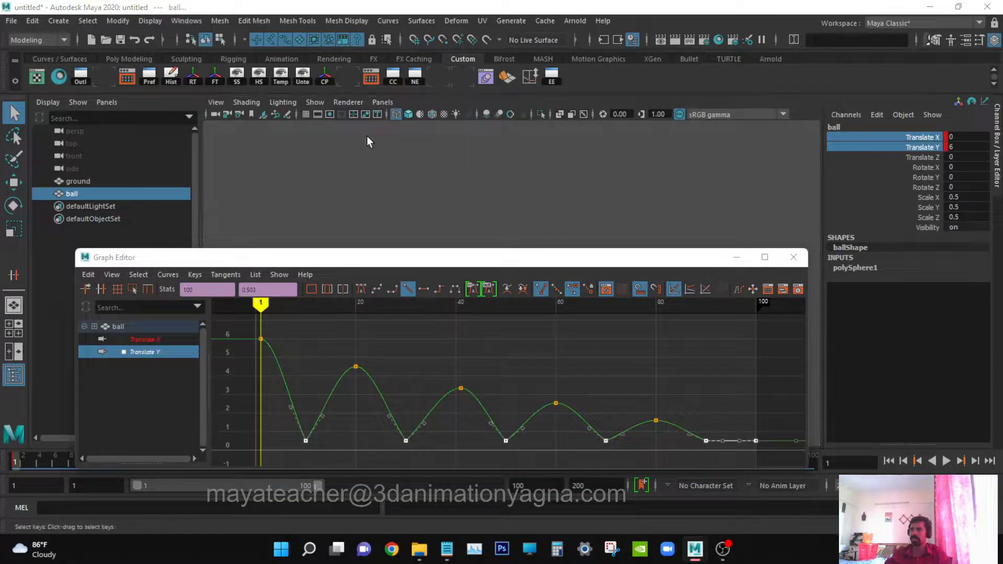
left_click_drag(0, 149, 236, 36)
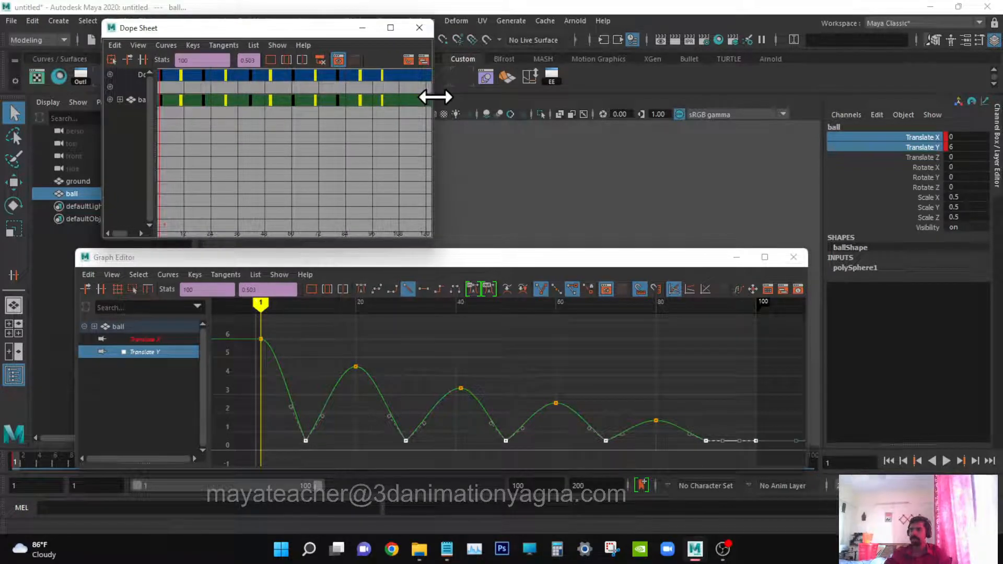
left_click_drag(434, 97, 800, 99)
key("a")
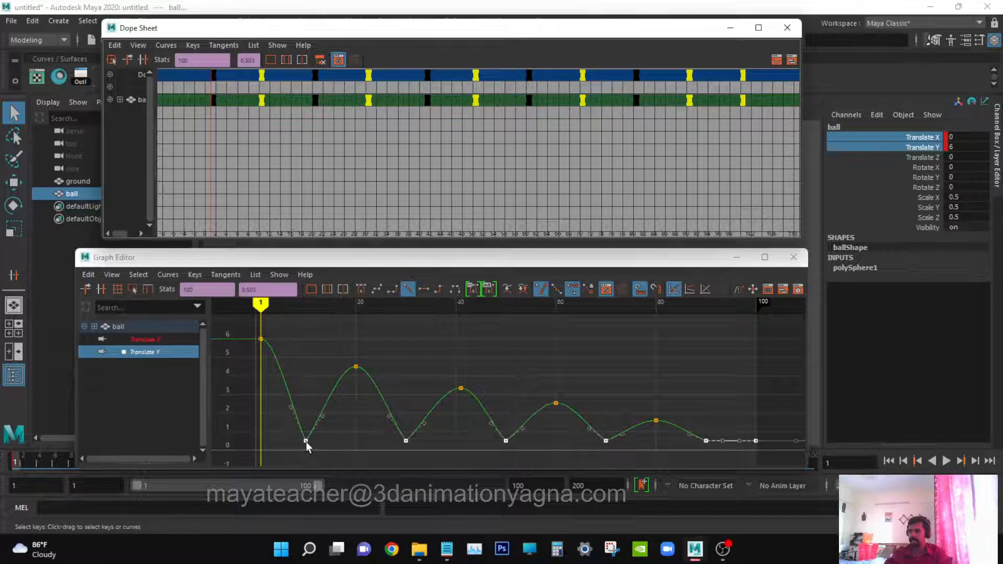
mouse_move(261, 304)
left_mouse_down()
mouse_move(403, 340)
mouse_move(510, 353)
mouse_move(757, 355)
left_mouse_up()
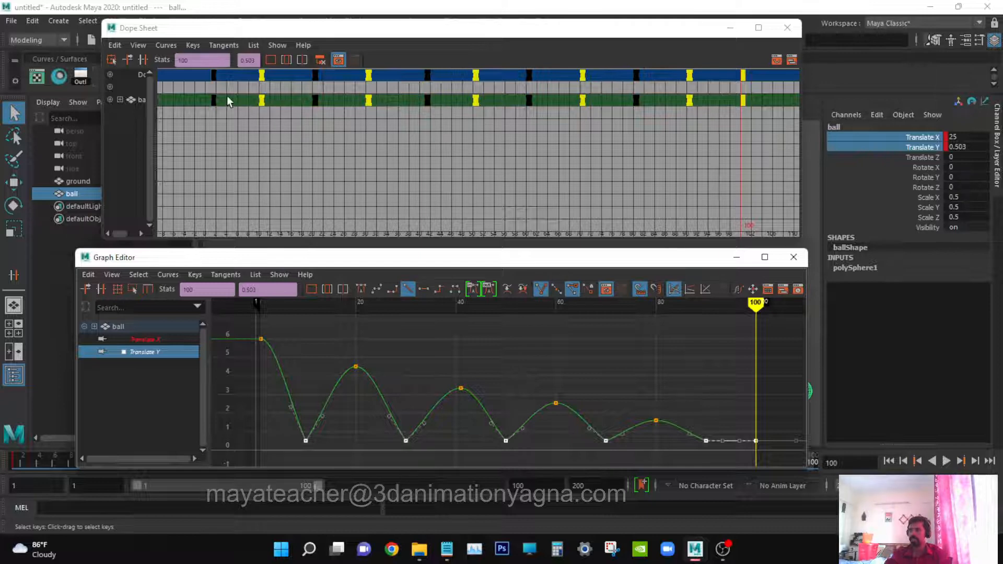
Step: Try docking the Dope Sheet in the main window, and restore it as a floating window
left_click_drag(557, 26, 554, 28)
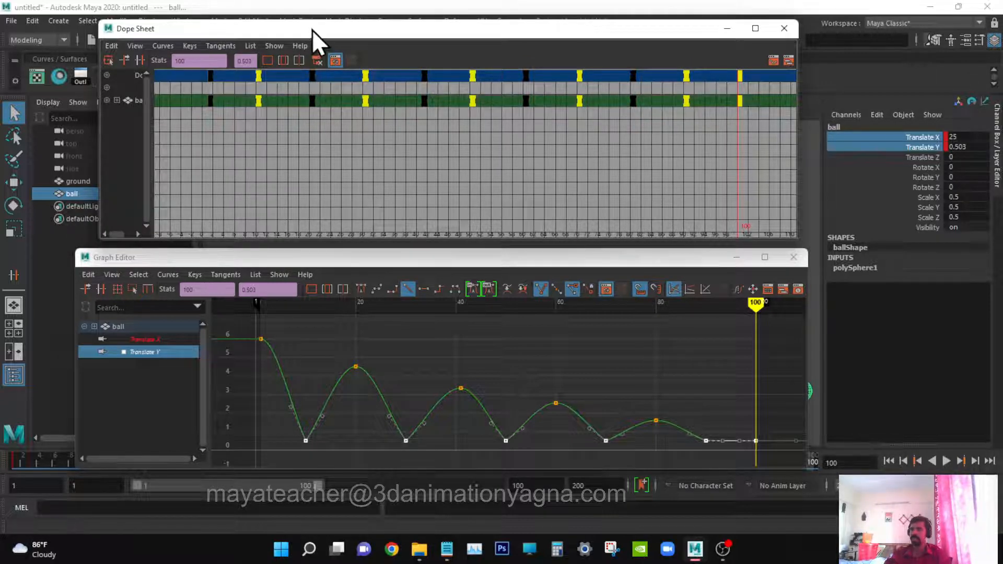
left_click_drag(311, 30, 331, 58)
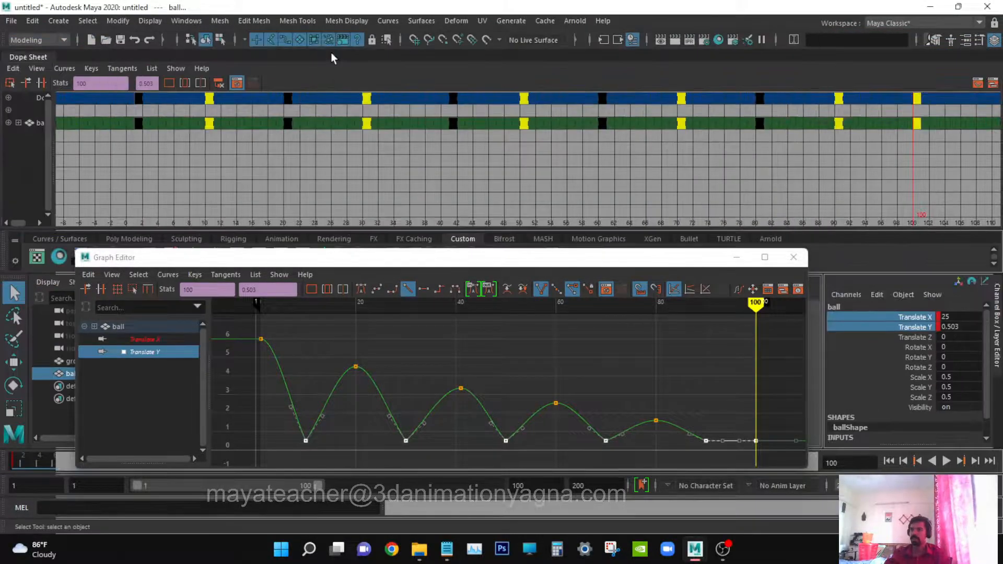
left_click_drag(27, 55, 131, 51)
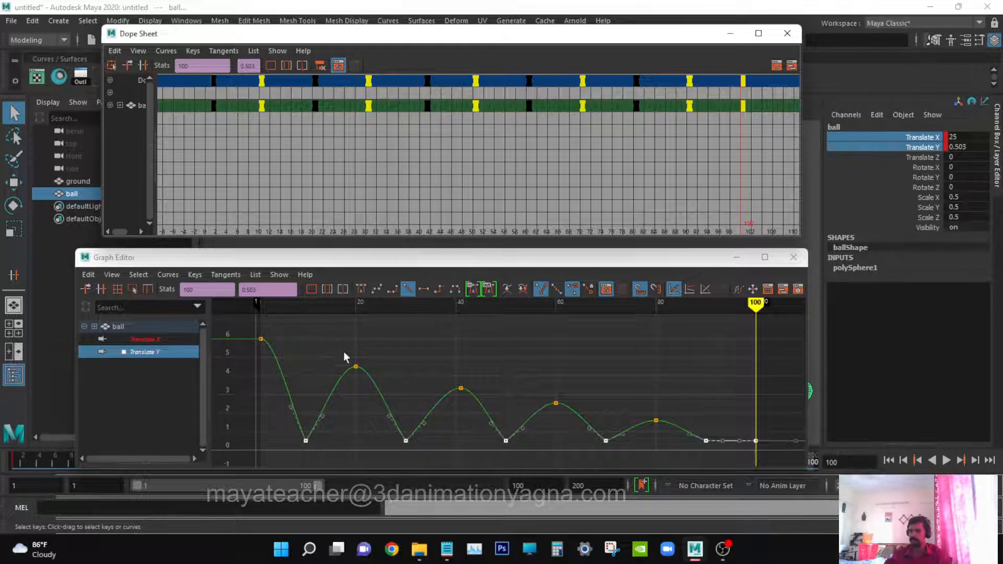
Step: Select the frame 20 peak key to compare its frame and value in the Graph Editor and Dope Sheet, and clear the selection
left_click_drag(347, 357, 373, 388)
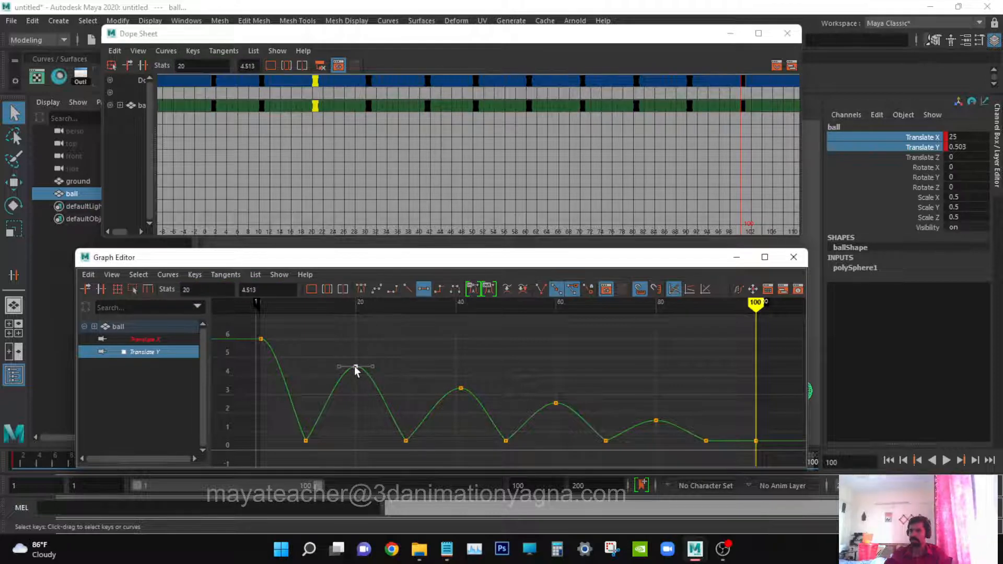
left_click(271, 289)
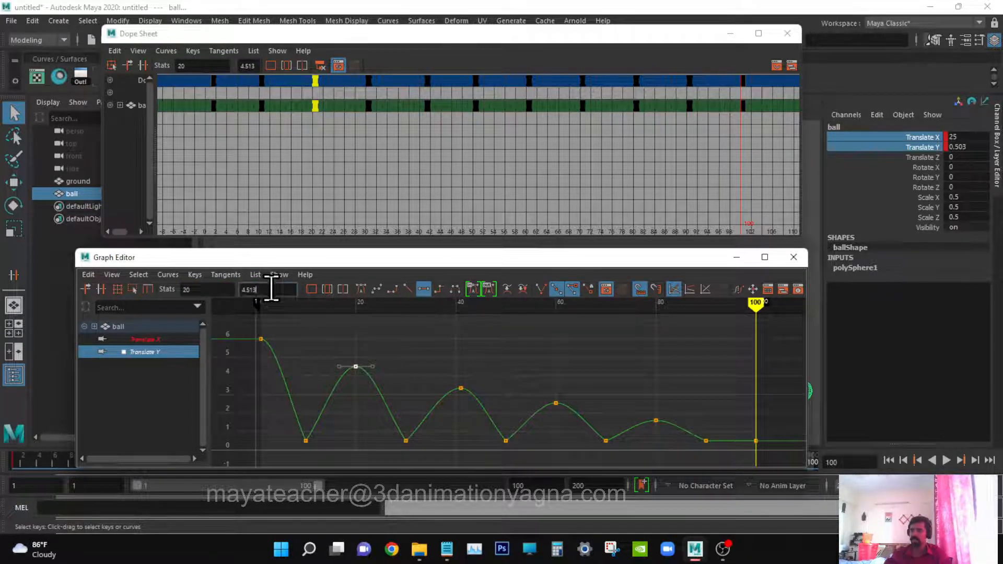
left_click_drag(271, 288, 235, 286)
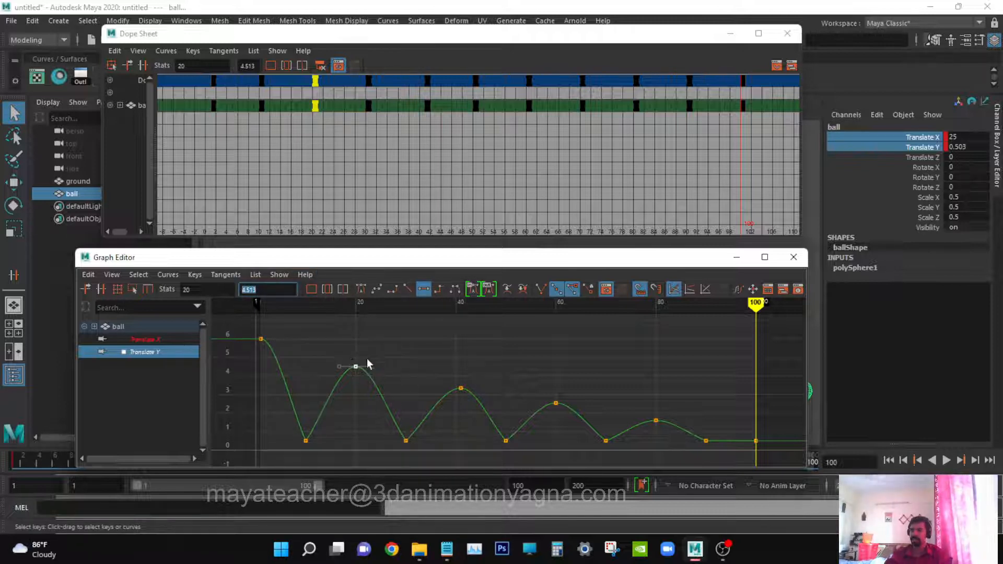
left_click(338, 367)
left_click(341, 142)
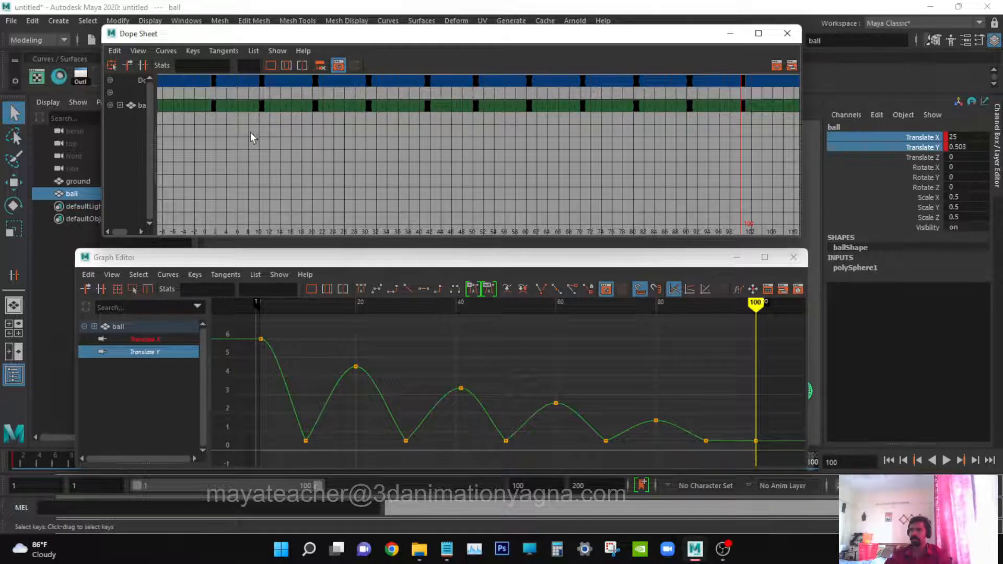
Step: Select every key on the Translate Y curve, widen the Dope Sheet's object name column, and frame its keys
scroll(332, 158, "down", 5)
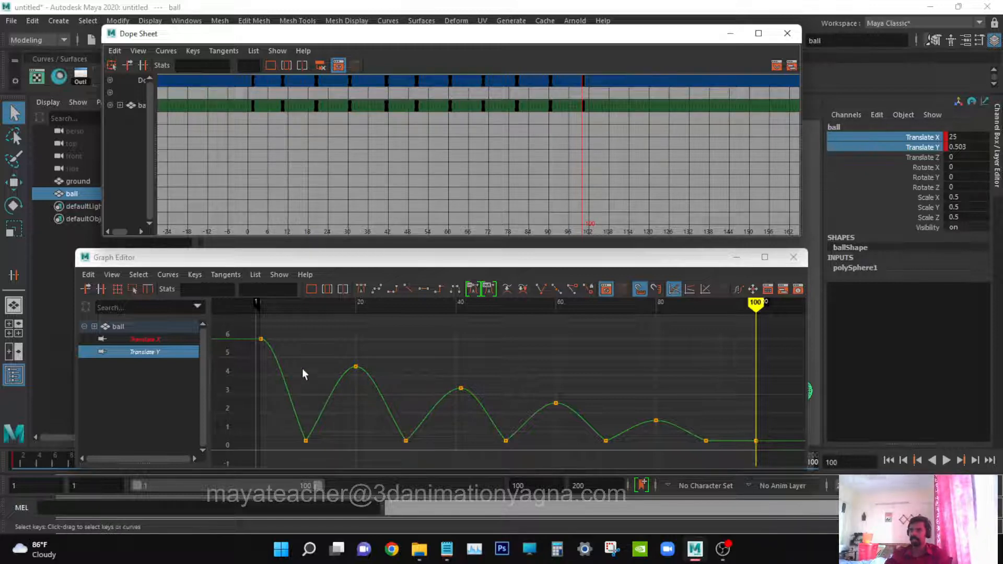
left_click_drag(269, 365, 304, 384)
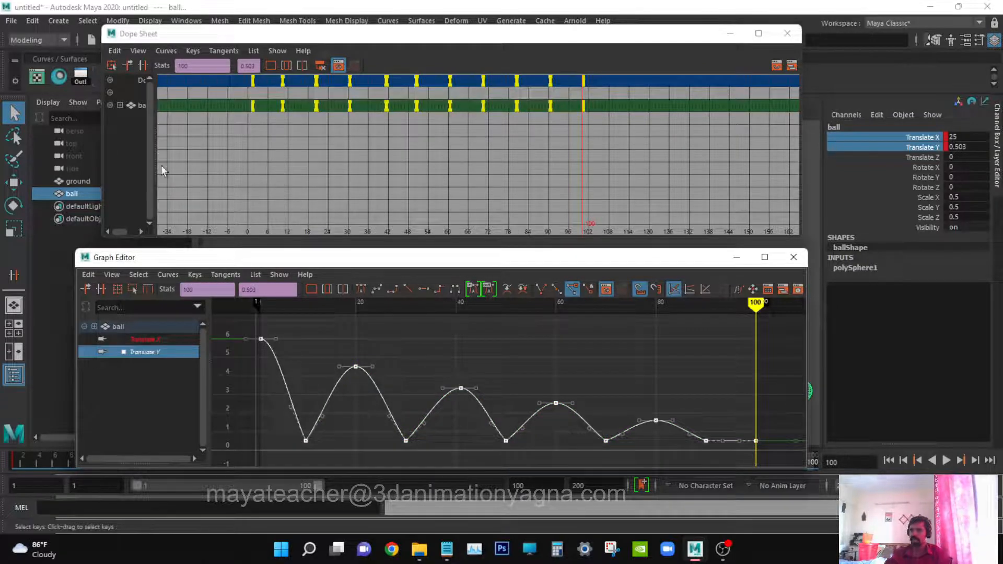
left_click_drag(157, 166, 181, 166)
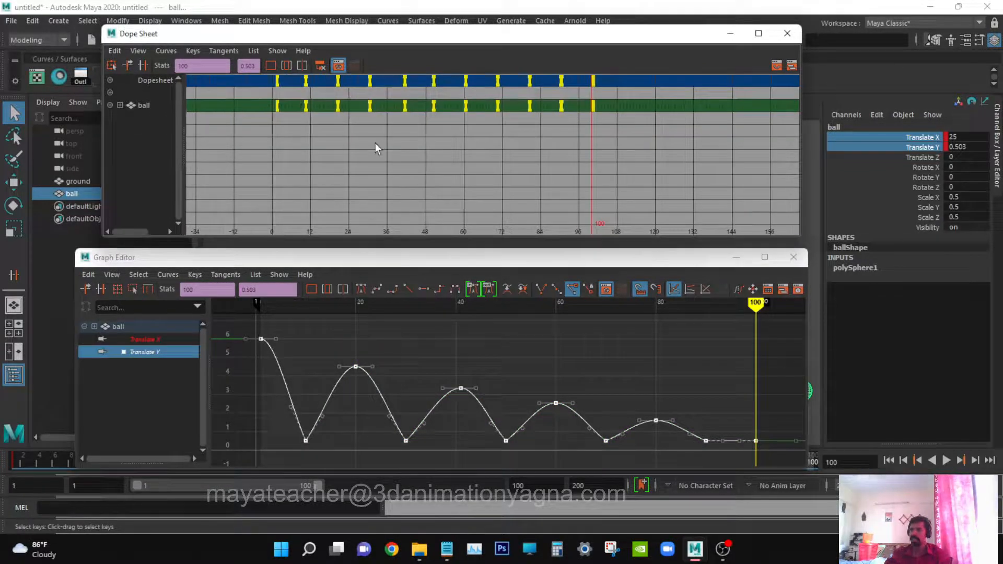
key("f")
right_click_drag(412, 174, 406, 175, "alt")
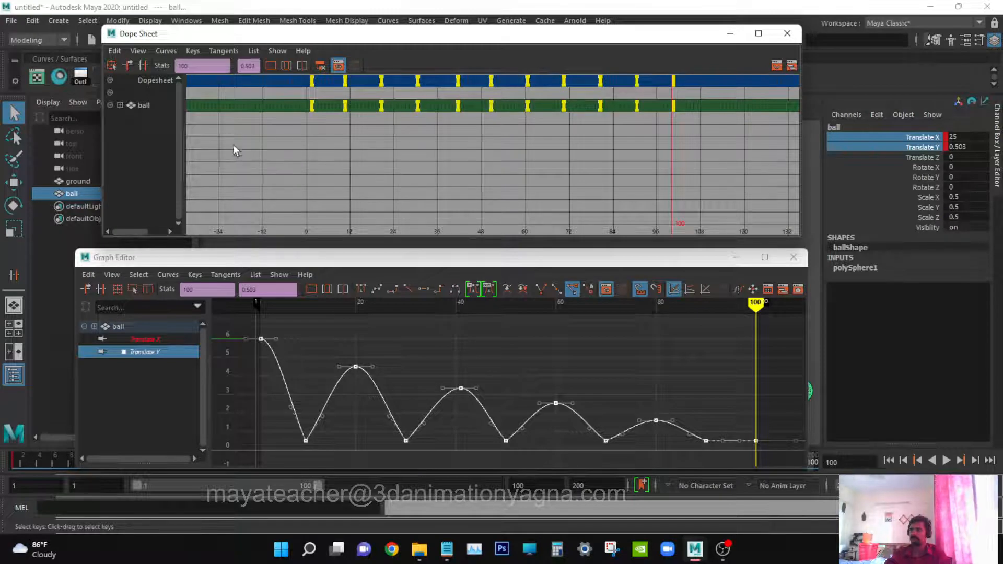
Step: Select all of the ball's keys in the Dope Sheet and scale their timing down so the last key falls at about frame 71
left_click(155, 105)
left_click_drag(257, 92, 708, 177)
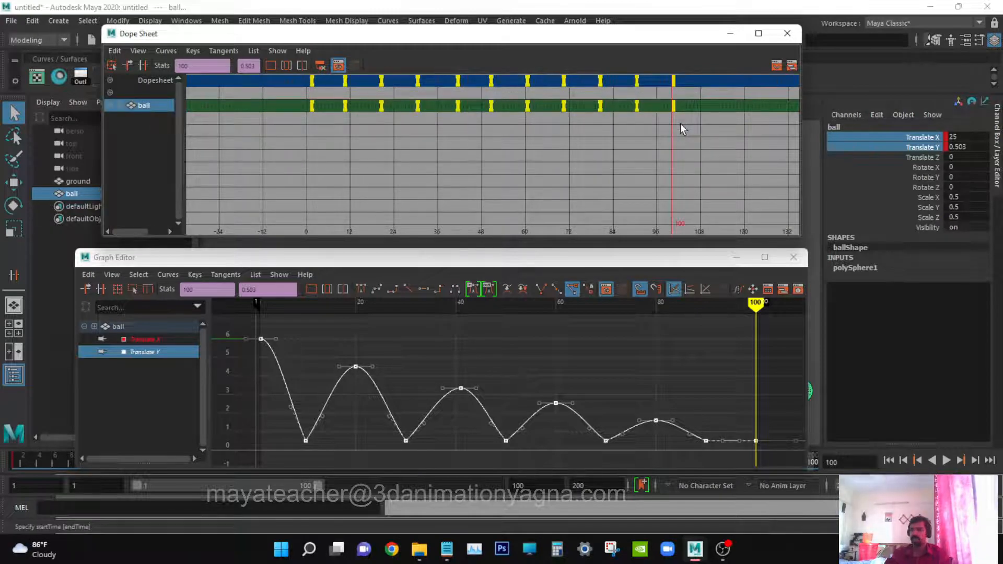
key("r")
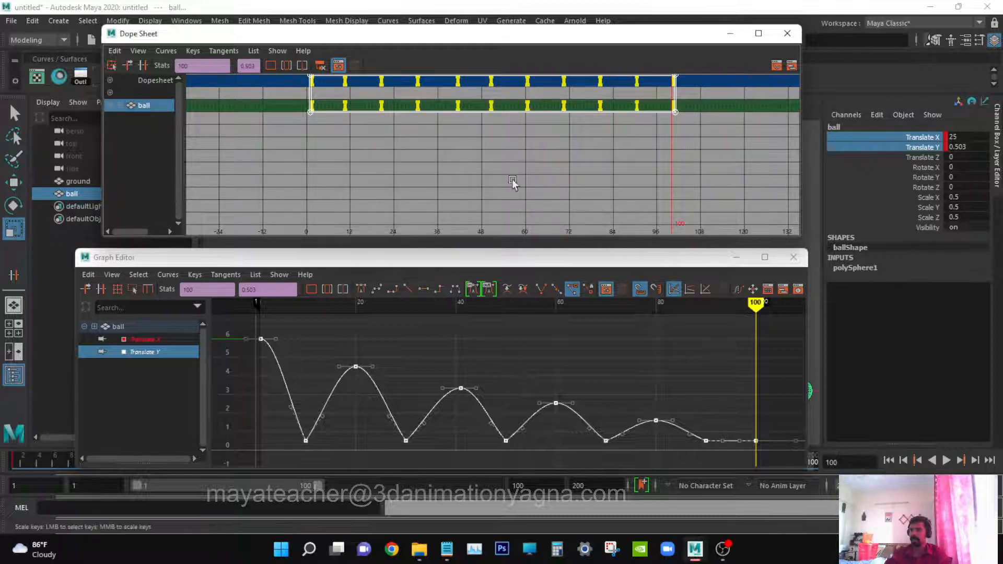
left_click(758, 33)
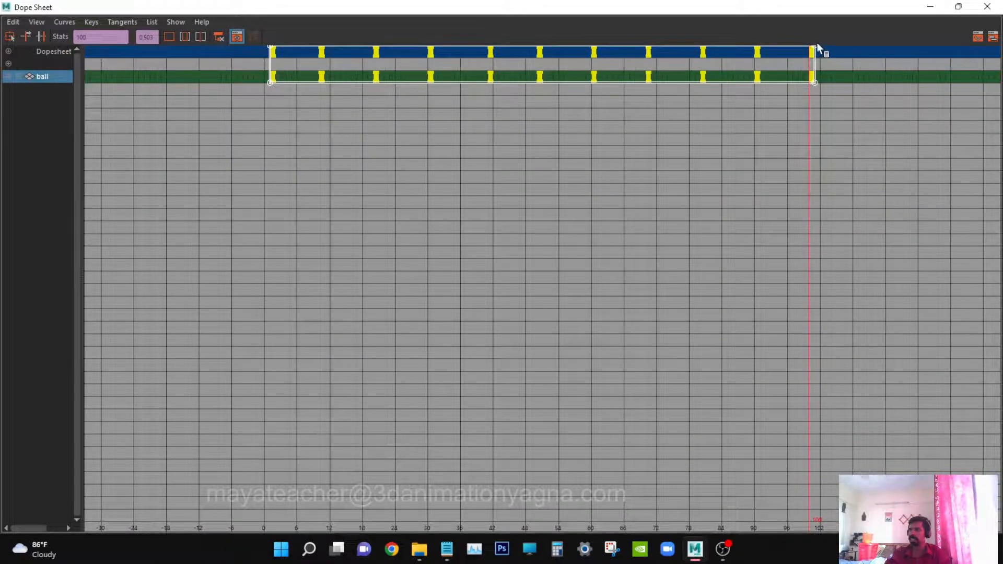
double_click(797, 10)
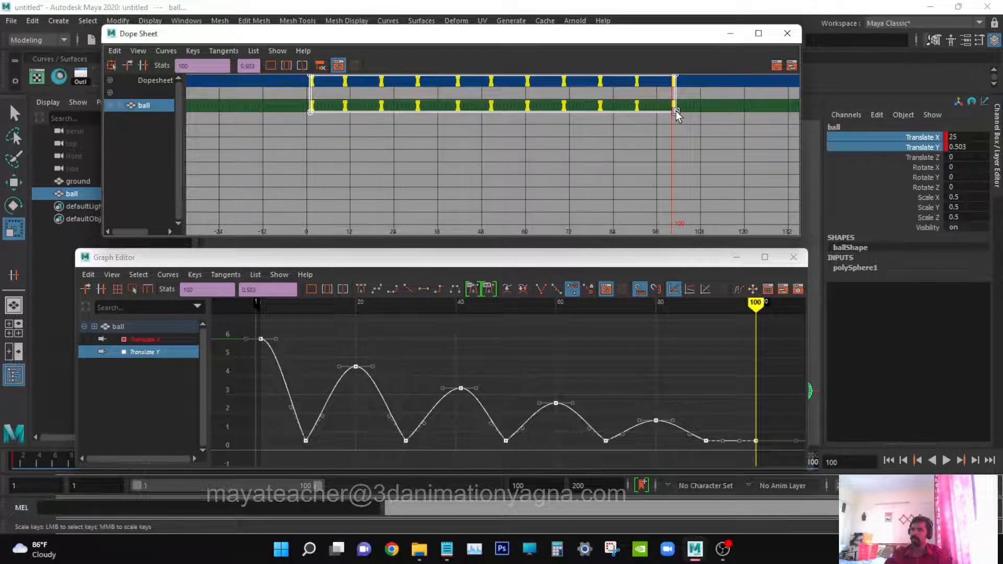
left_click_drag(676, 112, 677, 115)
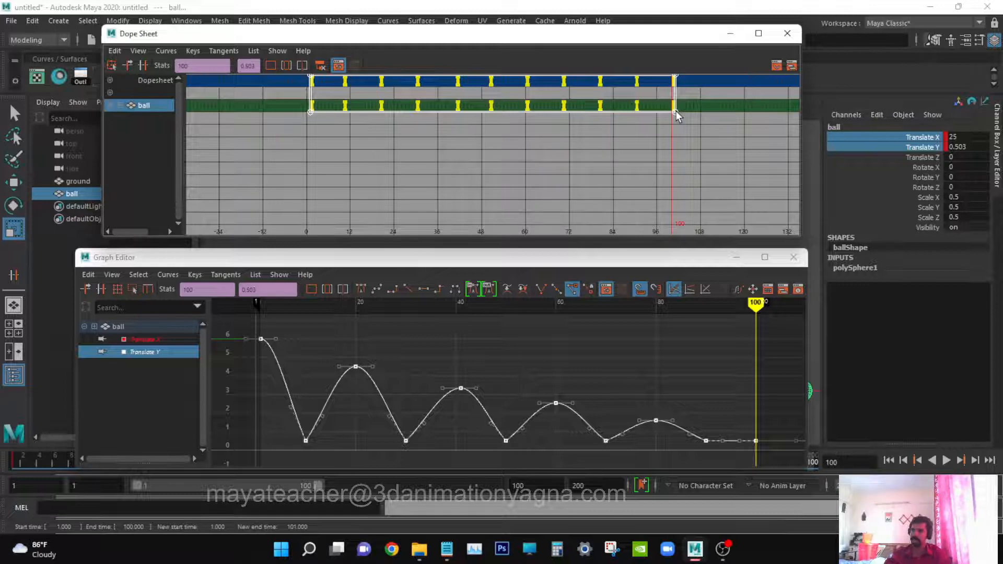
left_click_drag(677, 116, 565, 132)
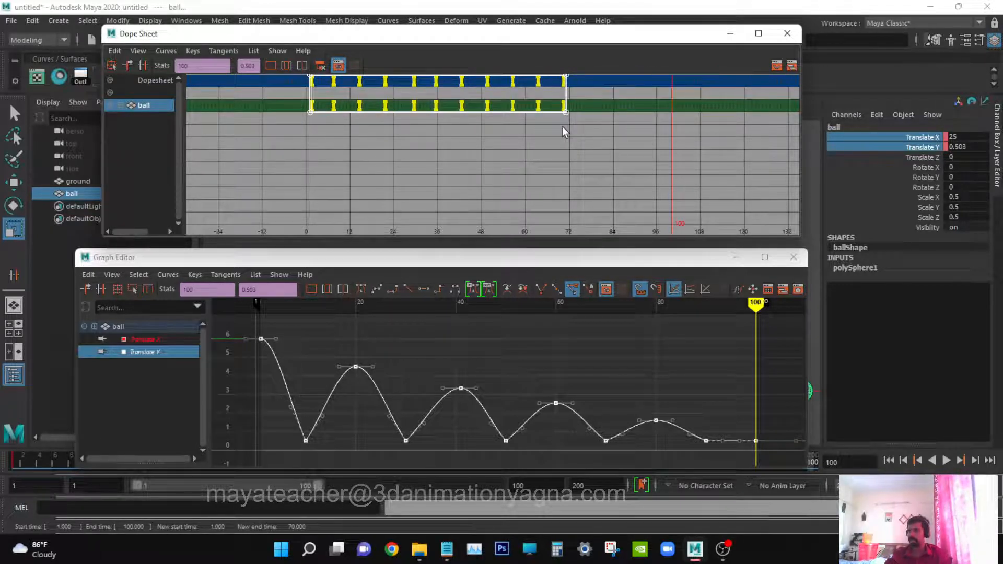
left_click_drag(564, 132, 563, 130)
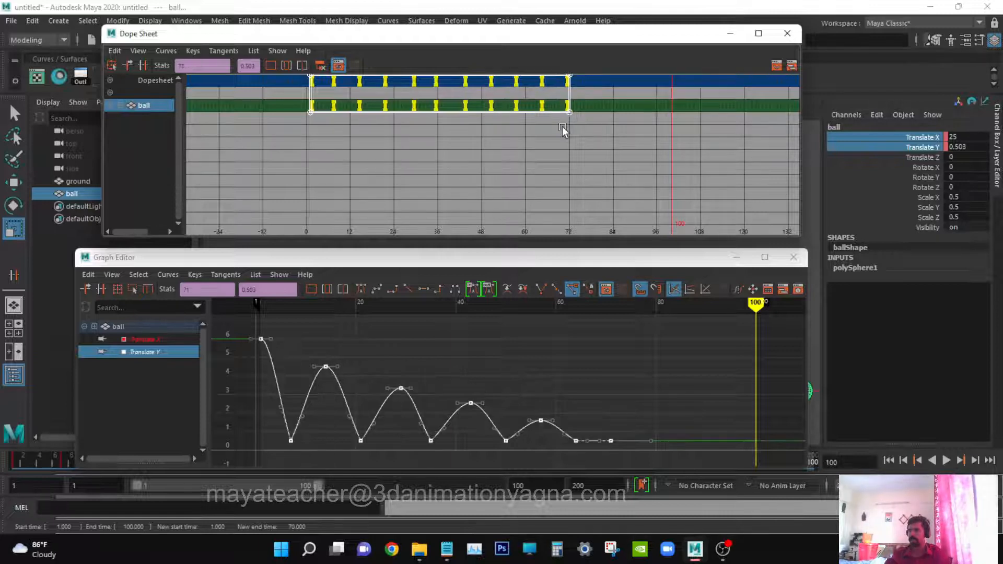
Step: Select the last Translate Y key to check its frame, minimize the Graph Editor, and play the retimed animation from frame 1
left_click_drag(582, 420, 646, 487)
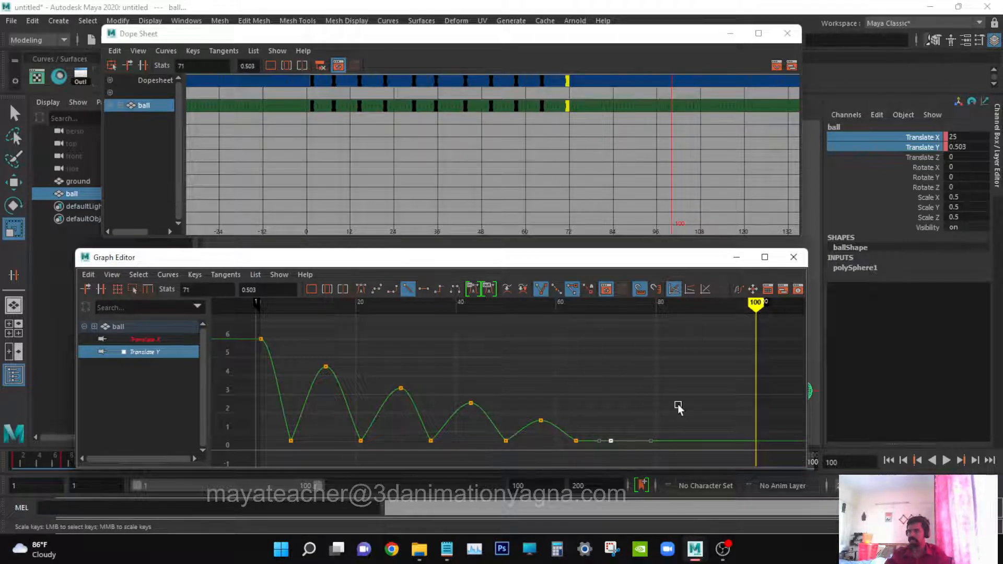
left_click(731, 261)
key("q")
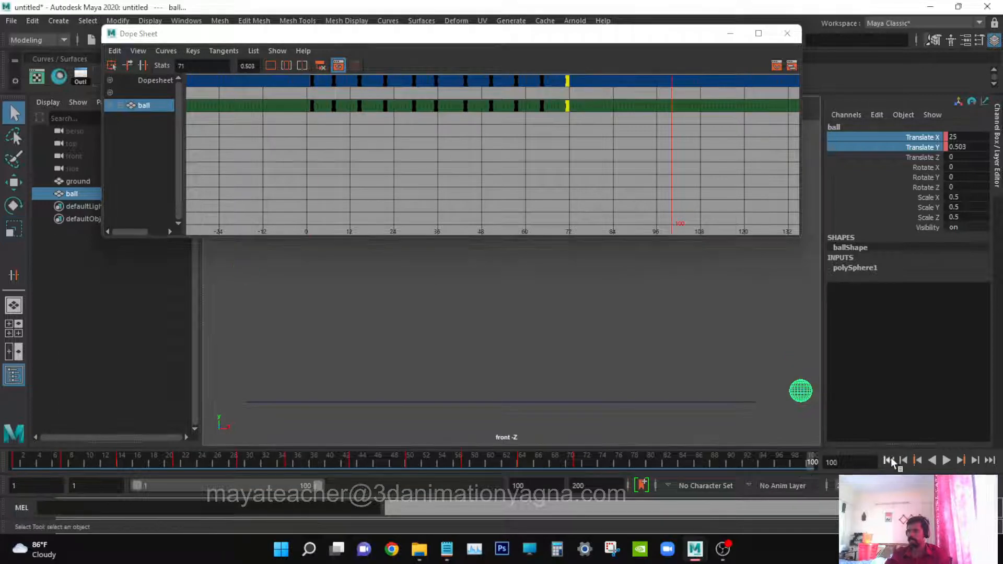
left_click(890, 460)
left_click(946, 460)
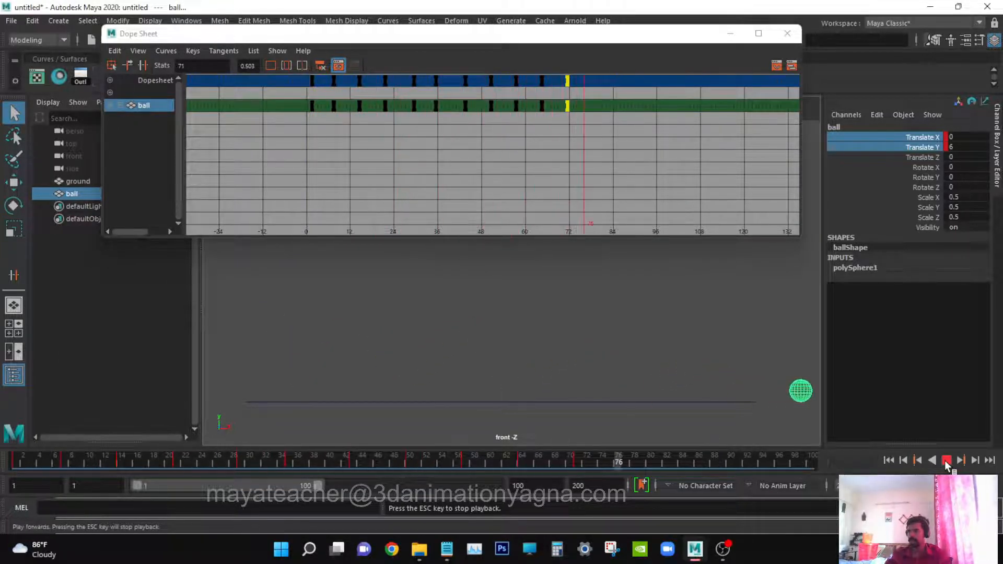
left_click(946, 460)
left_click(888, 461)
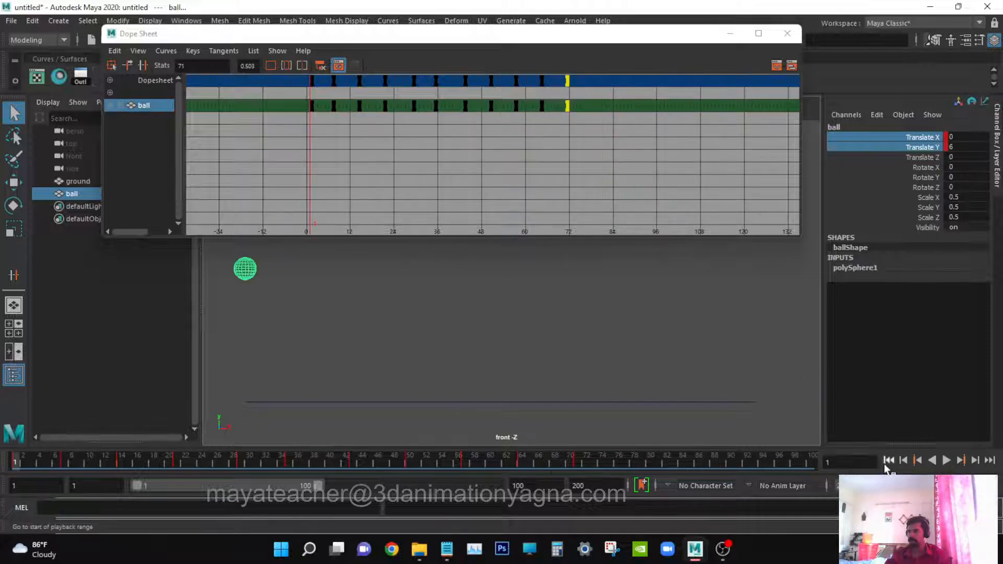
Step: Set the animation end time to 72 and play the bounce over the shortened range
double_click(571, 486)
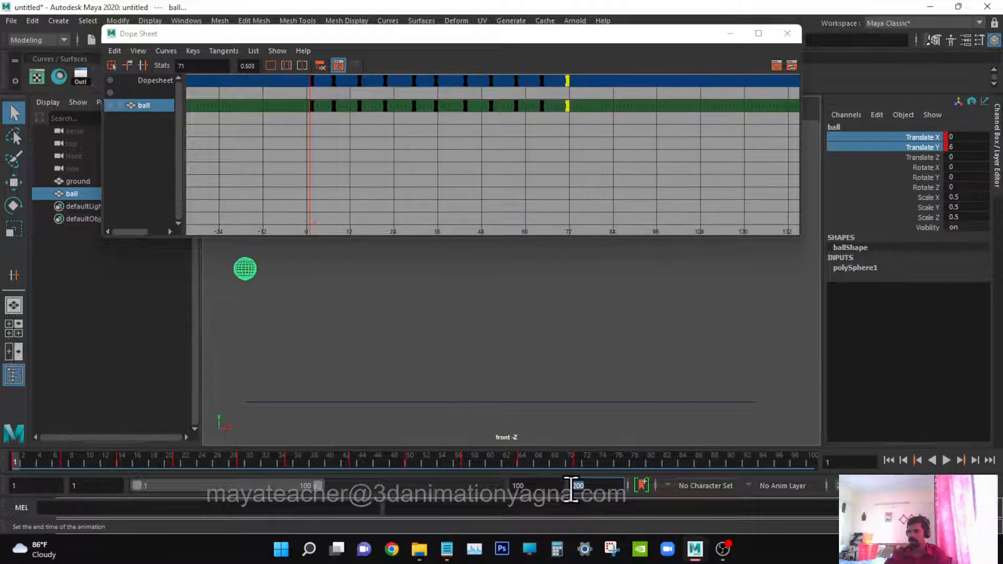
type("7")
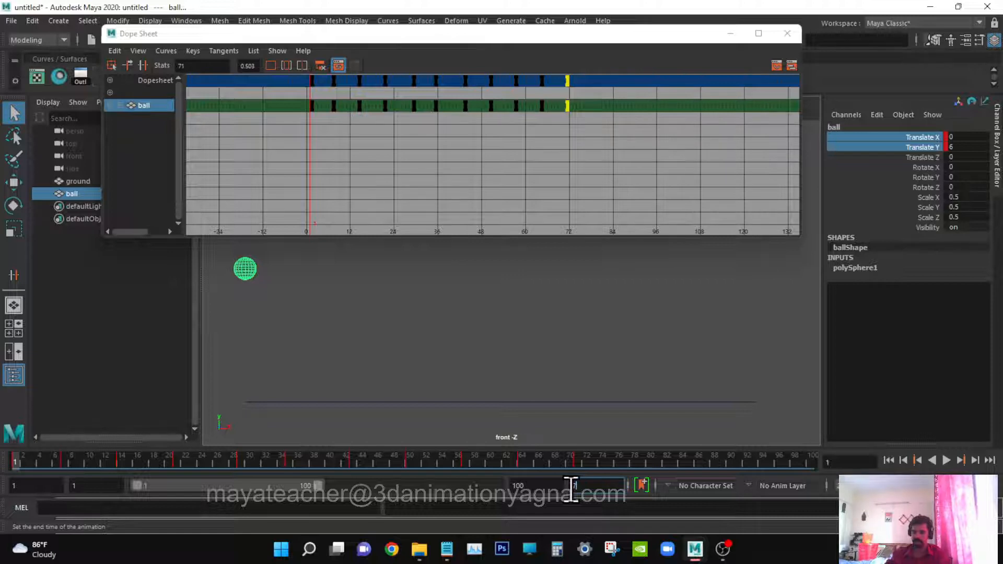
type("2")
key("Return")
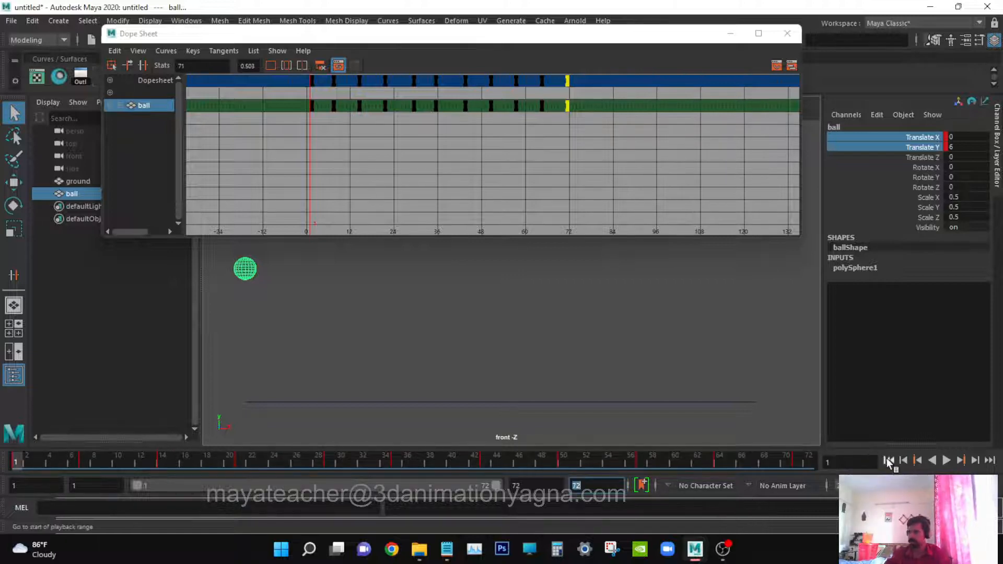
left_click(947, 460)
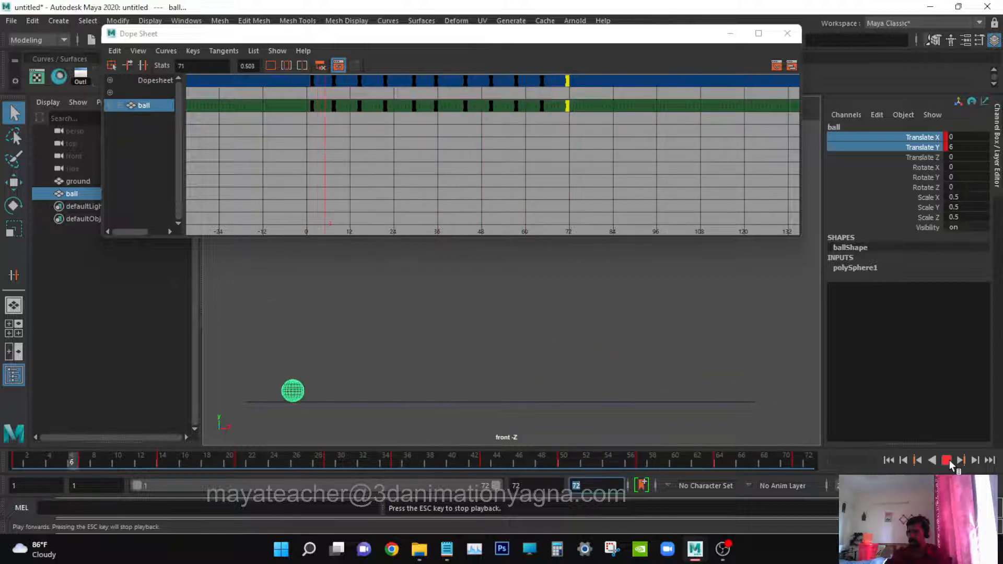
left_click(947, 459)
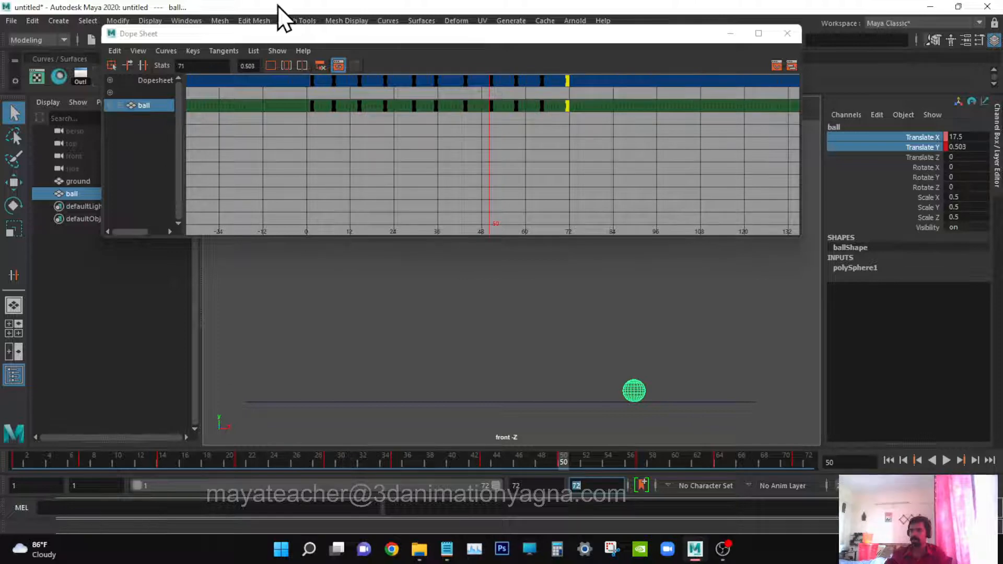
Step: Minimize the Dope Sheet, place the restored Graph Editor above the ball's path in the viewport, and frame the Translate Y curve
mouse_move(291, 37)
left_mouse_down()
mouse_move(290, 105)
mouse_move(290, 45)
left_mouse_up()
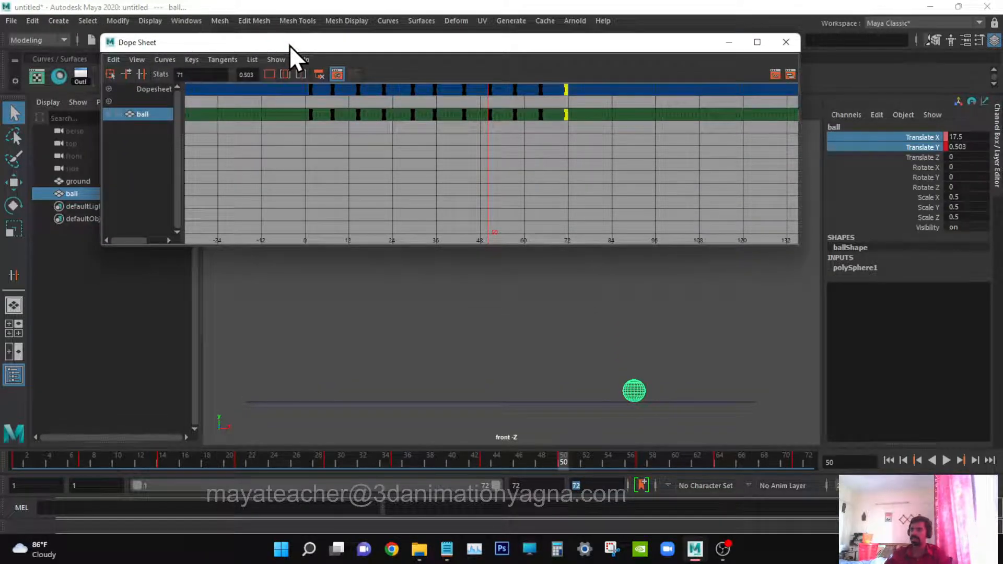
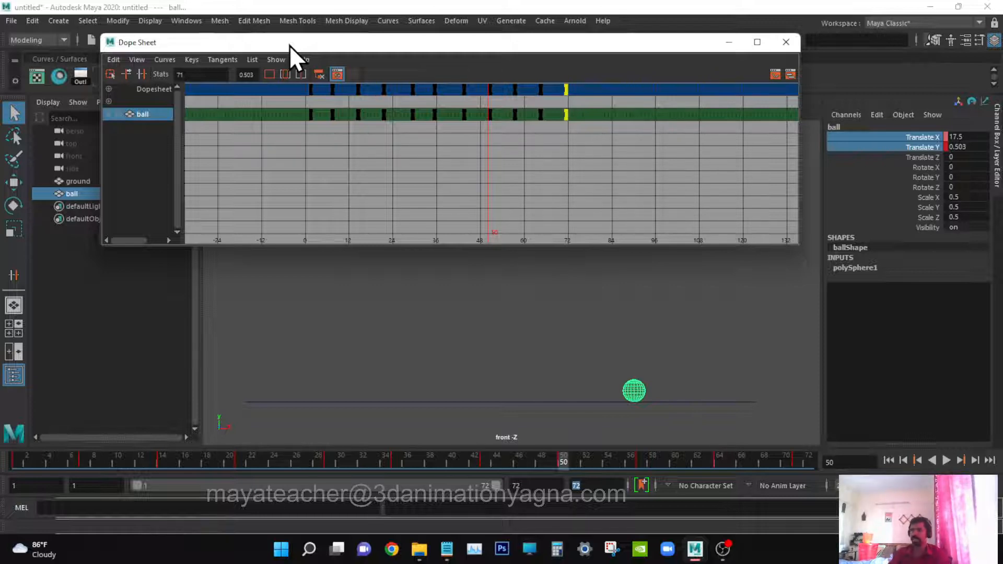
left_click(188, 20)
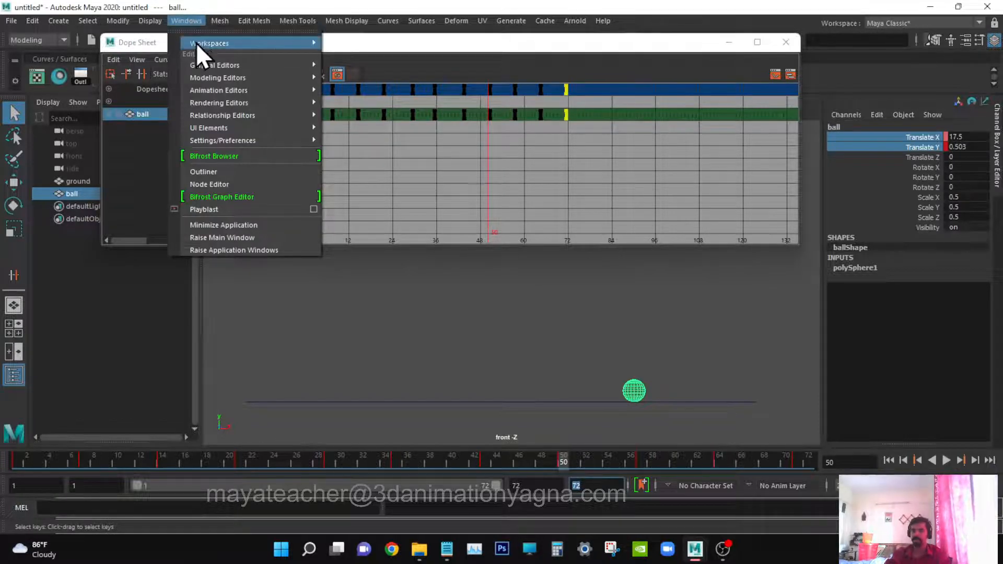
key("Escape")
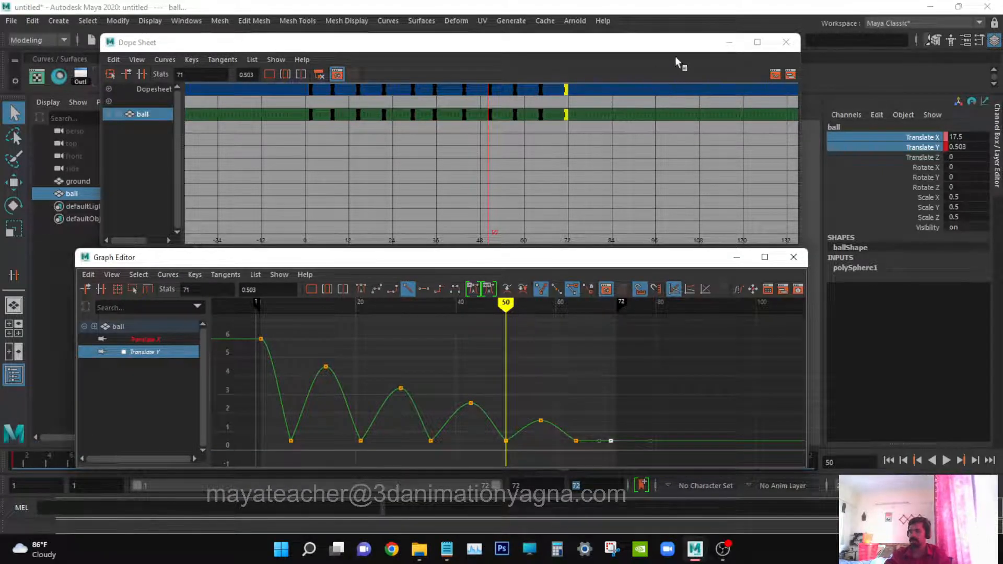
left_click(730, 42)
left_click_drag(474, 257, 513, 31)
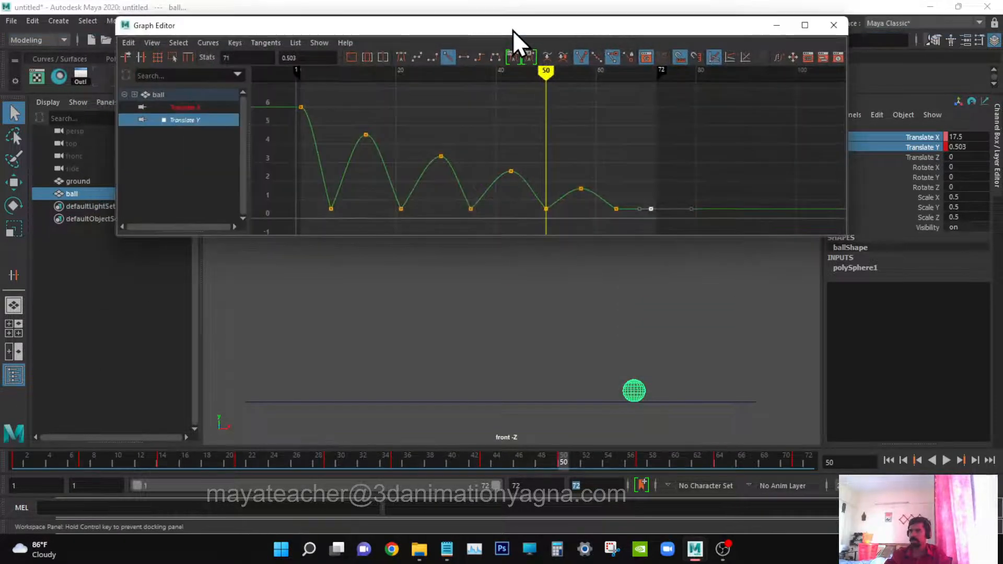
key("a")
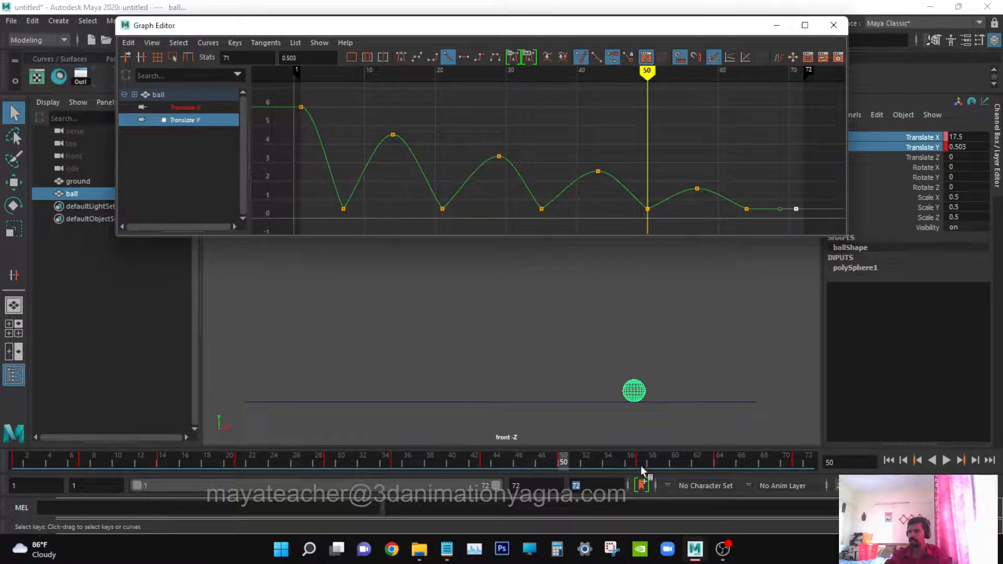
Step: Return to frame 1 and play the bounce to compare the ball's motion with its Translate Y curve
left_click_drag(641, 465, 16, 464)
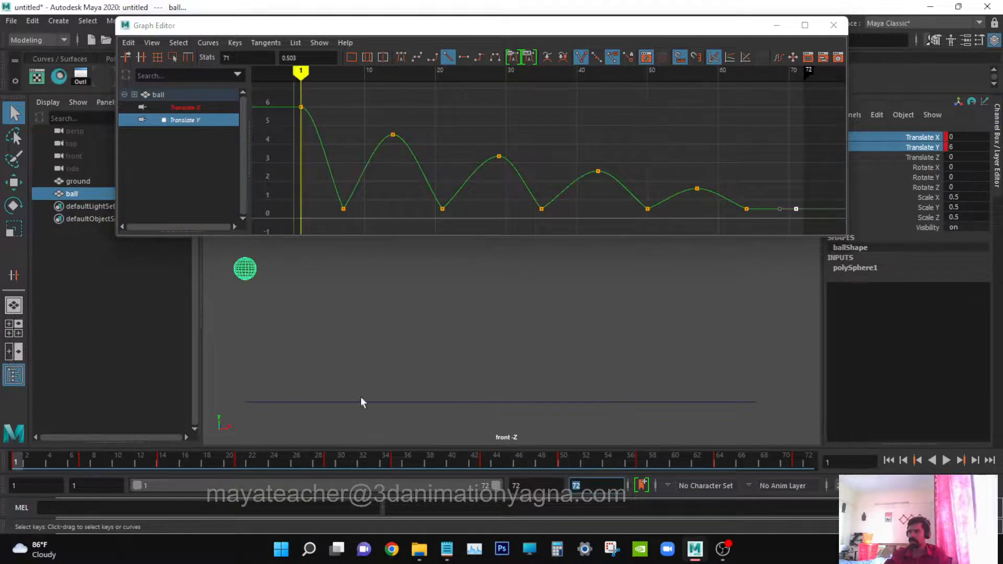
left_click(948, 461)
left_click(948, 461)
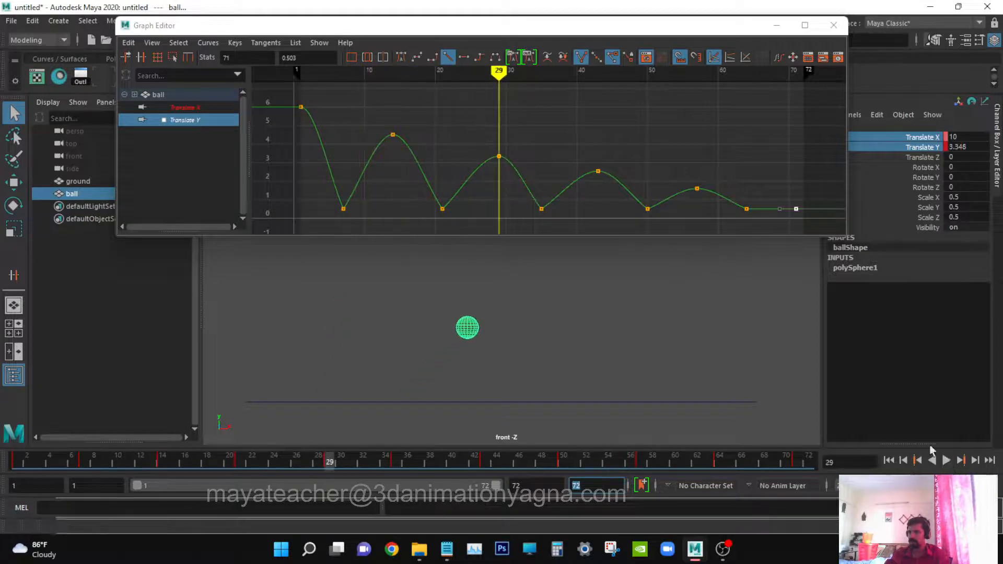
Step: Steepen the in and out tangents of the ground-contact keys at frames 7 and 21 on the Translate Y curve
left_click_drag(357, 169, 338, 189)
key("w")
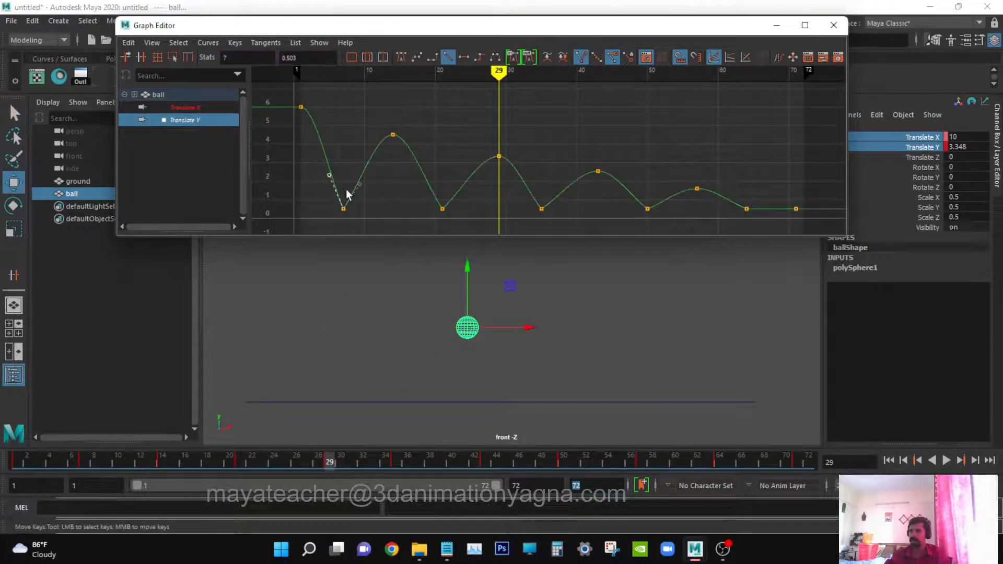
mouse_move(344, 189)
middle_mouse_down()
mouse_move(350, 180)
mouse_move(365, 195)
mouse_move(351, 186)
middle_mouse_up()
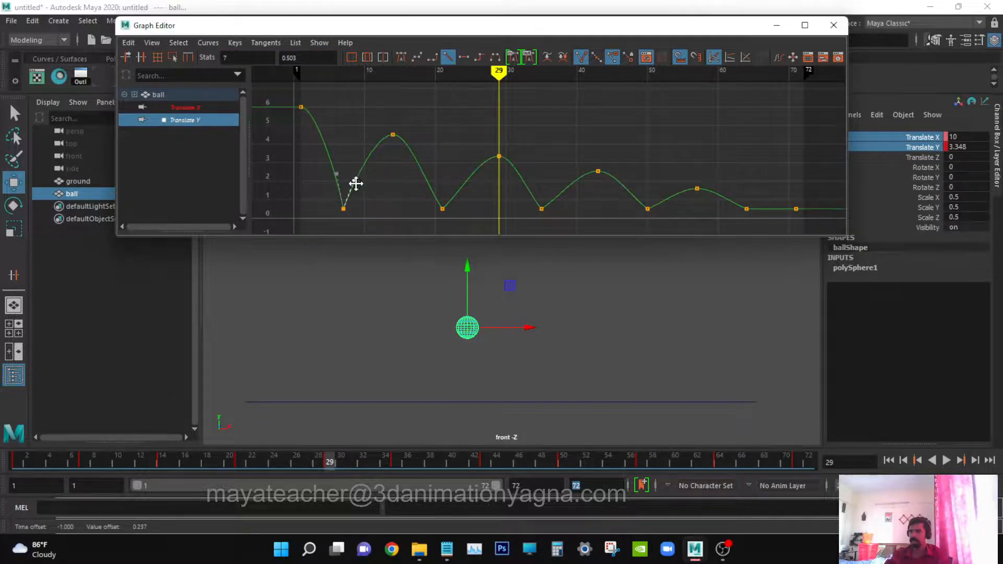
left_click_drag(420, 194, 466, 229)
left_click_drag(415, 176, 431, 190)
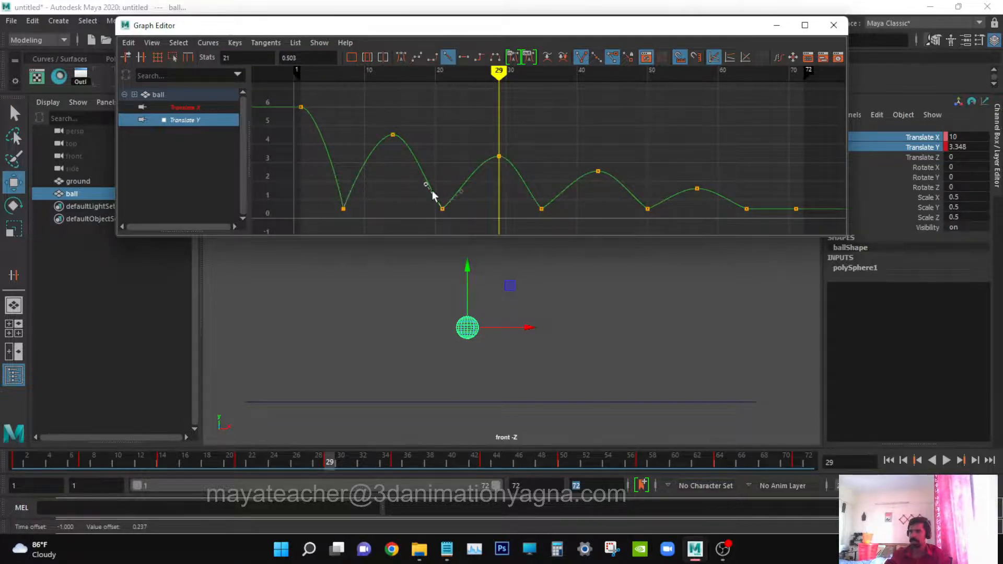
middle_click_drag(435, 192, 443, 190)
left_click_drag(456, 184, 475, 201)
middle_click_drag(468, 195, 461, 190)
Step: Steepen the tangents of the ground-contact key at frame 35 on the Translate Y curve, and undo the excess key edit
left_click_drag(519, 202, 575, 223)
middle_click_drag(534, 195, 542, 195)
left_click_drag(554, 191, 567, 208)
key("ctrl+z")
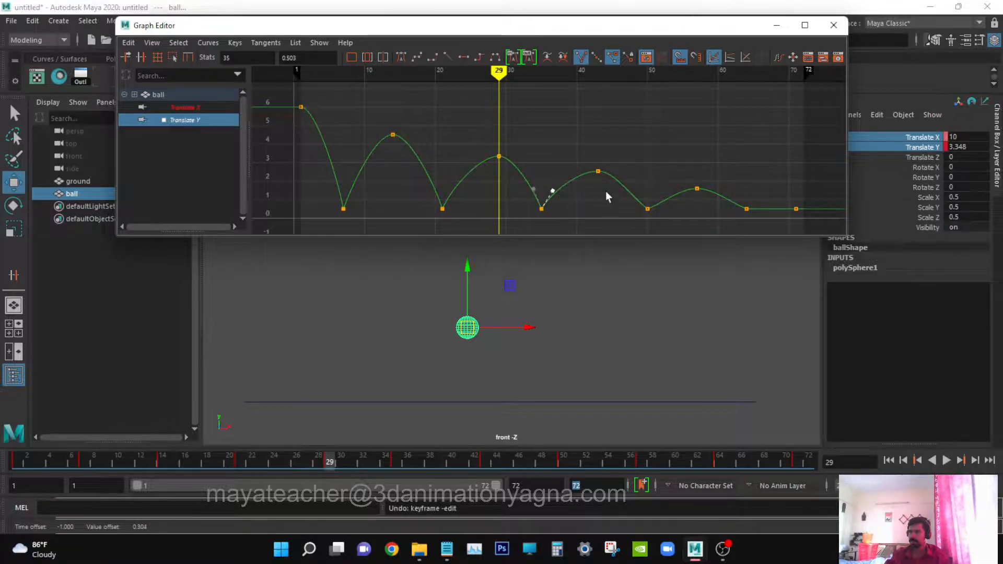
Step: Steepen both tangents of the frame 50 contact key and the in tangent of the frame 64 key, and clear the selection
left_click_drag(620, 195, 637, 211)
middle_click_drag(637, 210, 649, 204)
left_click_drag(656, 188, 683, 215)
middle_click_drag(683, 211, 669, 204)
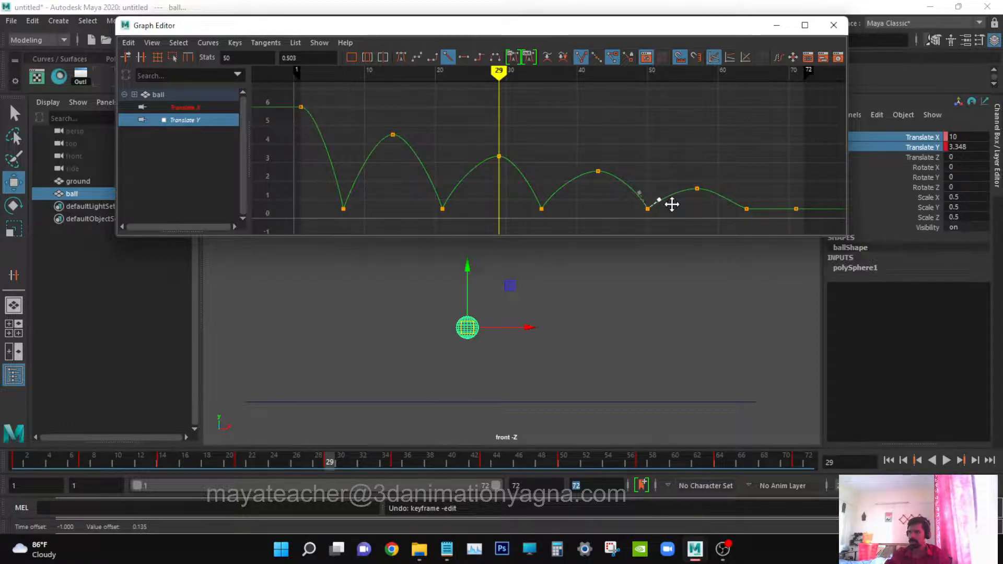
left_click_drag(735, 193, 763, 230)
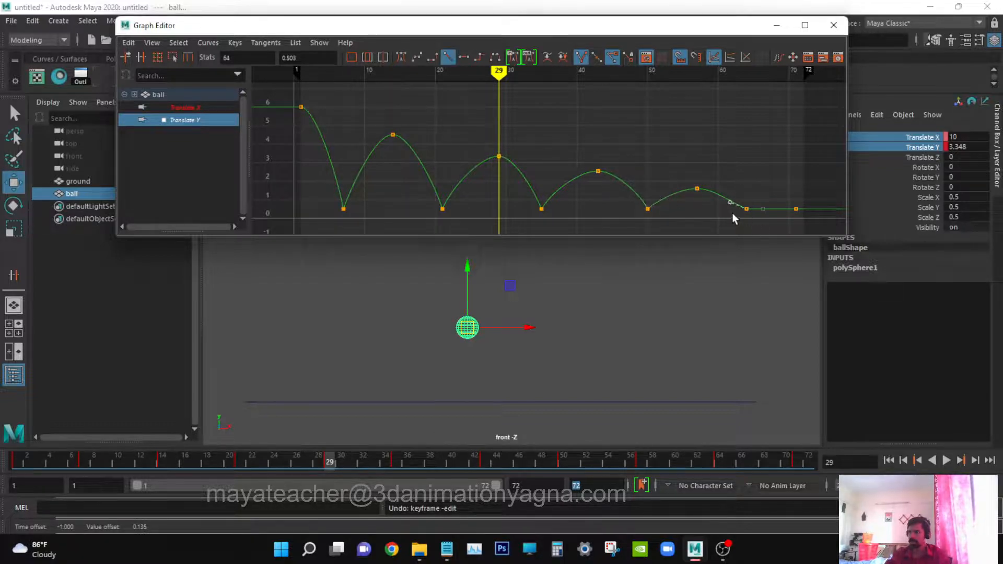
middle_click_drag(733, 219, 740, 208)
left_click(758, 178)
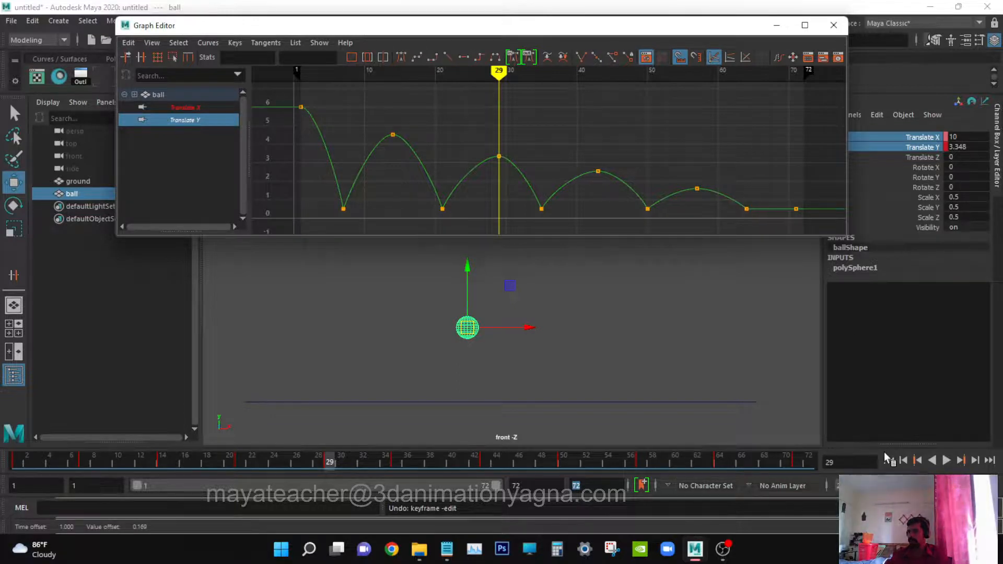
Step: Play the animation from the start to review the steeper ground contacts, and return the current time to frame 1
left_click(889, 460)
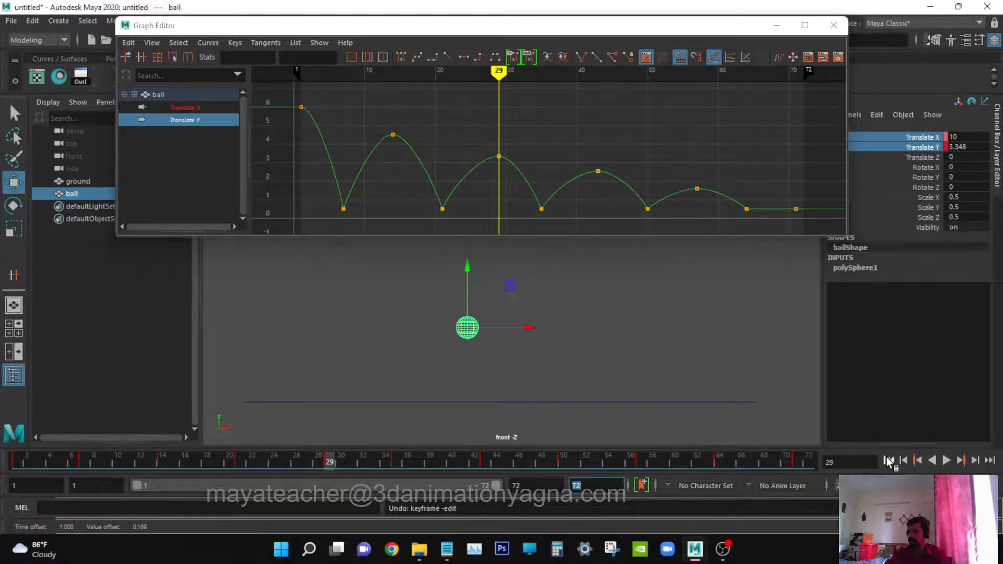
left_click(946, 461)
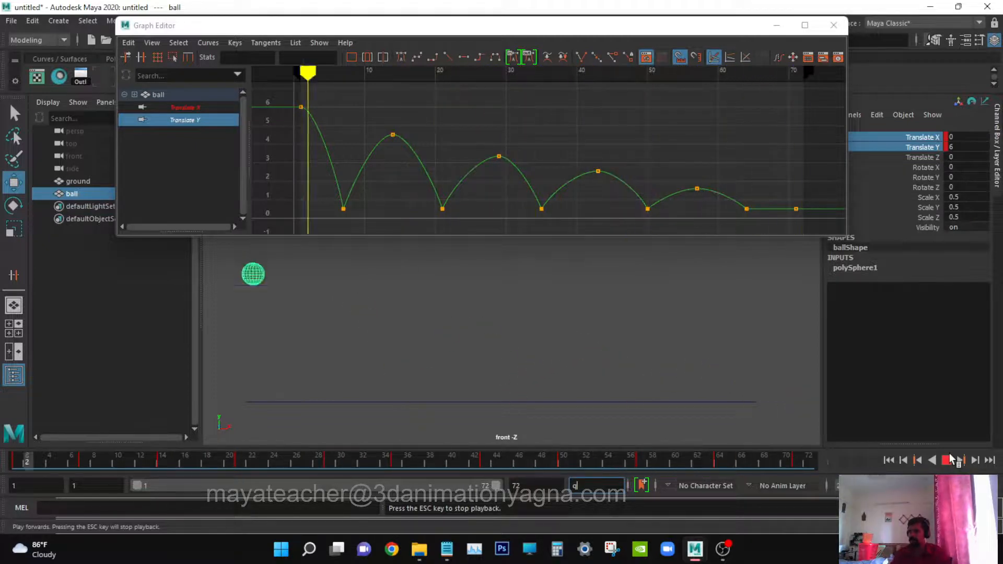
left_click(947, 460)
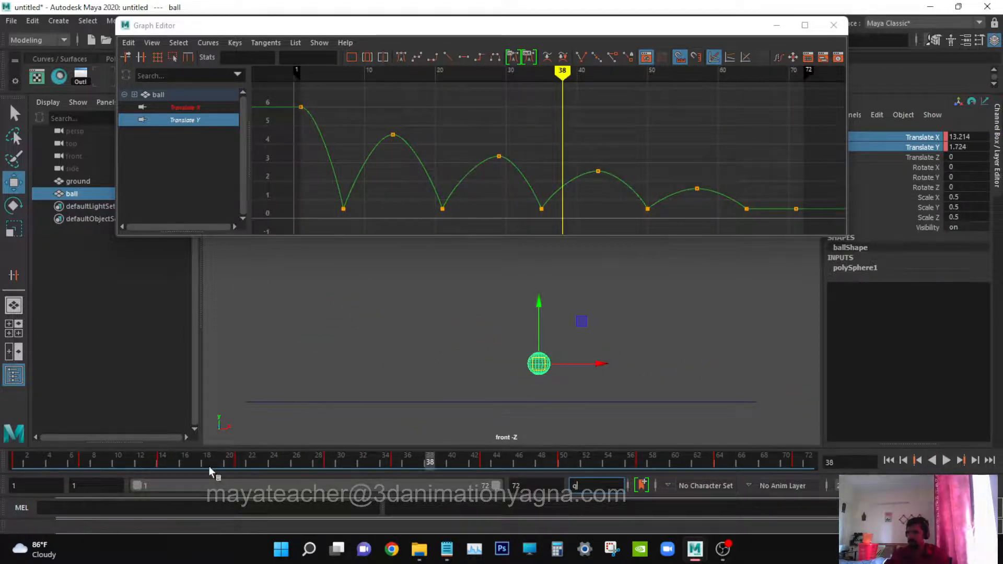
left_click_drag(213, 470, 15, 462)
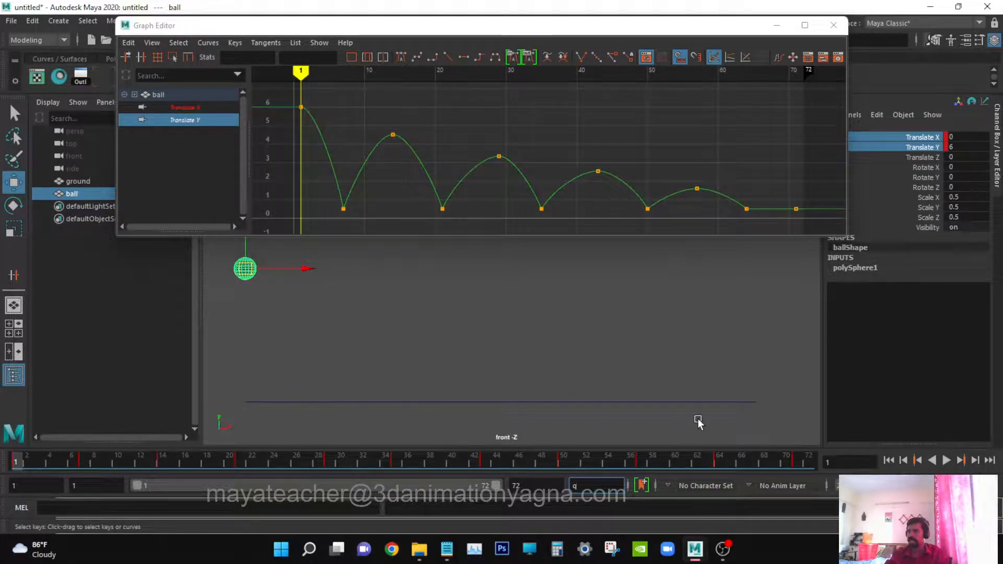
Step: Check the ball's position at frame 71, narrow the Graph Editor to uncover the channel values, and return to frame 1
left_click(797, 467)
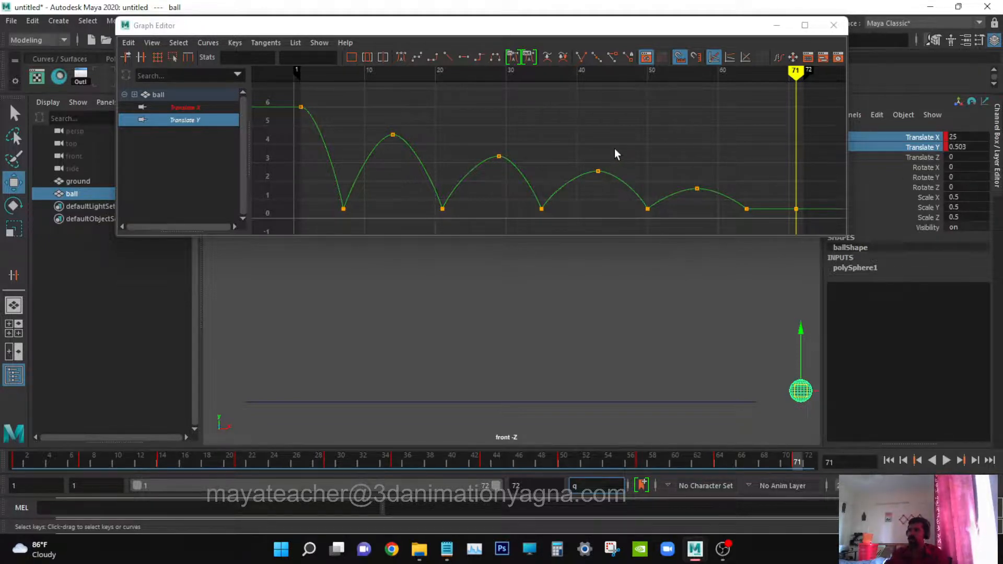
double_click(970, 136)
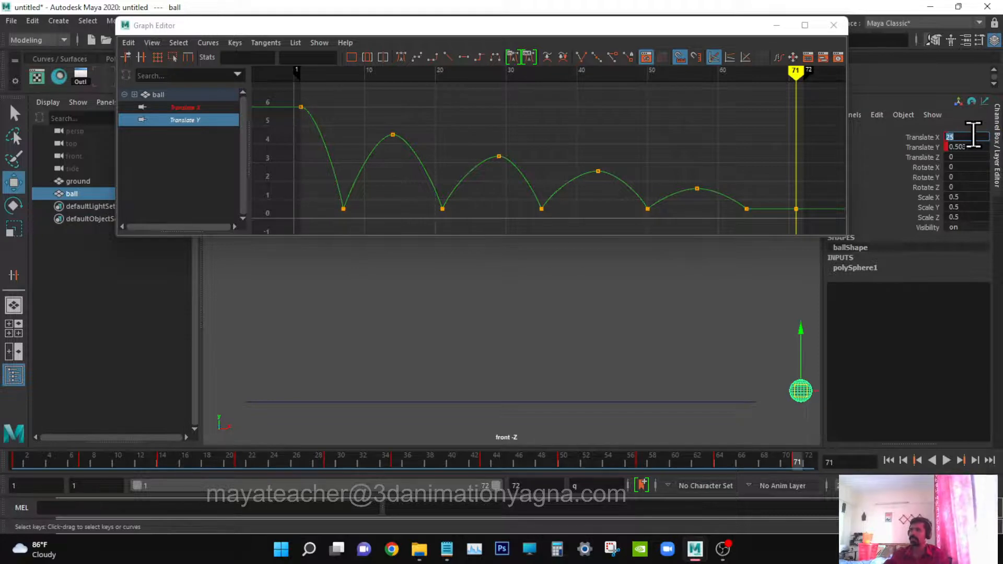
left_click_drag(848, 83, 769, 94)
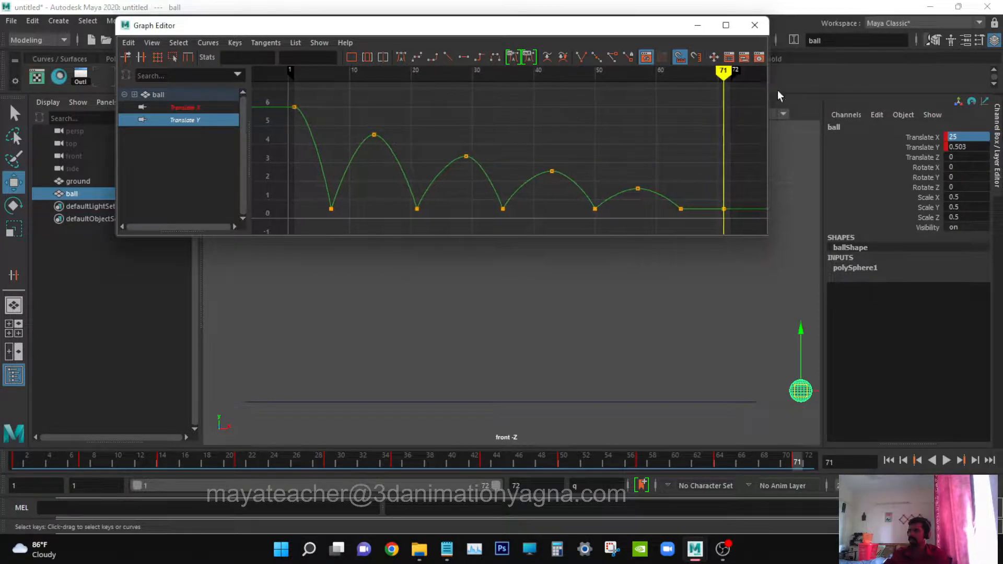
left_click(819, 110)
key("q")
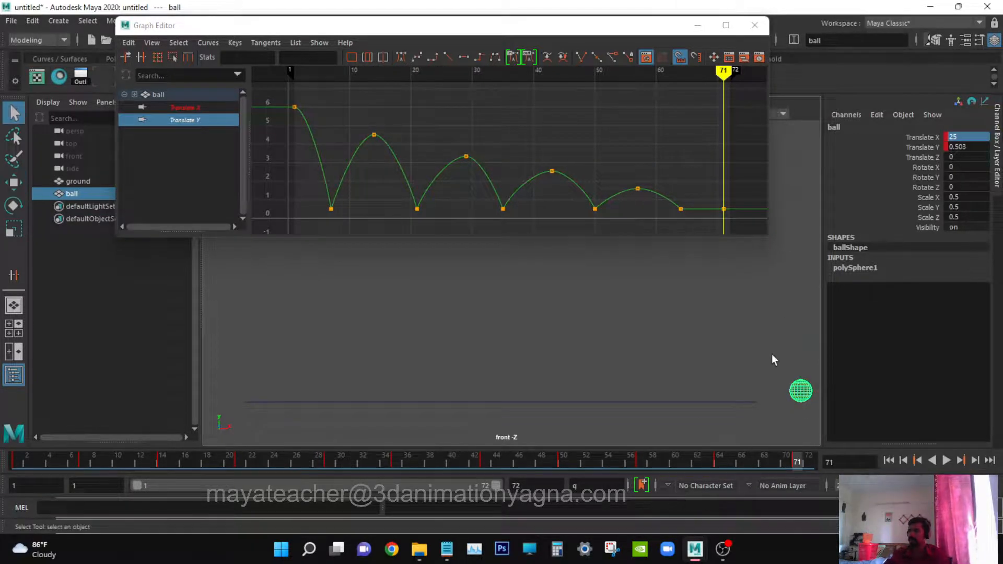
middle_click_drag(772, 353, 747, 352, "alt")
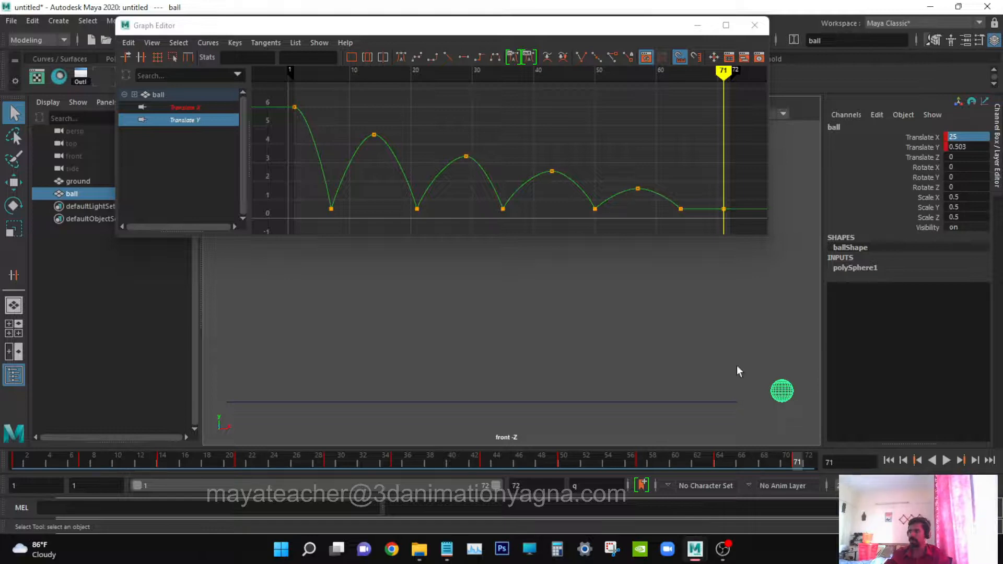
left_click_drag(798, 462, 15, 462)
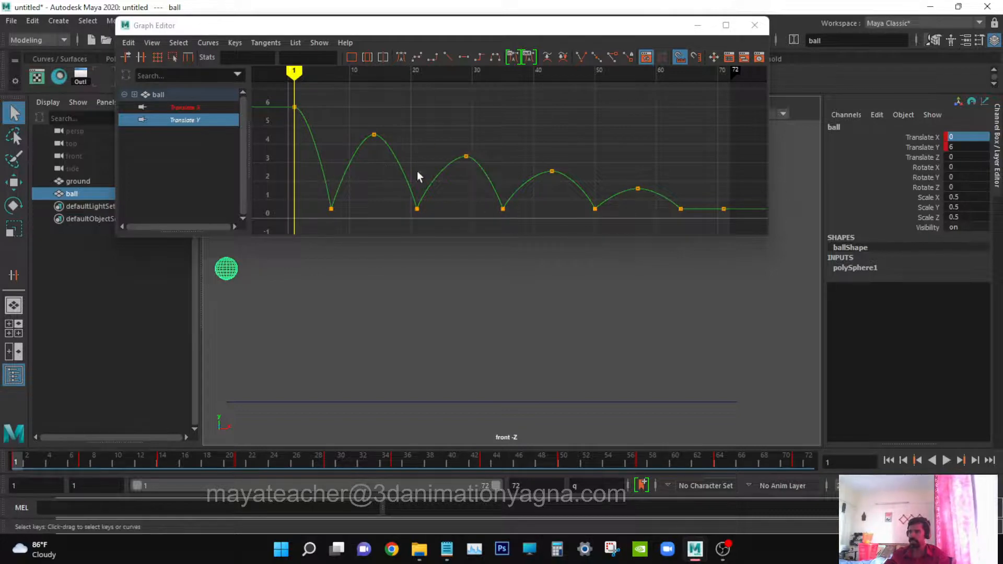
Step: Delete all Translate Y keys between the first and last keys, keeping the current time at frame 1
left_click_drag(312, 101, 706, 241)
key("Delete")
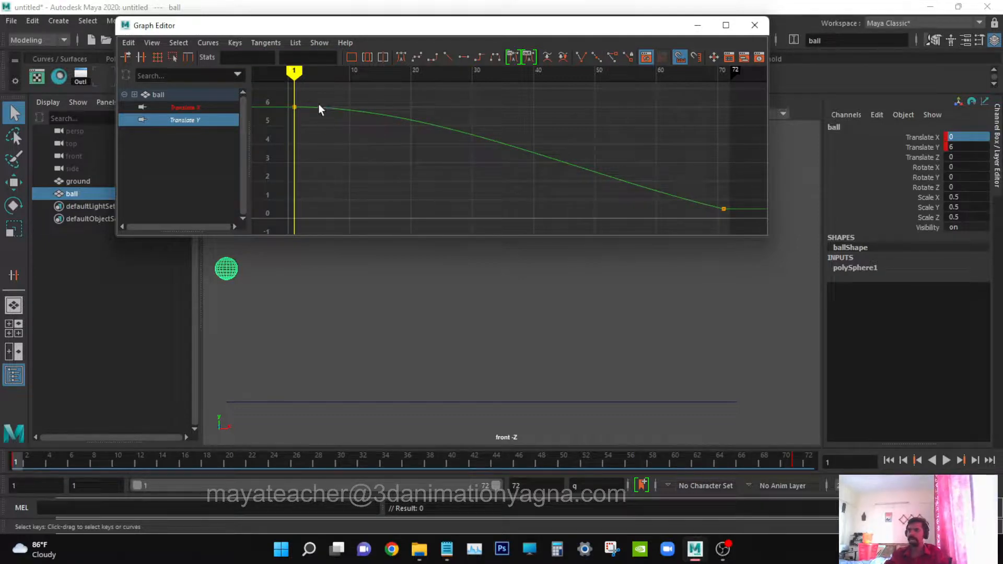
mouse_move(25, 460)
left_mouse_down()
mouse_move(133, 464)
mouse_move(117, 468)
mouse_move(86, 463)
mouse_move(415, 455)
mouse_move(11, 449)
left_mouse_up()
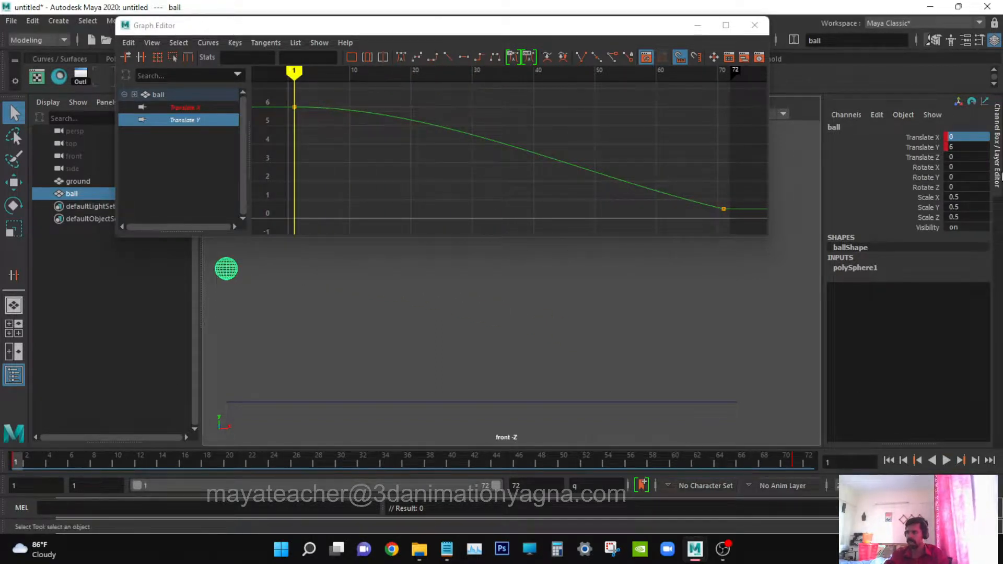
Step: Set the Translate X key at frame 71 to a value of 50 and play the animation to review the travel
left_click_drag(628, 158, 782, 236)
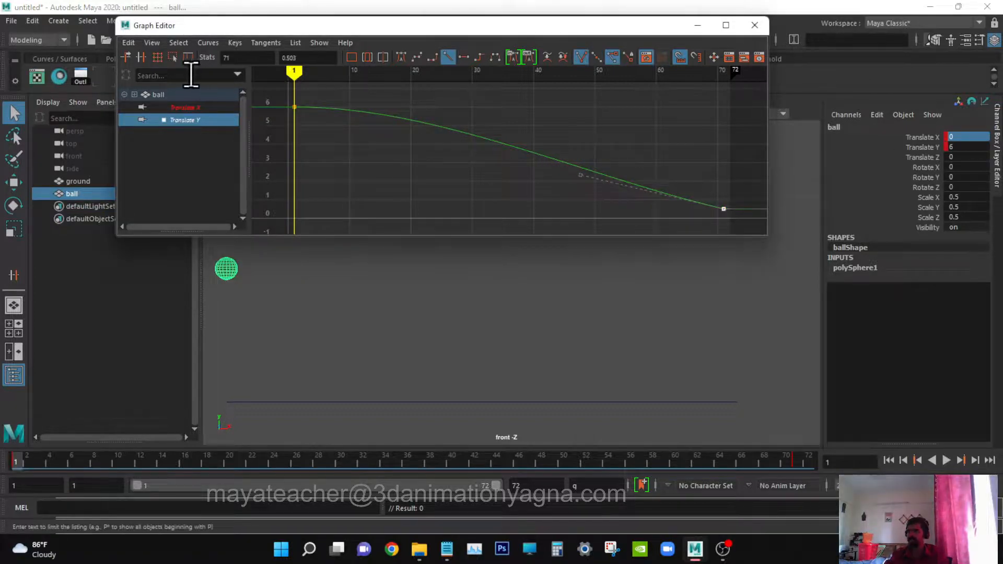
left_click(188, 108)
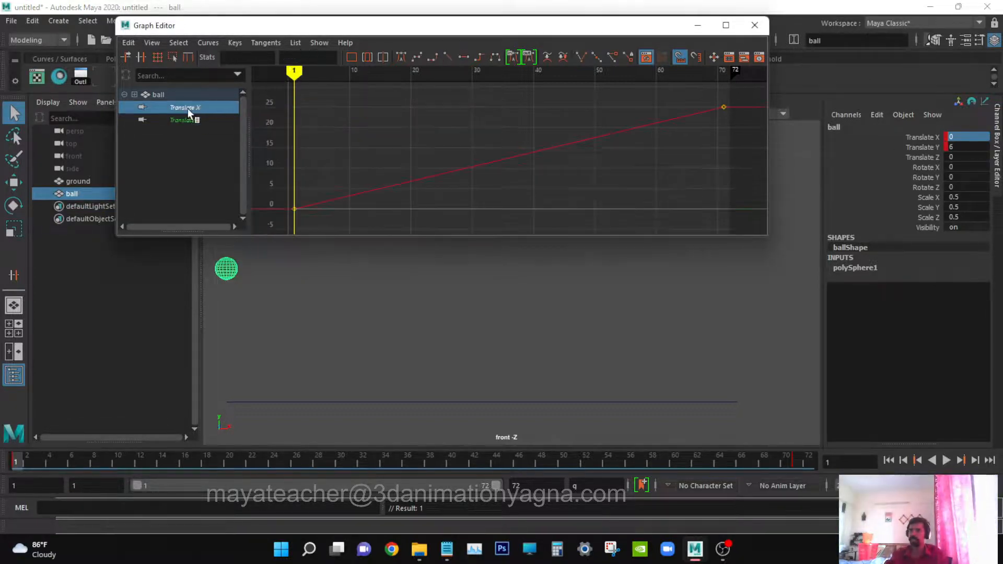
left_click_drag(704, 94, 760, 147)
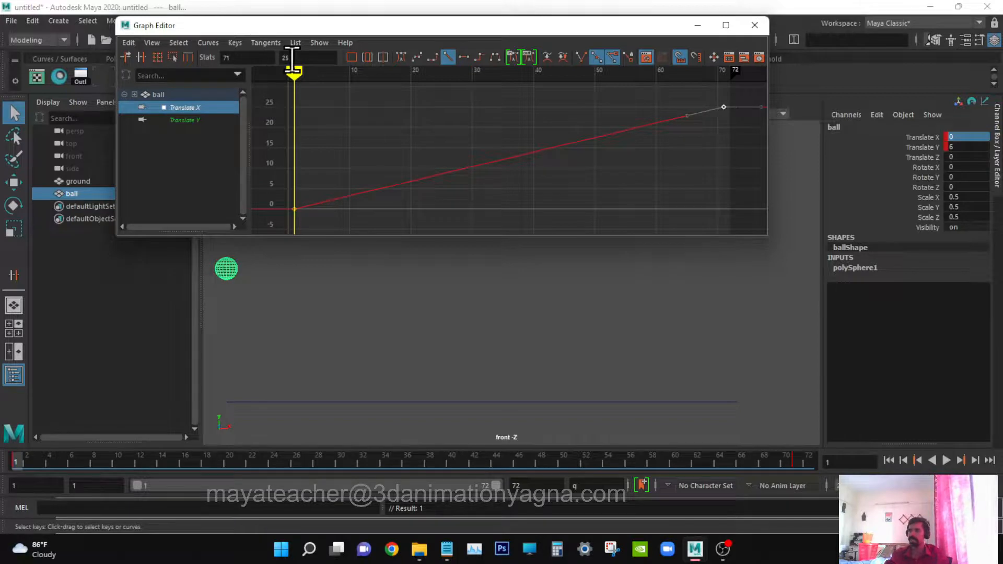
double_click(293, 58)
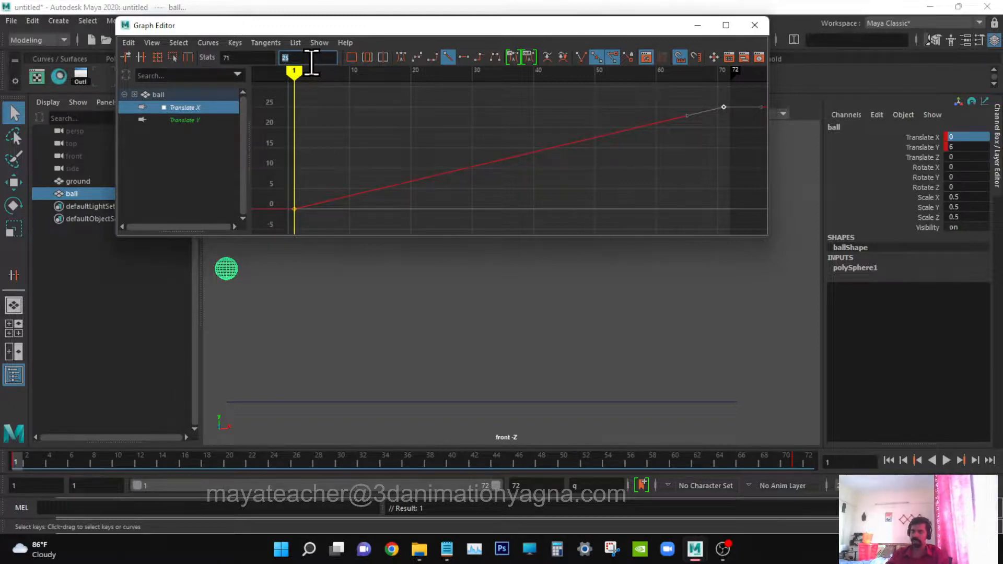
type("50")
key("Return")
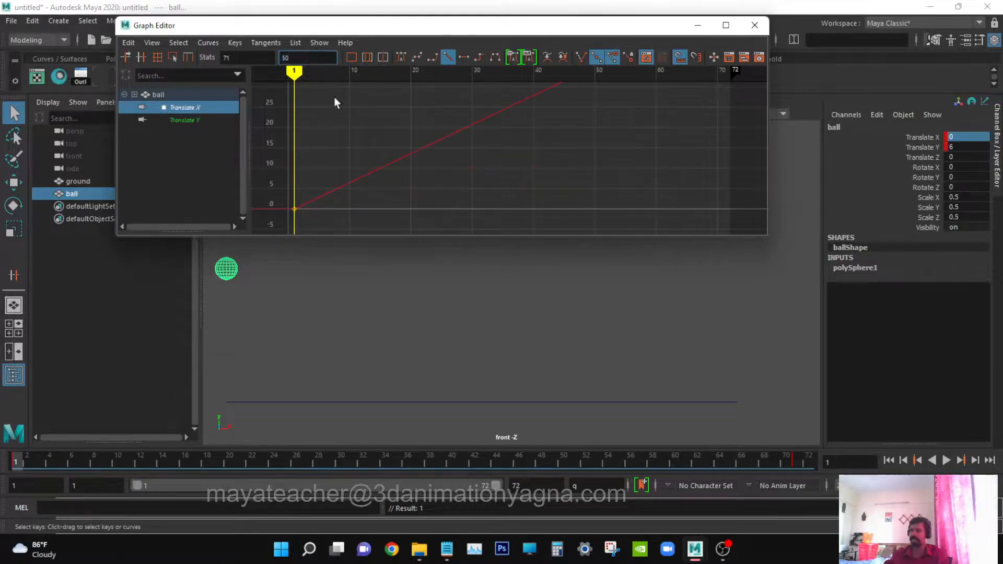
left_click(518, 142)
key("f")
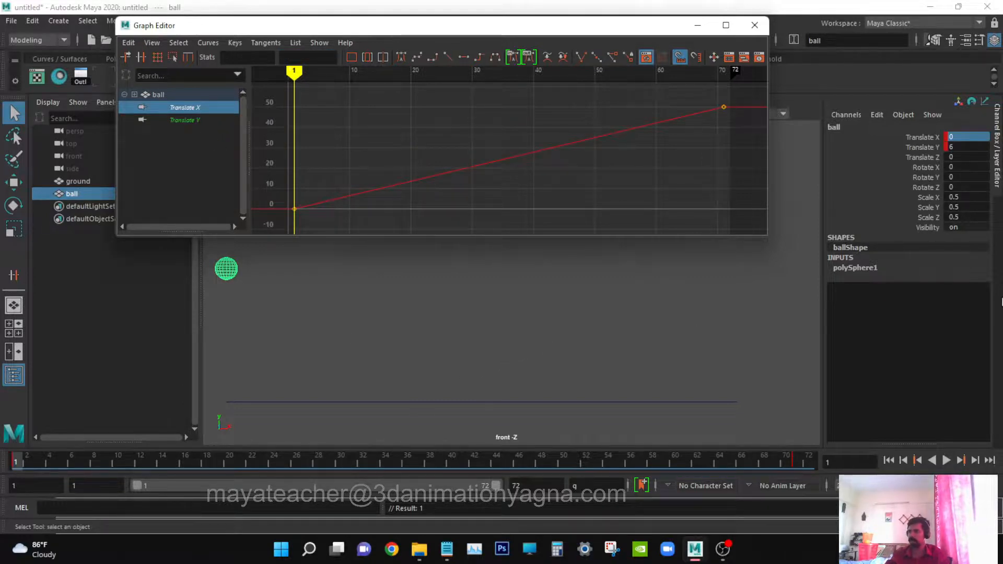
left_click(947, 462)
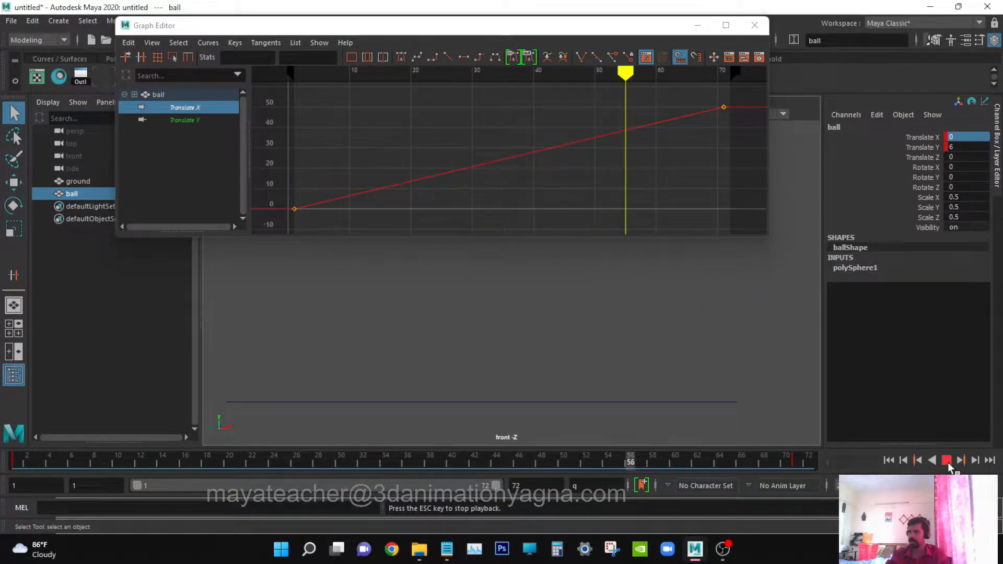
left_click(947, 462)
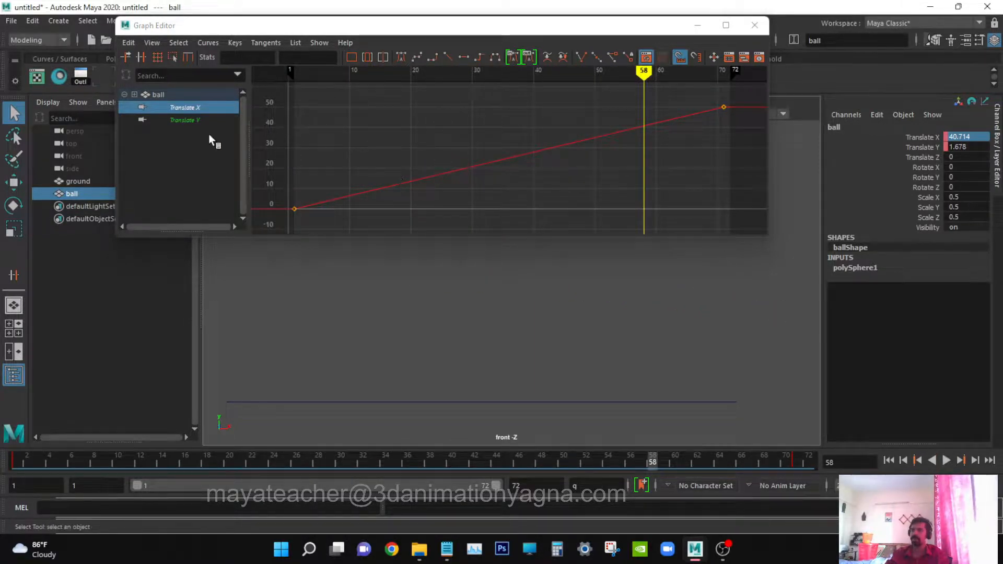
Step: Undo the Translate X value change and the deletion of the Translate Y bounce keys, and clear the key selection
left_click(185, 120)
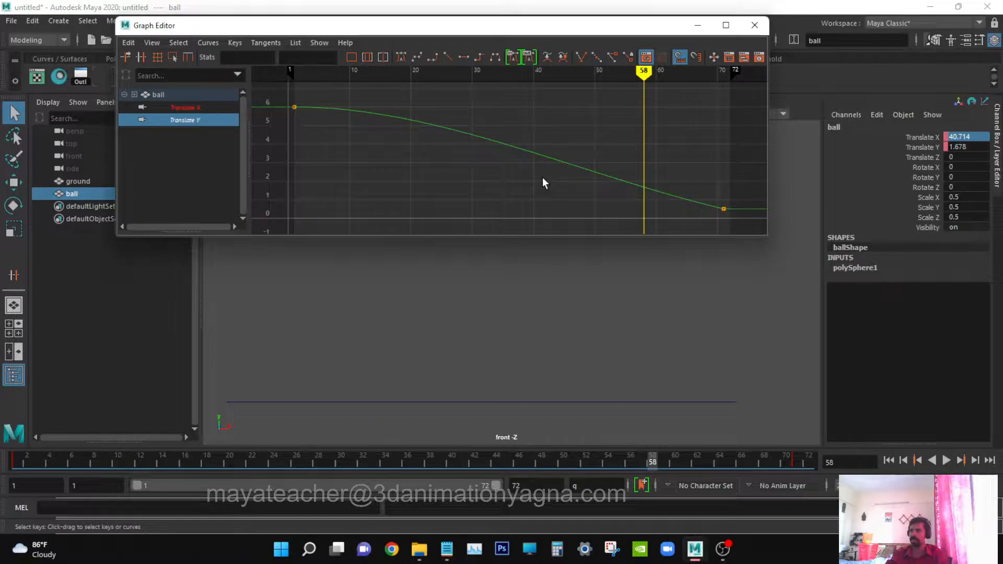
key("ctrl+z")
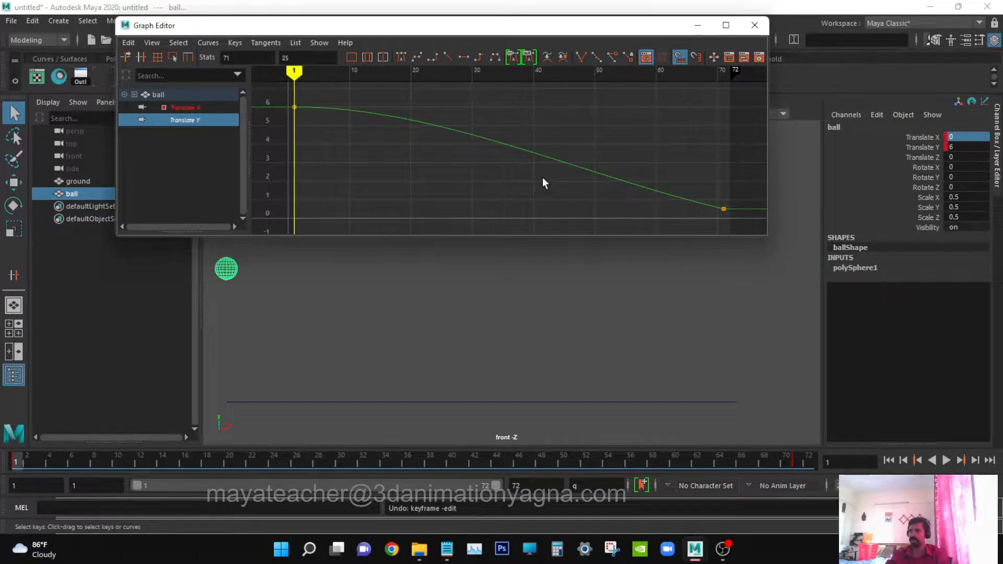
key("ctrl+z")
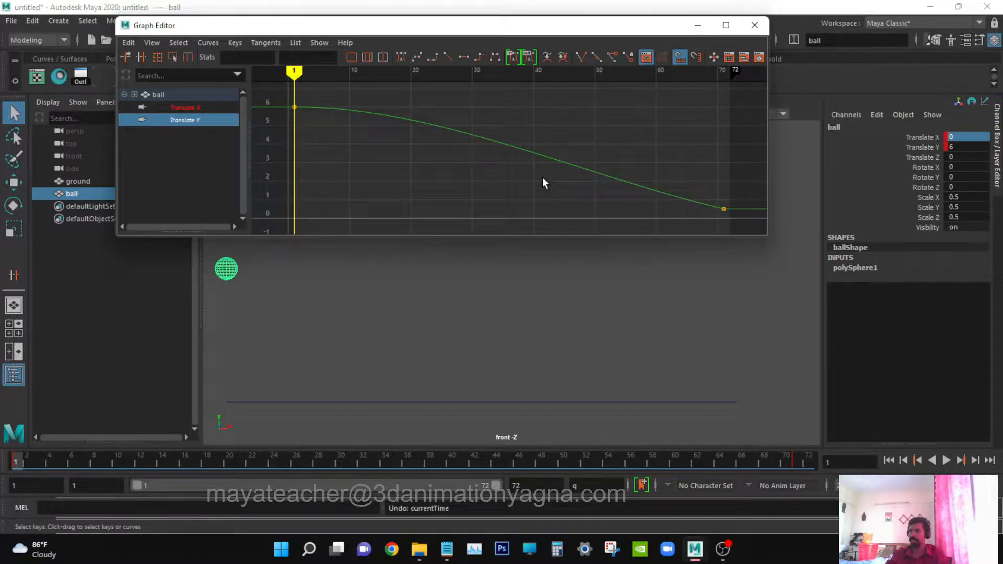
key("ctrl+z")
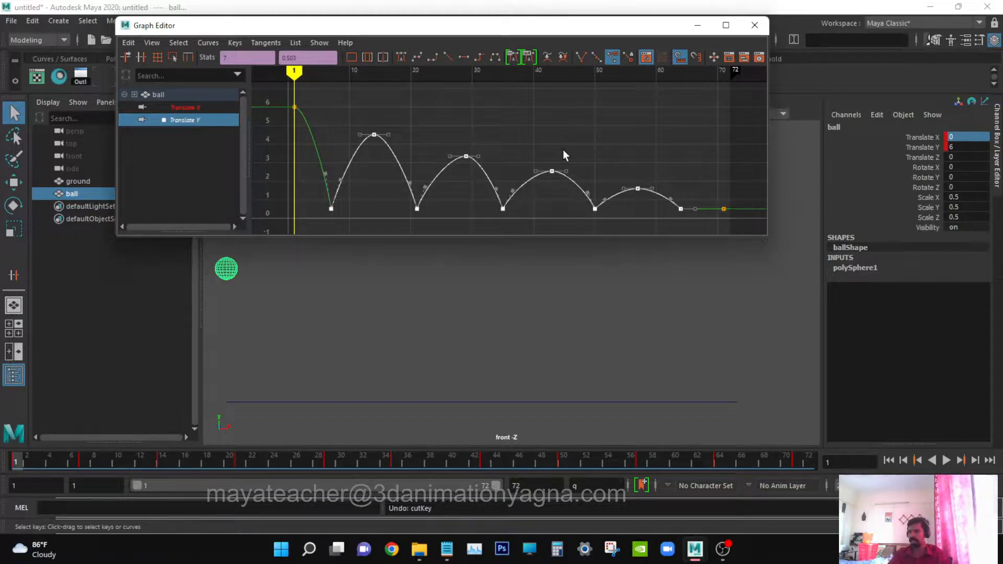
left_click(553, 133)
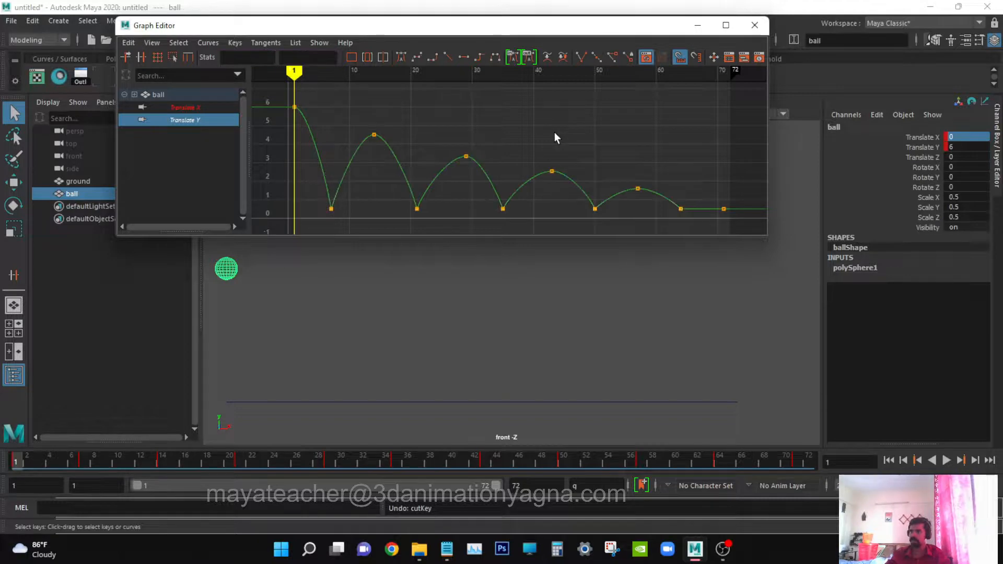
Step: Go to frame 72 to examine the ball's end position against its Translate Y bounce curve
left_click_drag(223, 29, 233, 27)
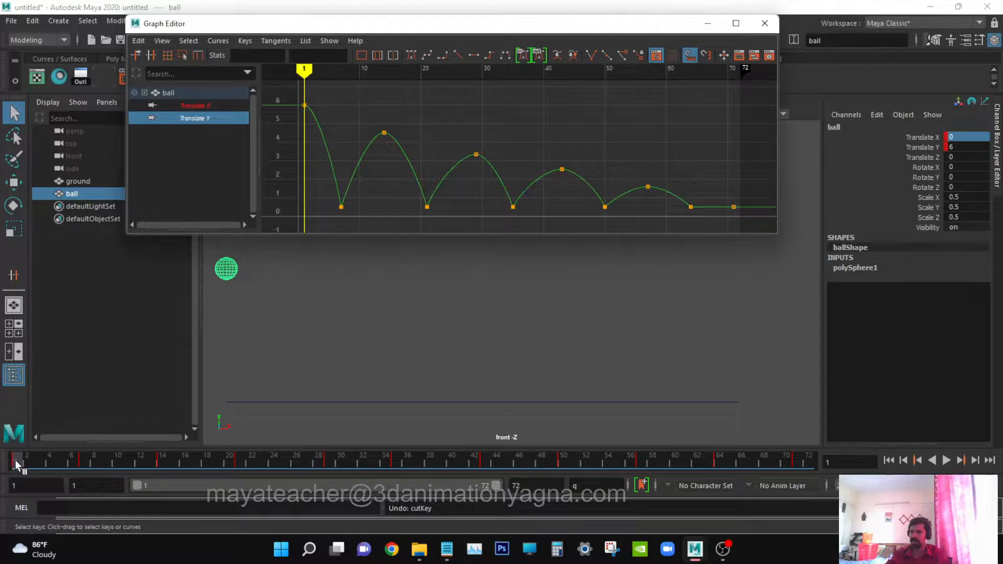
left_click(813, 458)
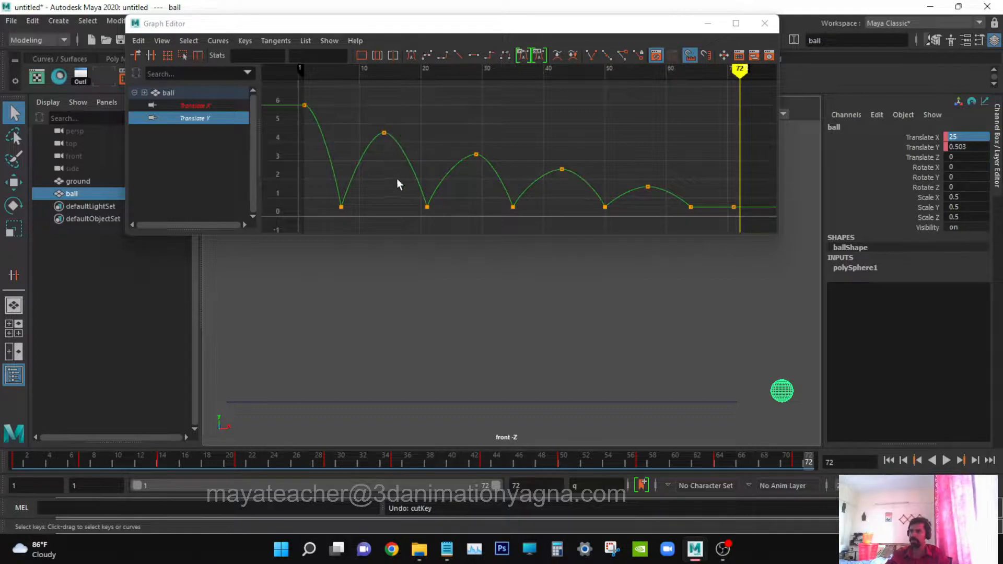
left_click(224, 117)
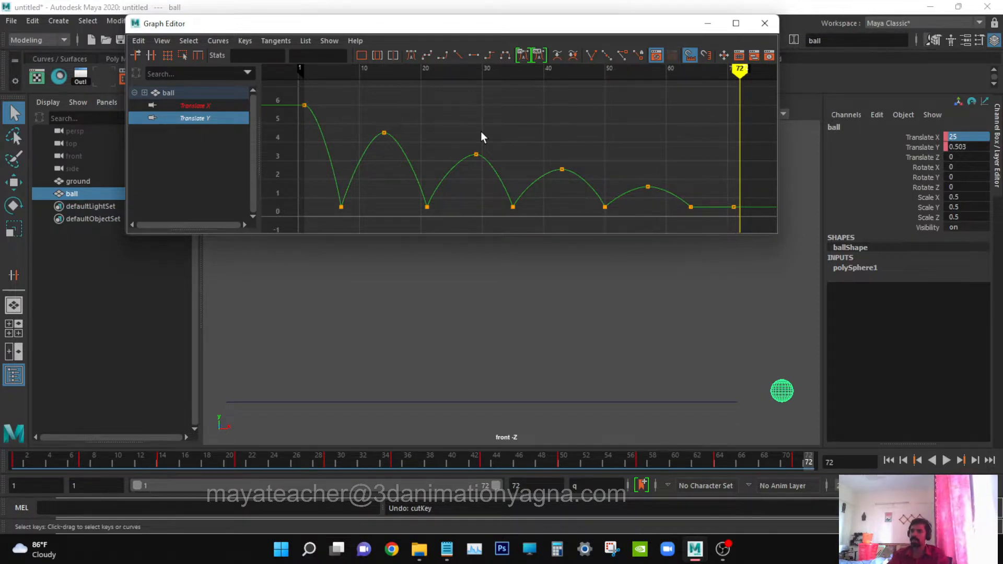
Step: Select the time range around the frame 35 key, preview its playback, and clear the range at frame 38
left_click(392, 459)
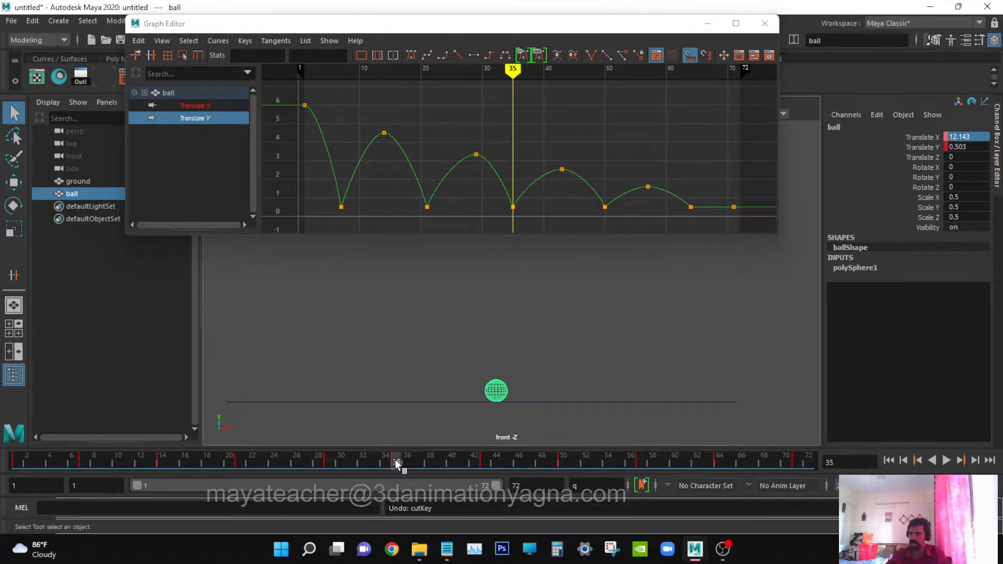
left_click(395, 459, "shift")
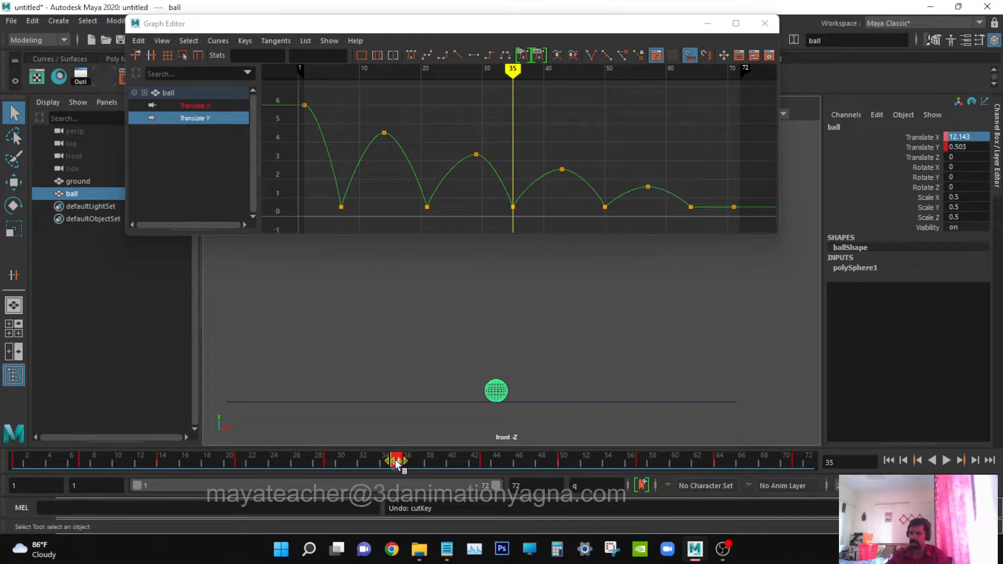
mouse_move(396, 461)
left_mouse_down("shift")
mouse_move(416, 462)
mouse_move(393, 463)
left_mouse_up("shift")
key("alt+v")
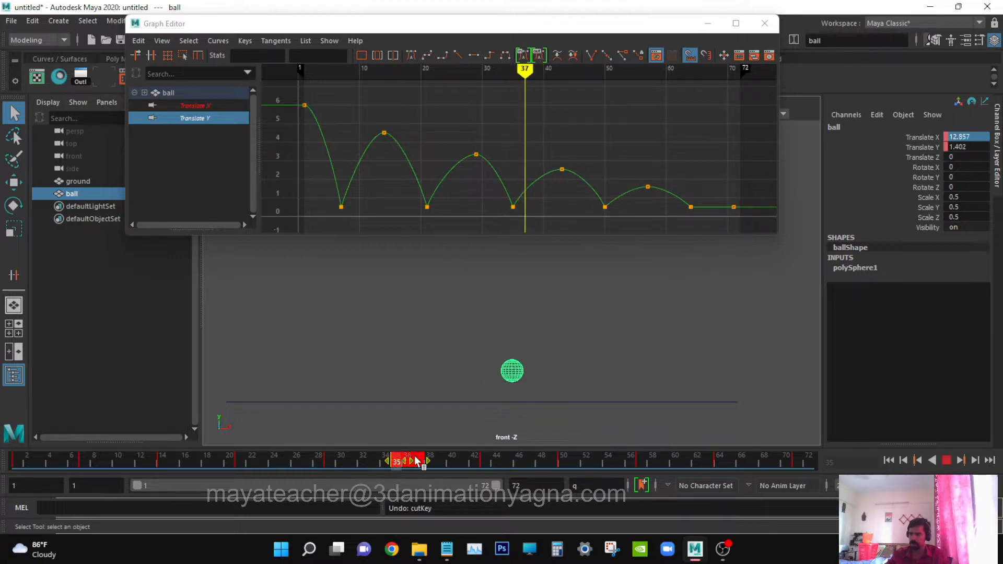
key("alt+v")
left_click(425, 458)
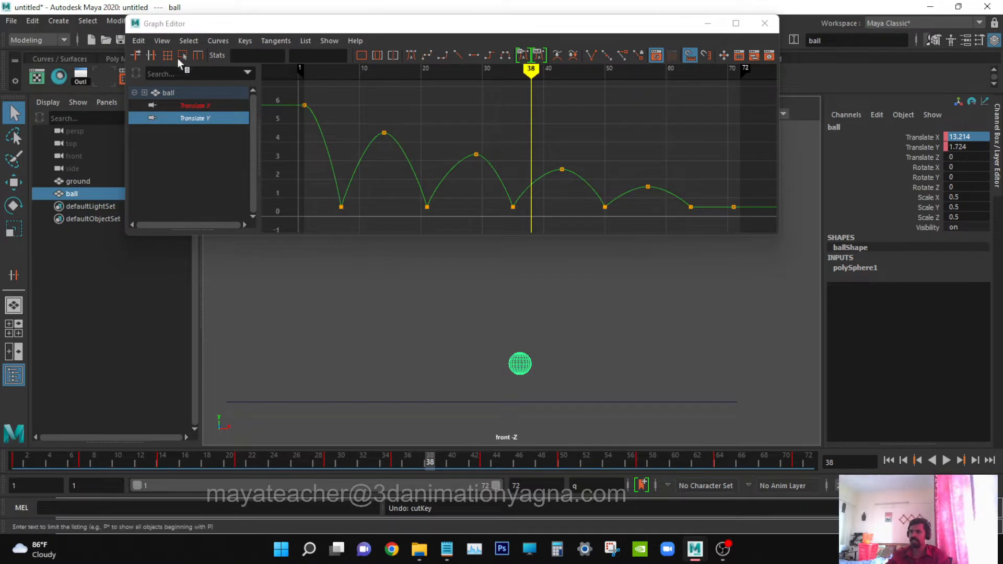
Step: Try to move the frame 35 key about 3 frames forward in the Dope Sheet, undo it, and close the Dope Sheet
left_click_drag(216, 30, 230, 285)
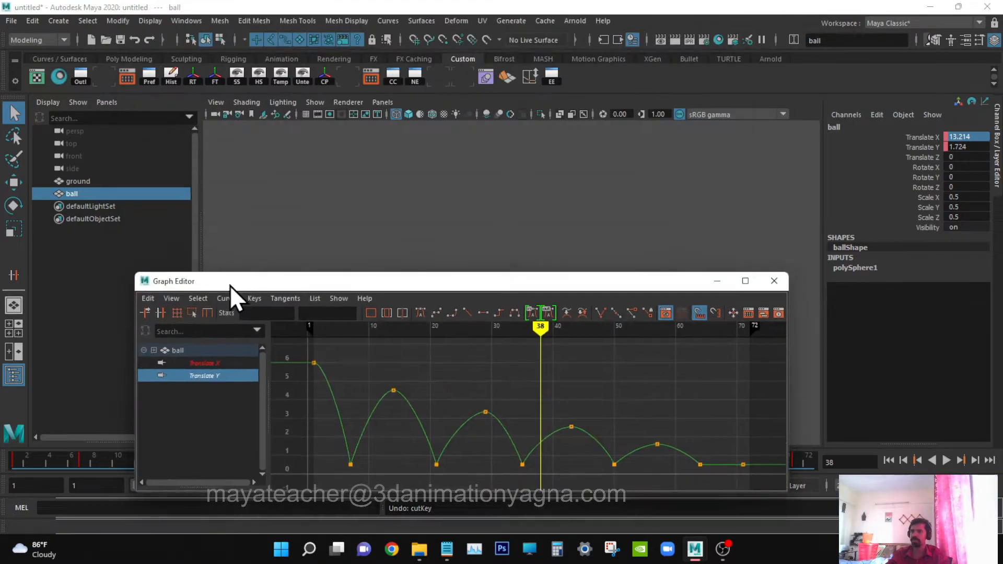
left_click(186, 22)
mouse_move(221, 94)
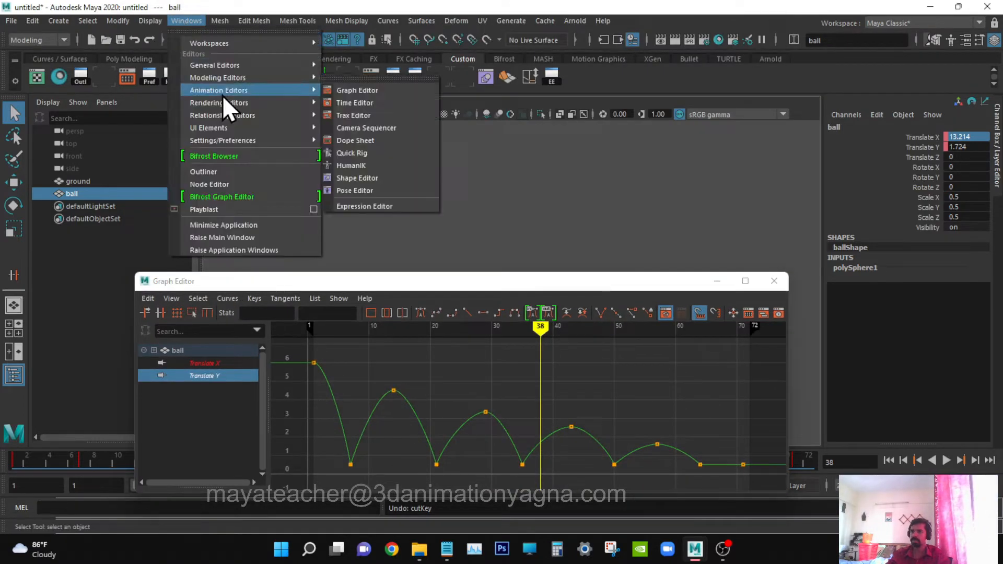
left_click(355, 141)
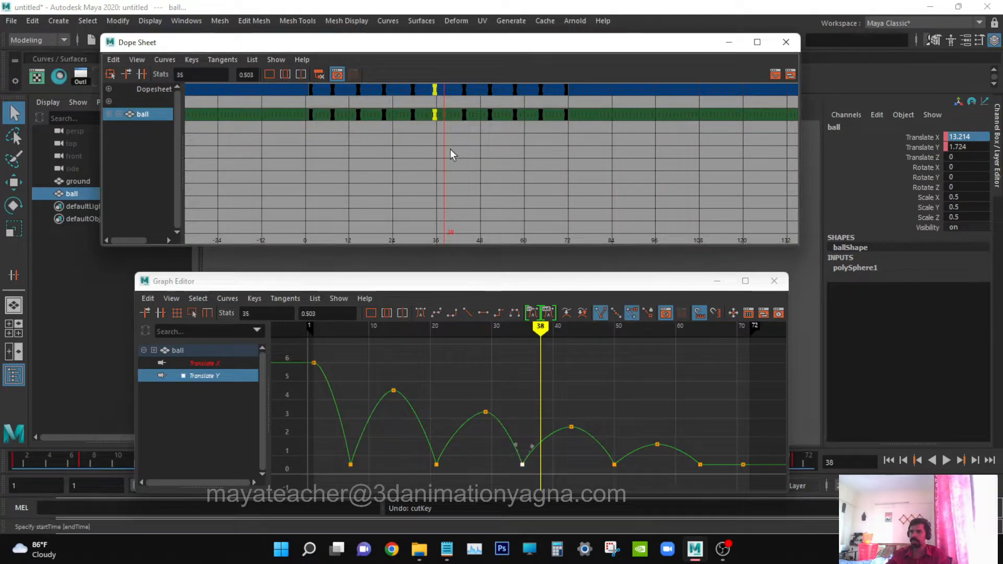
key("w")
middle_click_drag(430, 141, 441, 148)
key("ctrl+z")
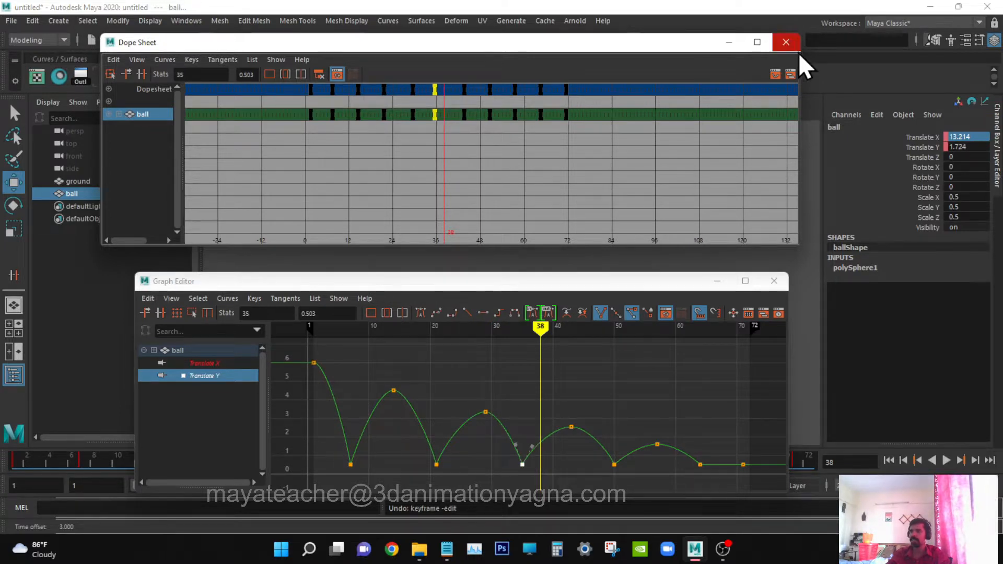
left_click(786, 41)
Step: Reposition the Graph Editor so the ball and ground are uncovered, and deselect the frame 35 key
left_click_drag(472, 282, 494, 29)
middle_click_drag(606, 369, 655, 381, "alt")
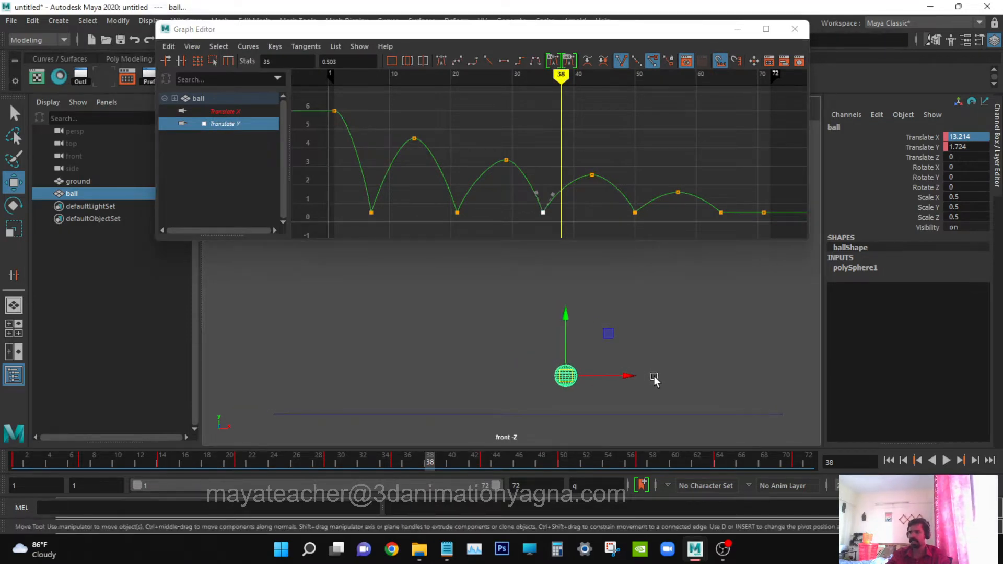
key("q")
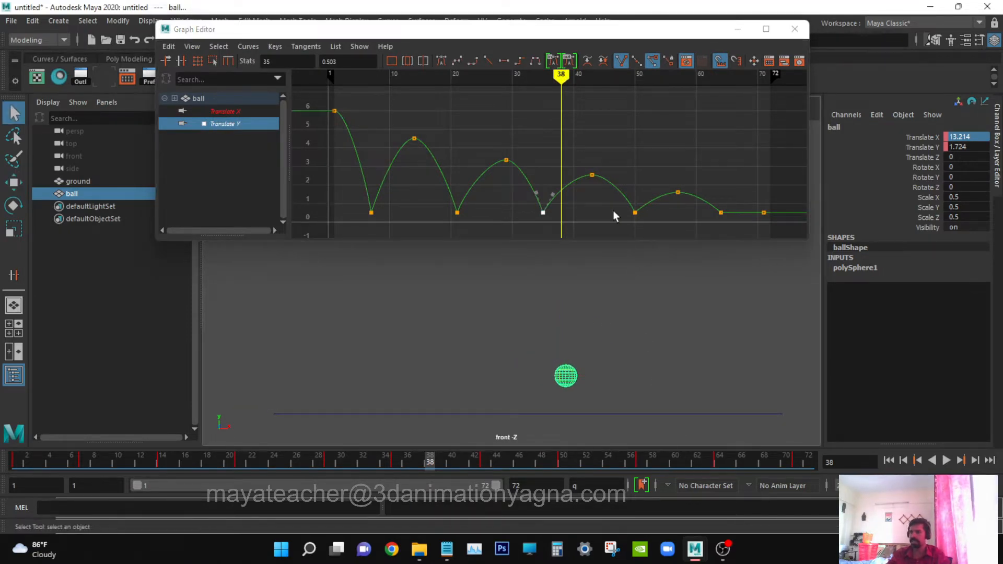
left_click(644, 152)
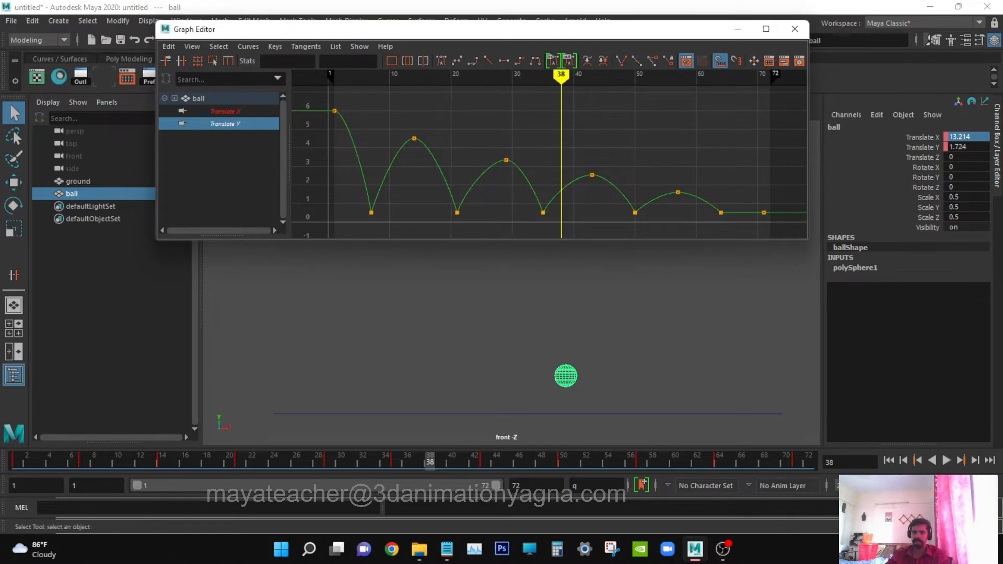